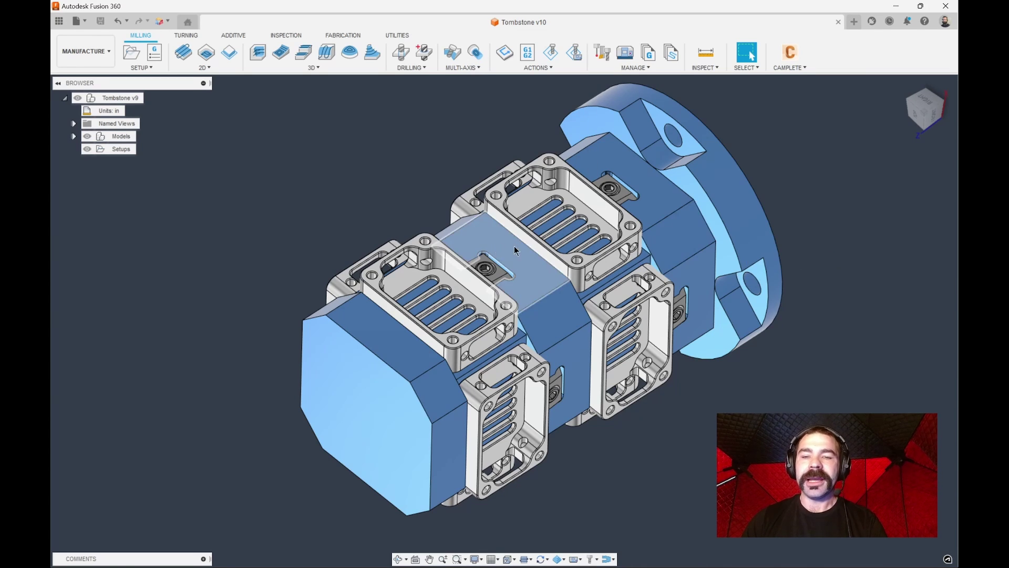
- Examine the clamps, clamp slots and part layout on the tombstone up close and from several angles
{"action": "scroll", "coordinate": [488, 256], "scroll_direction": "up", "scroll_amount": 10}
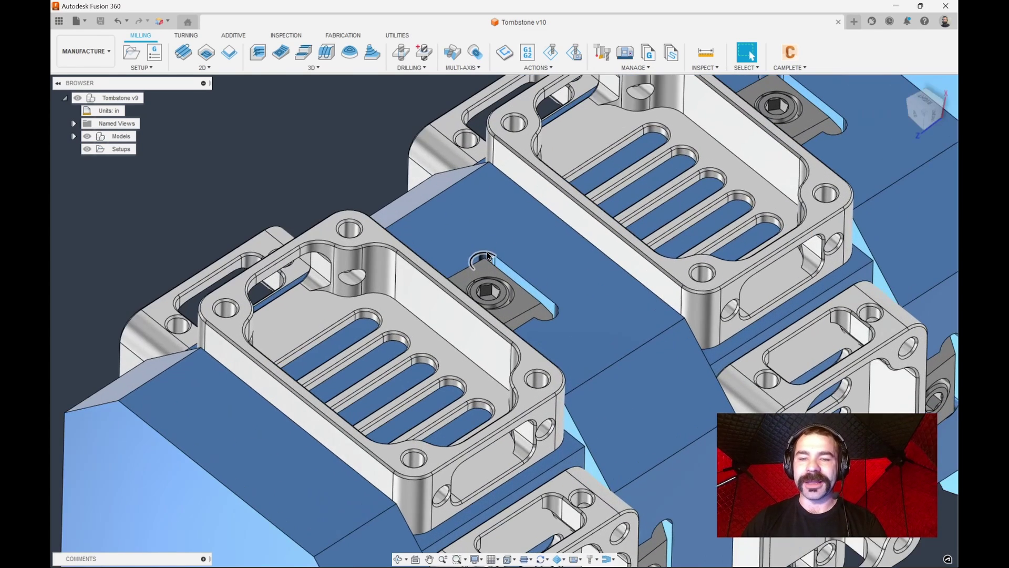
{"action": "middle_click_drag", "start_coordinate": [488, 255], "coordinate": [496, 258], "text": "shift"}
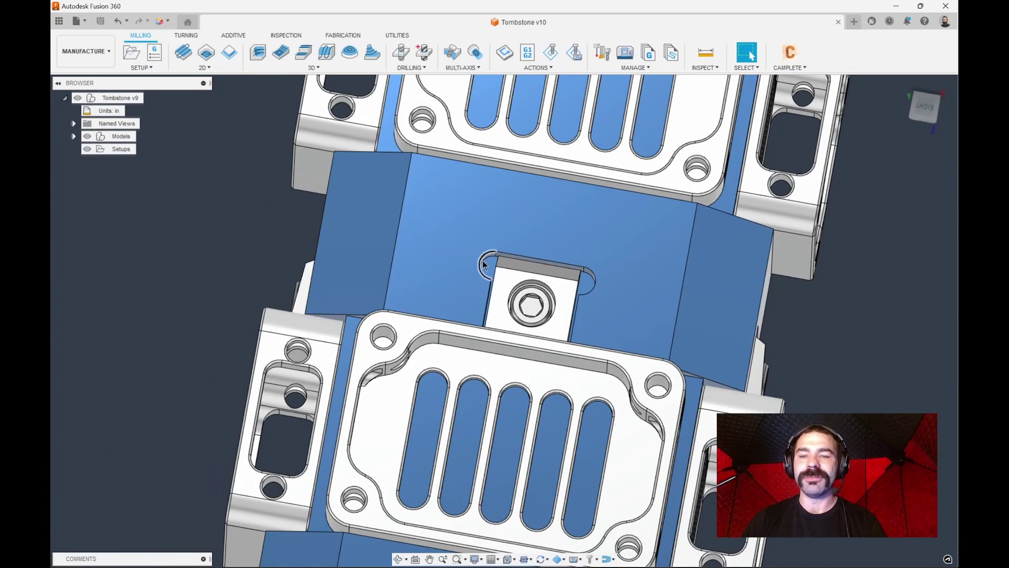
{"action": "scroll", "coordinate": [485, 264], "scroll_direction": "up", "scroll_amount": 2}
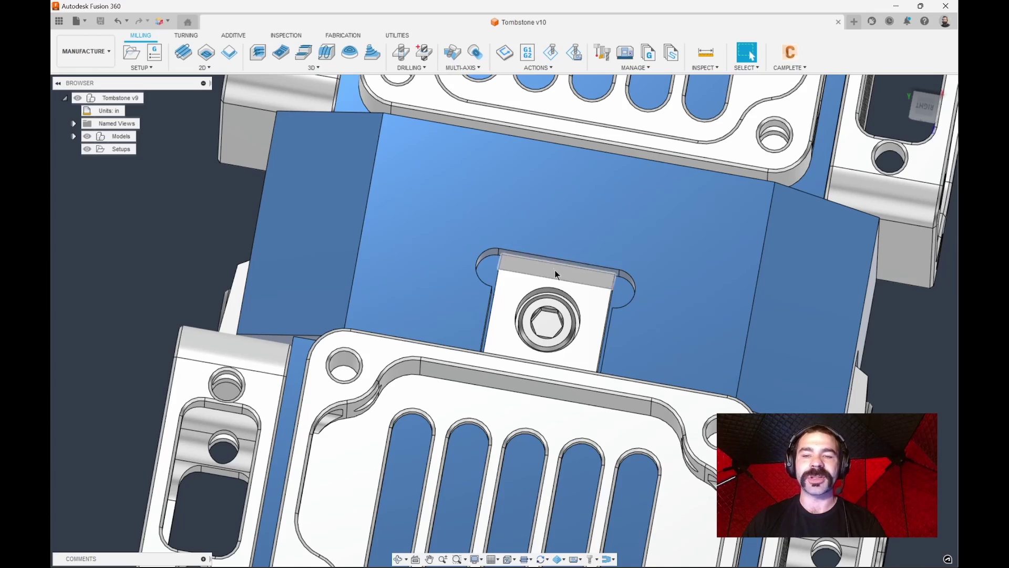
{"action": "middle_click_drag", "start_coordinate": [554, 270], "coordinate": [512, 276], "text": "shift"}
{"action": "scroll", "coordinate": [511, 270], "scroll_direction": "down", "scroll_amount": 2}
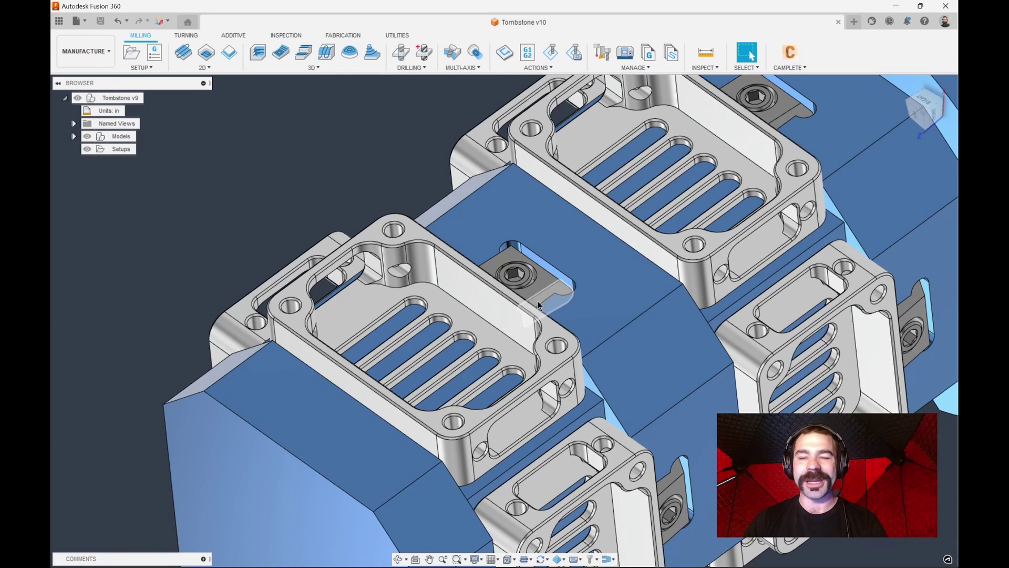
{"action": "scroll", "coordinate": [536, 303], "scroll_direction": "down", "scroll_amount": 1}
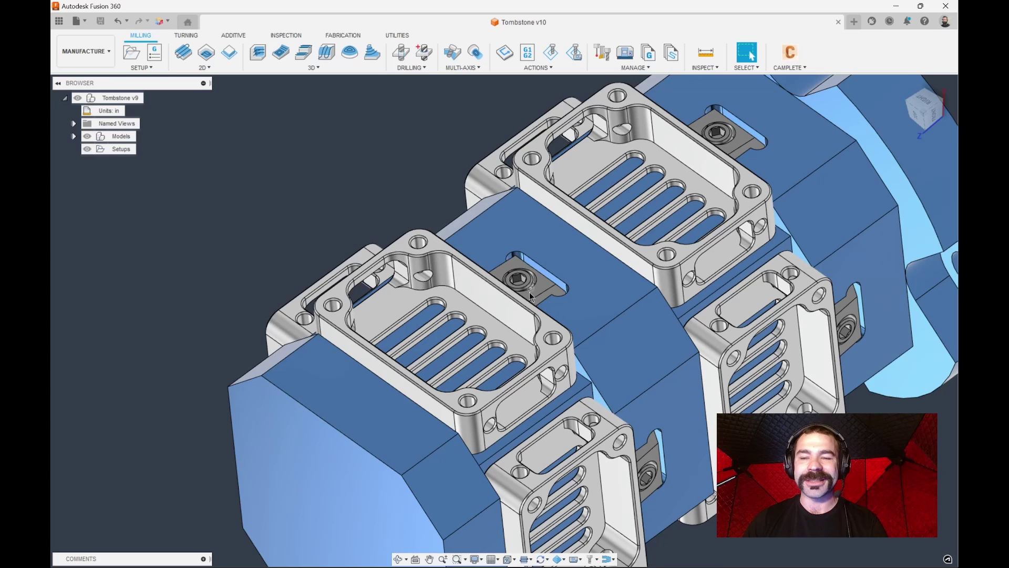
{"action": "mouse_move", "coordinate": [529, 292]}
{"action": "middle_mouse_down", "text": "shift"}
{"action": "mouse_move", "coordinate": [527, 304]}
{"action": "mouse_move", "coordinate": [513, 290]}
{"action": "middle_mouse_up", "text": "shift"}
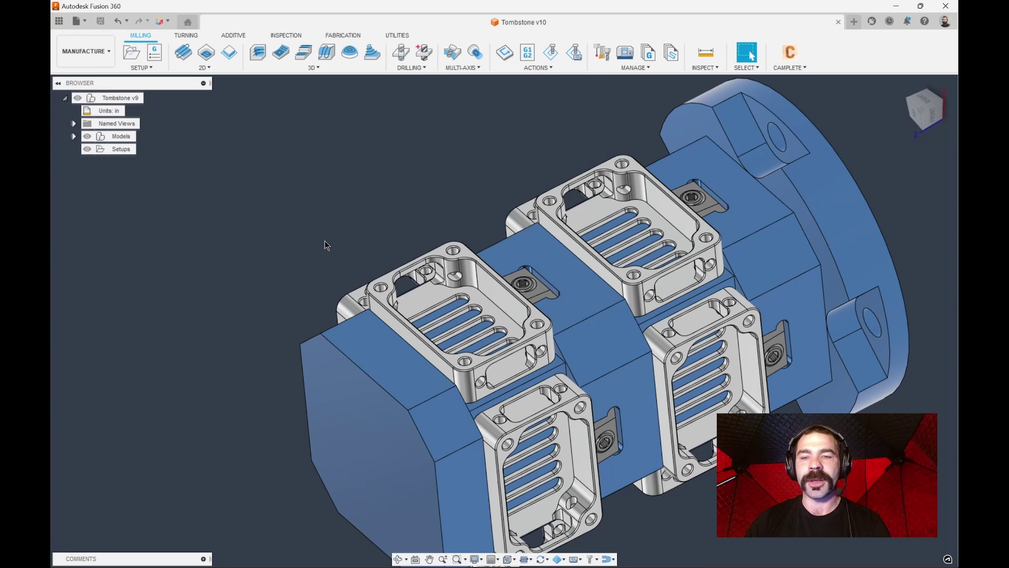
- Create a milling setup oriented by Z axis/plane and X axis, using the tombstone's upper flat face for Z and the flange's cylindrical face for X
{"action": "left_click", "coordinate": [134, 55]}
{"action": "scroll", "coordinate": [276, 303], "scroll_direction": "down", "scroll_amount": 1}
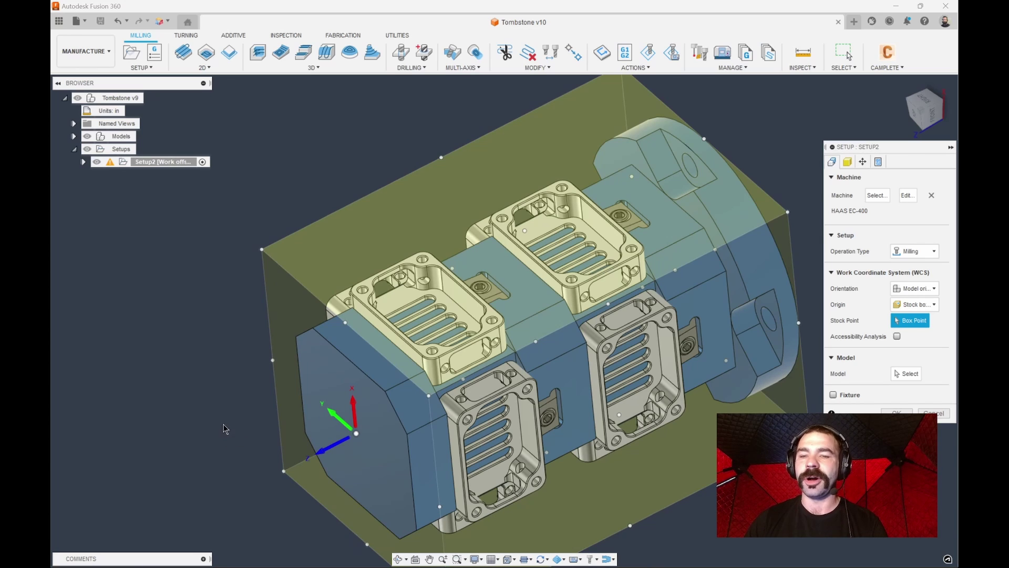
{"action": "left_click", "coordinate": [915, 288]}
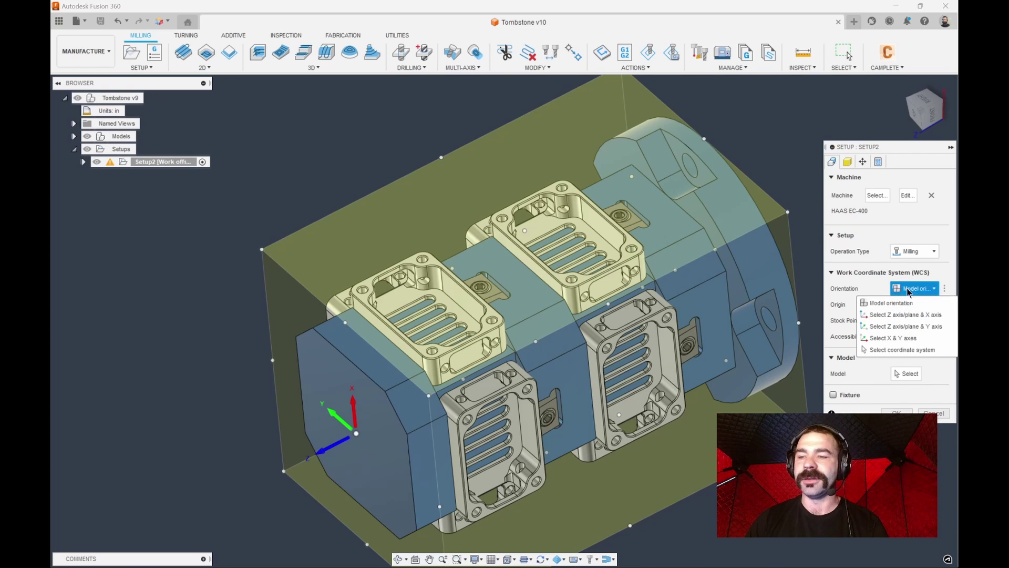
{"action": "left_click", "coordinate": [909, 315]}
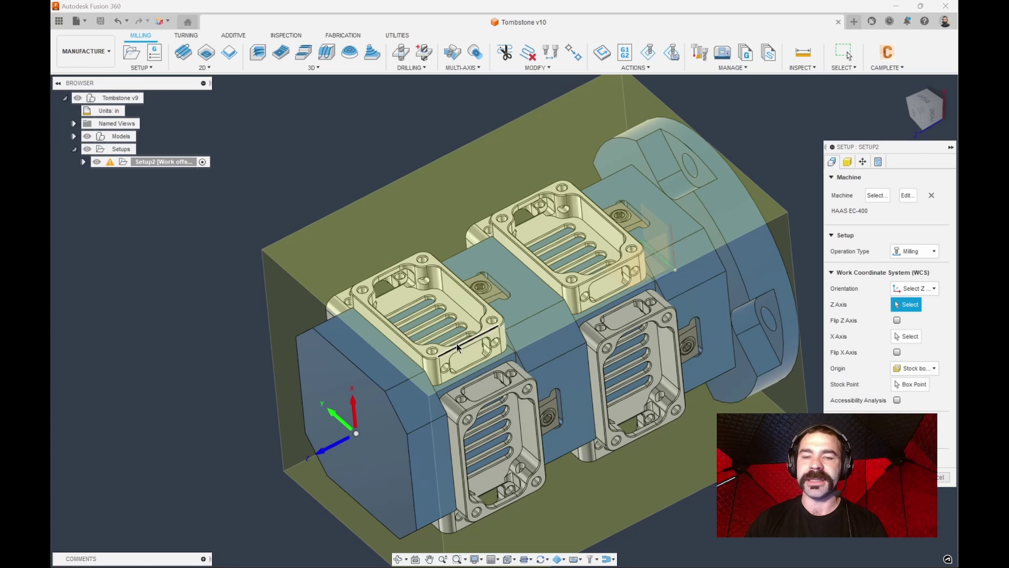
{"action": "left_click", "coordinate": [383, 359]}
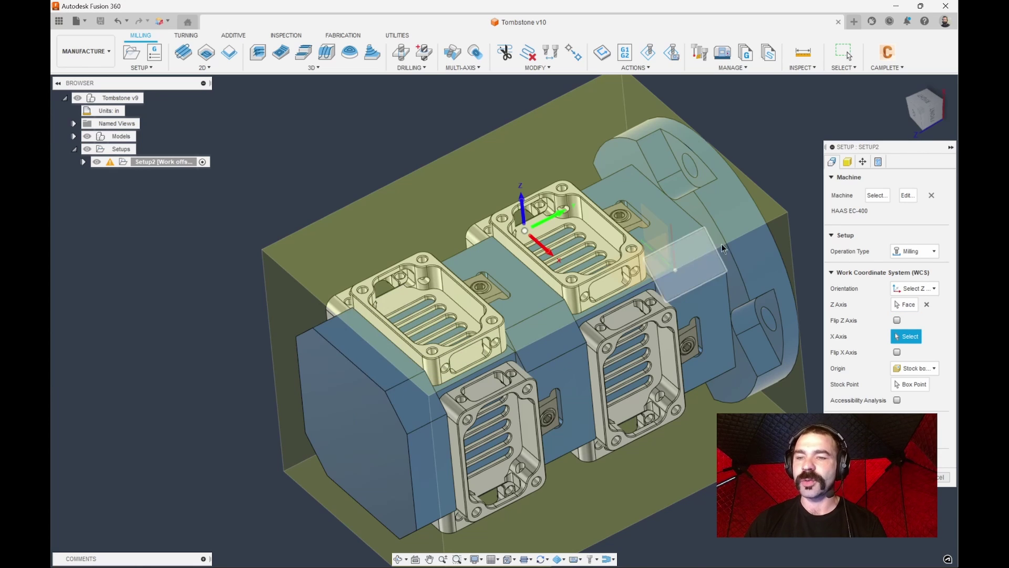
{"action": "left_click", "coordinate": [748, 229]}
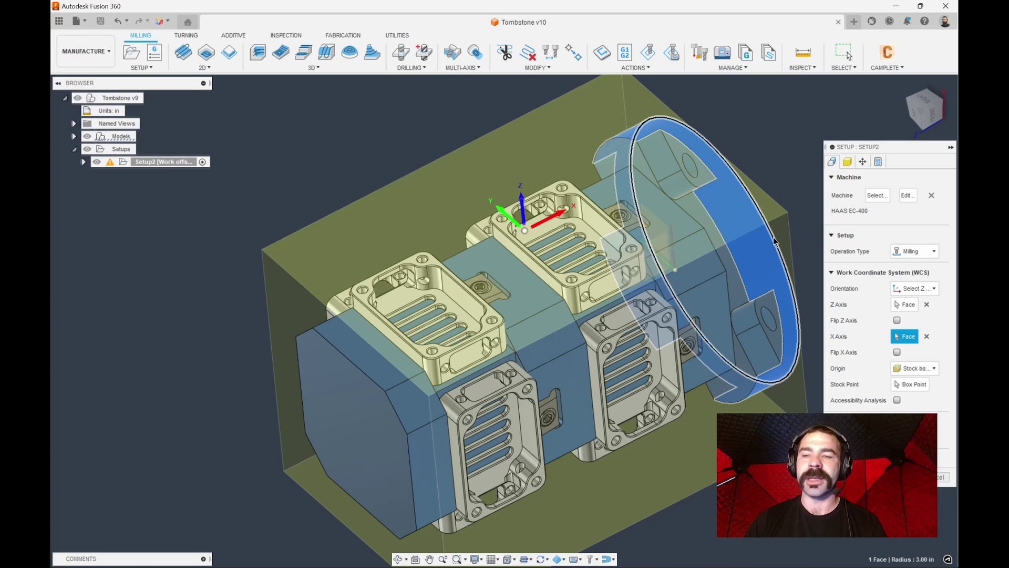
{"action": "middle_click_drag", "start_coordinate": [765, 310], "coordinate": [769, 331], "text": "shift"}
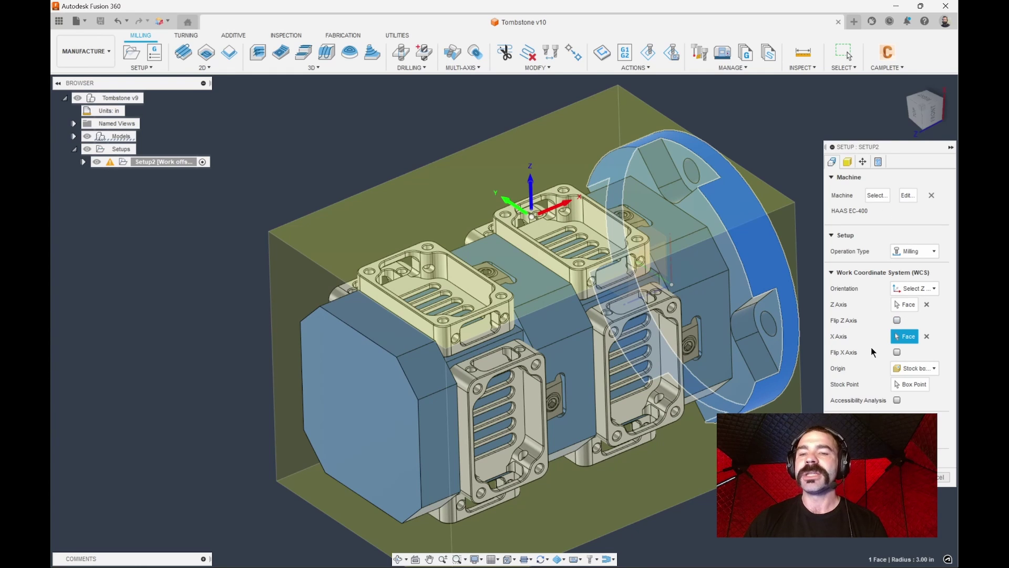
- Set the setup's origin to a selected point at the centre of the flange's outer circular edge and check its placement
{"action": "left_click", "coordinate": [910, 368]}
{"action": "left_click", "coordinate": [913, 395]}
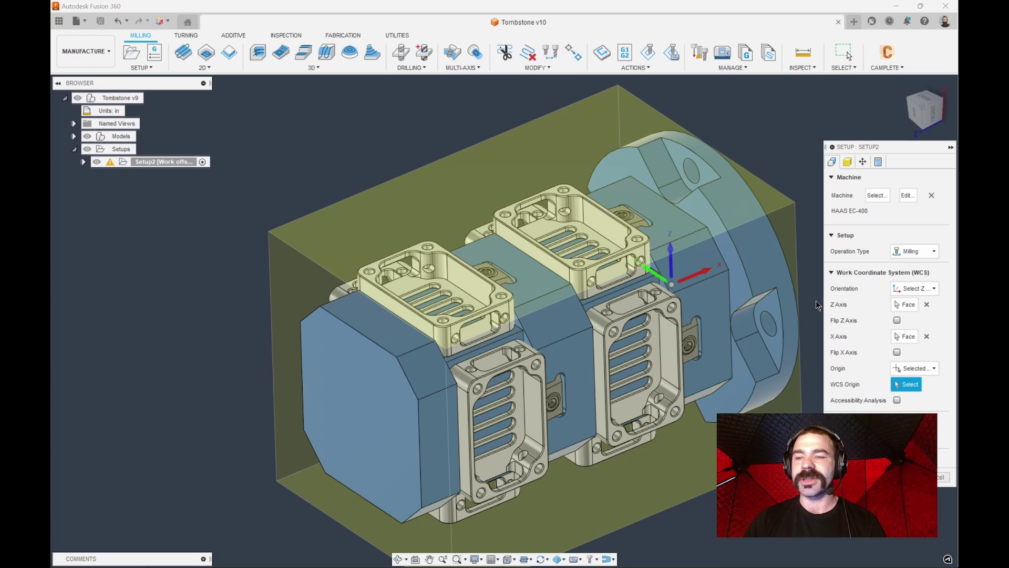
{"action": "left_click", "coordinate": [782, 257]}
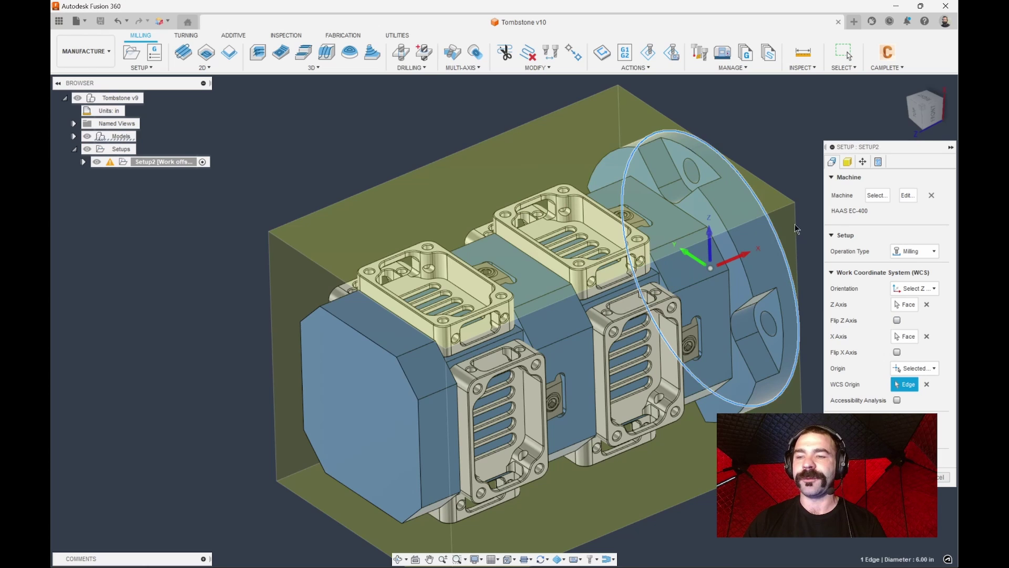
{"action": "left_click", "coordinate": [930, 111]}
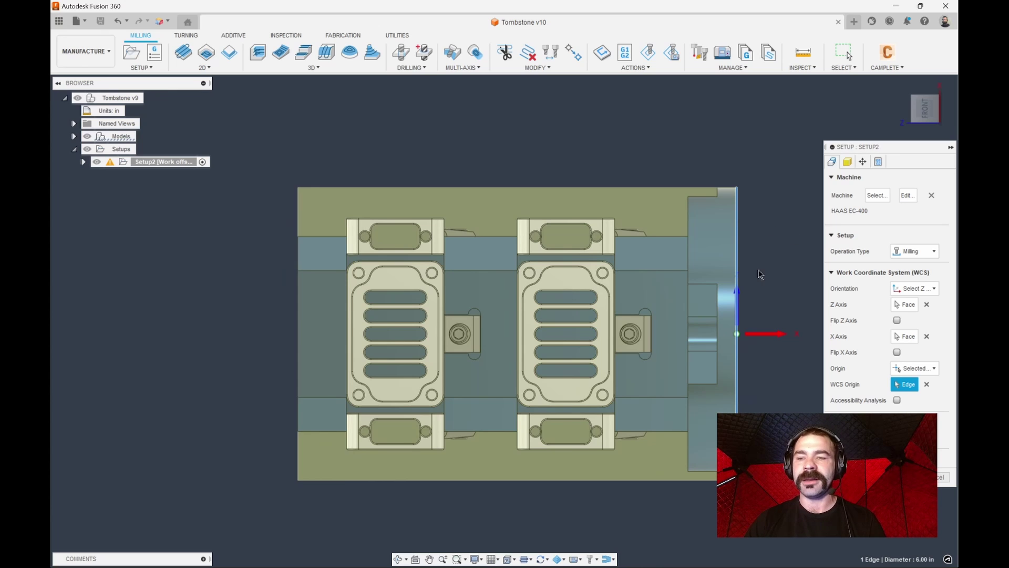
{"action": "middle_click_drag", "start_coordinate": [760, 316], "coordinate": [782, 339], "text": "shift"}
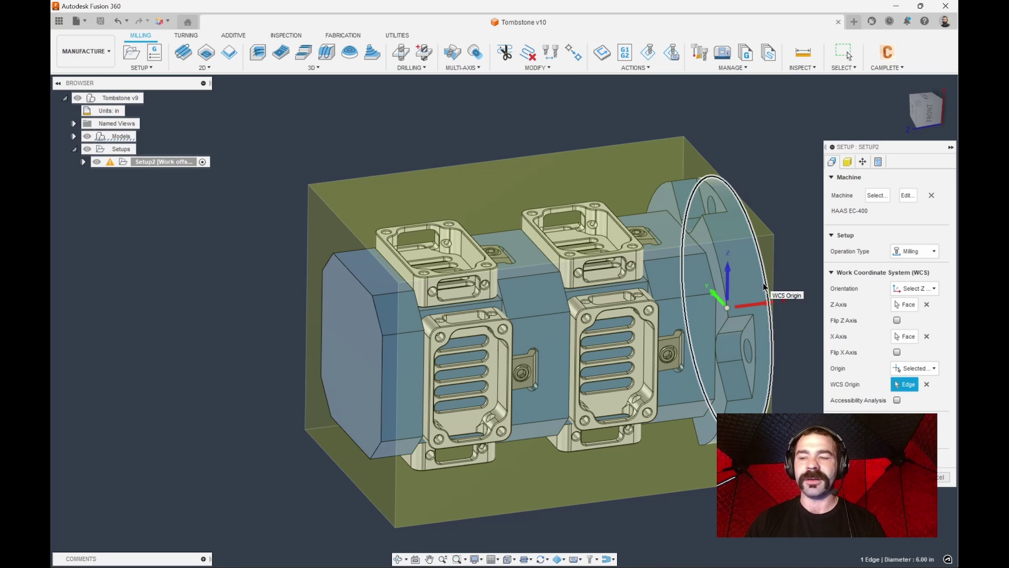
- Set the front part on the tombstone's upper face as the setup model and assign the HAAS VF-4SS machine
{"action": "left_click", "coordinate": [411, 266]}
{"action": "mouse_move", "coordinate": [474, 239]}
{"action": "middle_mouse_down", "text": "shift"}
{"action": "mouse_move", "coordinate": [498, 253]}
{"action": "mouse_move", "coordinate": [481, 232]}
{"action": "mouse_move", "coordinate": [487, 241]}
{"action": "middle_mouse_up", "text": "shift"}
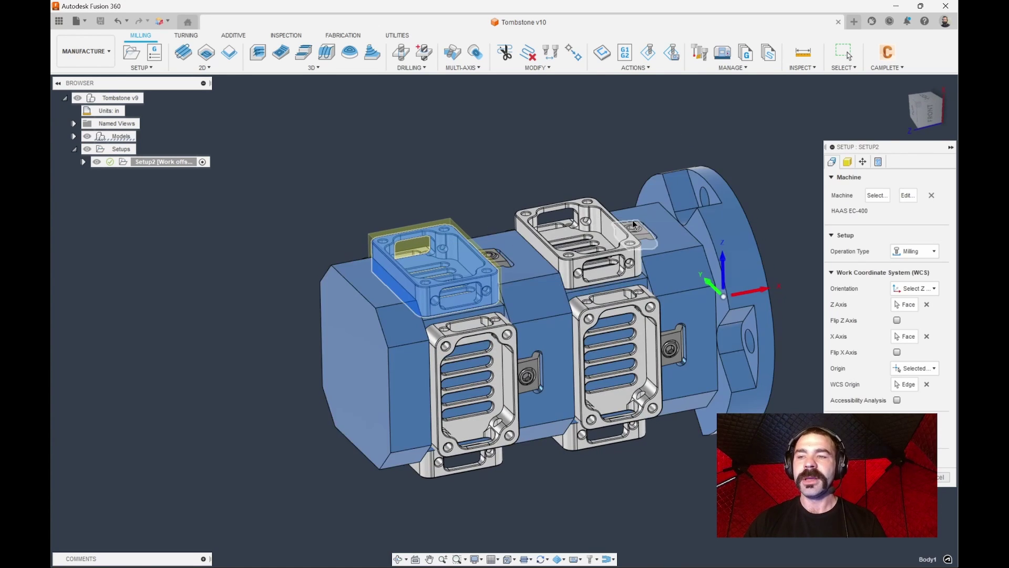
{"action": "left_click", "coordinate": [876, 195]}
{"action": "left_click", "coordinate": [447, 201]}
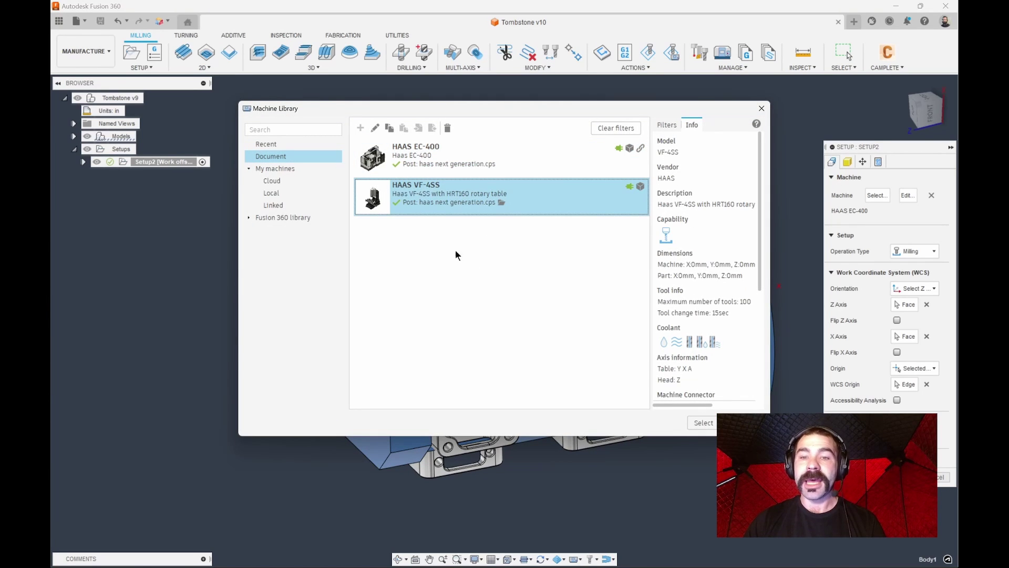
{"action": "left_click", "coordinate": [701, 423]}
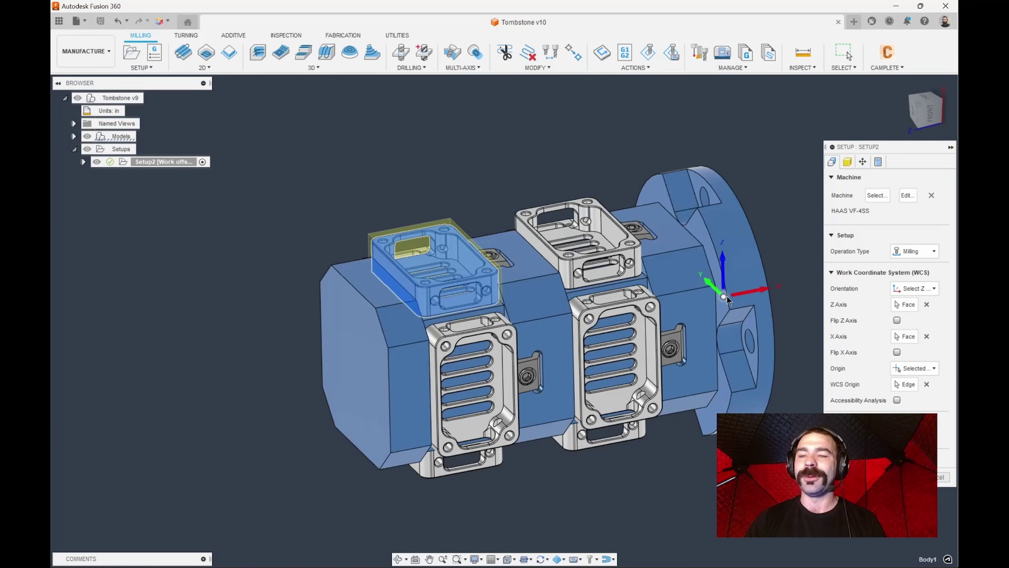
- Position the fixture on the machine by attaching the flange's circular edge to the rotary table's central bore edge, and accept the setup
{"action": "left_click", "coordinate": [862, 162]}
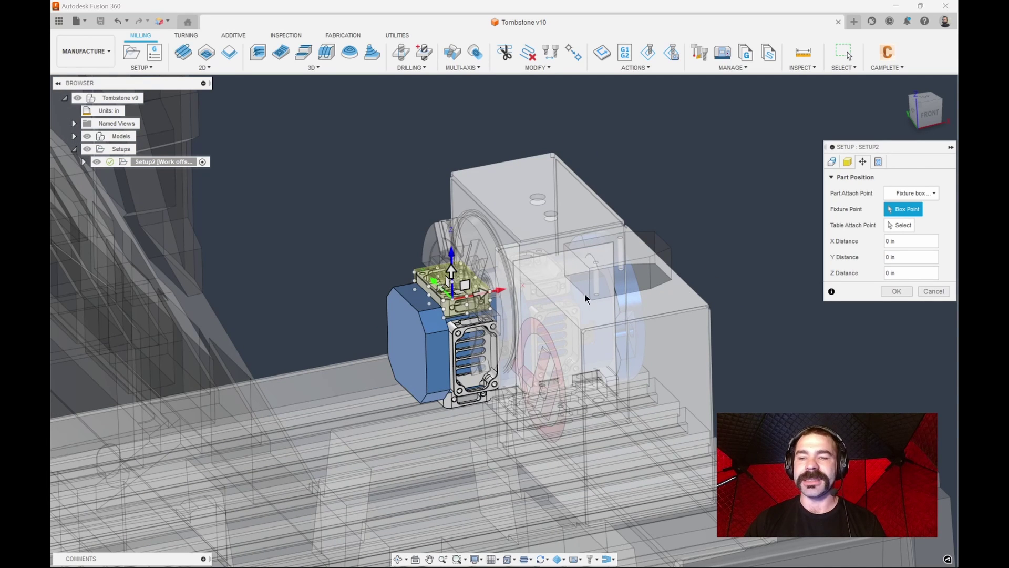
{"action": "left_click", "coordinate": [904, 194]}
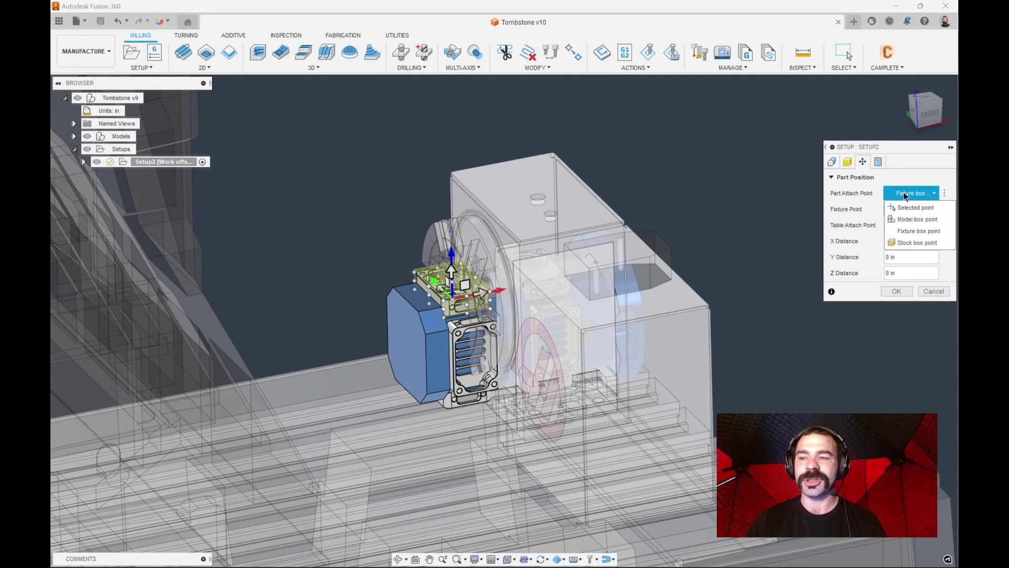
{"action": "left_click", "coordinate": [915, 208]}
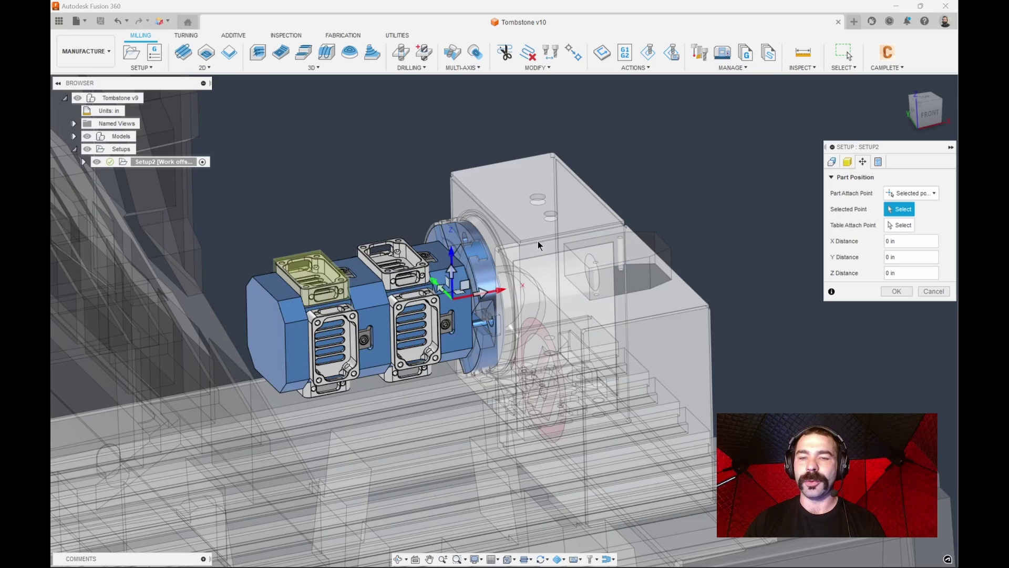
{"action": "scroll", "coordinate": [539, 242], "scroll_direction": "up", "scroll_amount": 3}
{"action": "left_click", "coordinate": [480, 227]}
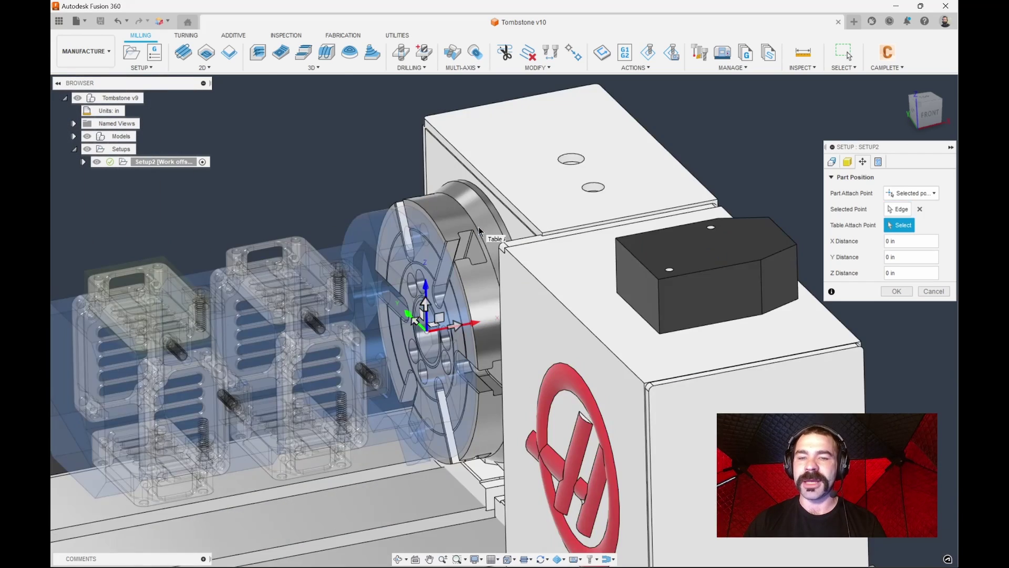
{"action": "scroll", "coordinate": [464, 326], "scroll_direction": "up", "scroll_amount": 5}
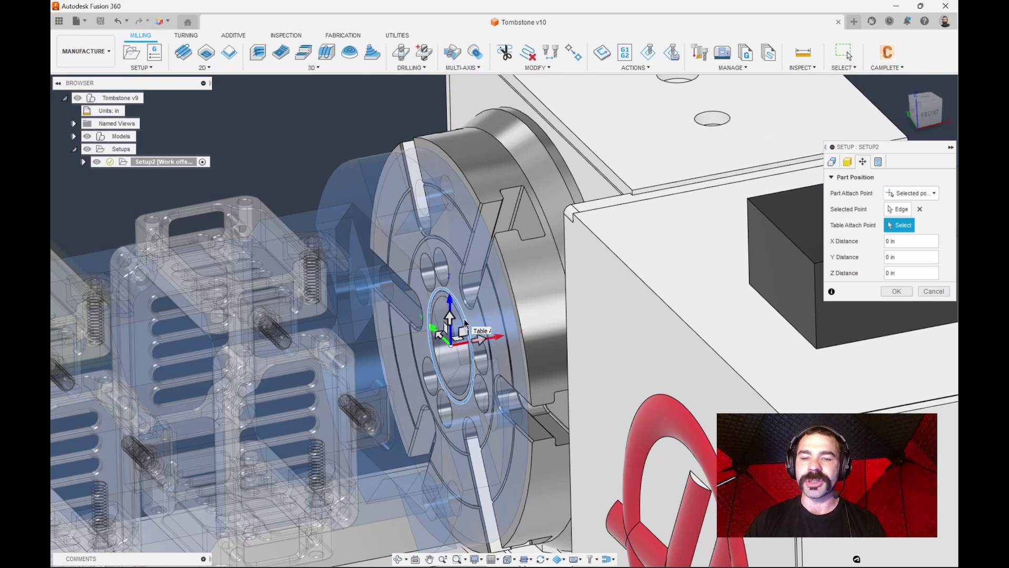
{"action": "left_click", "coordinate": [468, 331]}
{"action": "scroll", "coordinate": [609, 297], "scroll_direction": "down", "scroll_amount": 3}
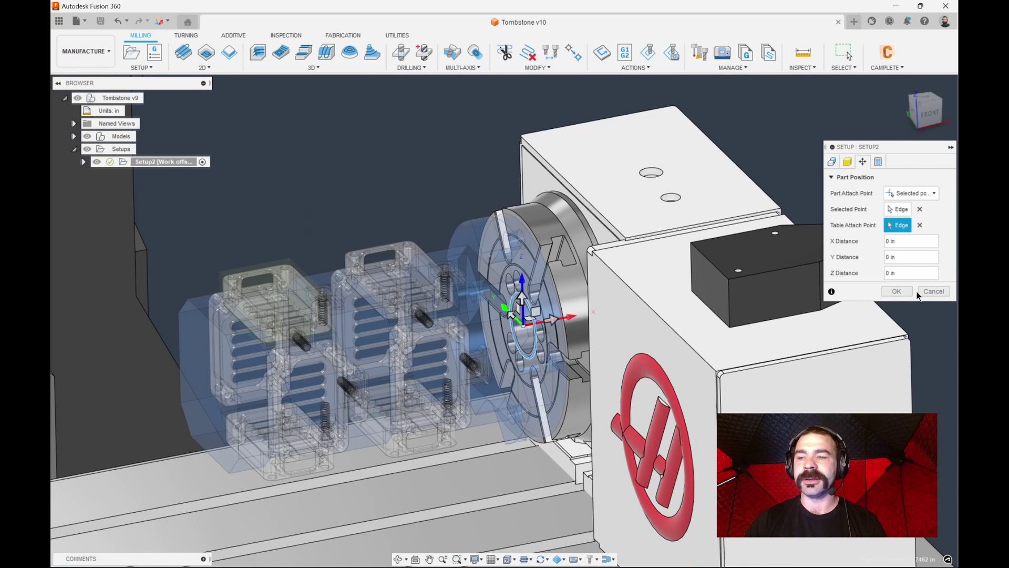
{"action": "left_click", "coordinate": [897, 291]}
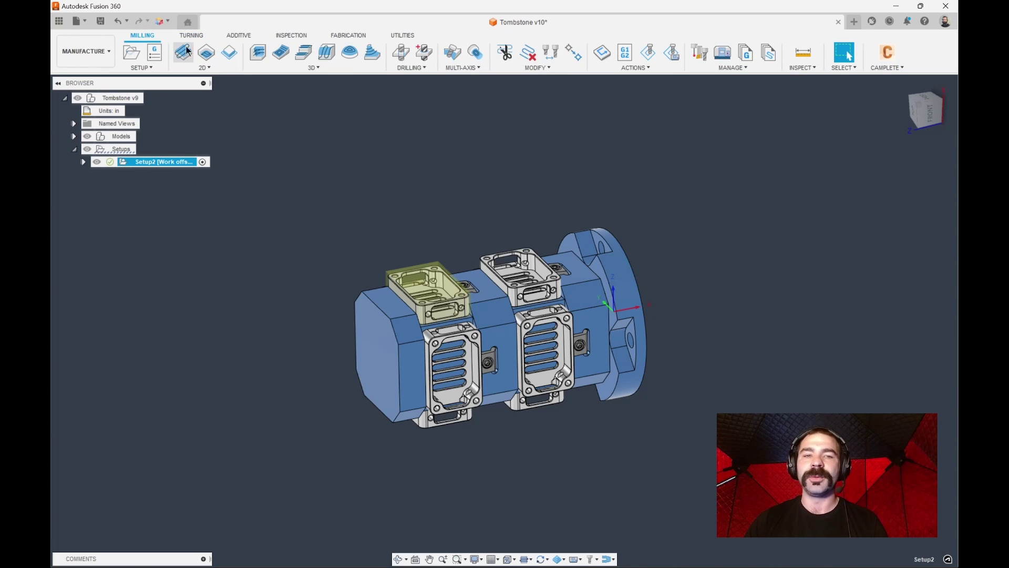
- Start a 2D Adaptive operation using tool 11, the 1/4" flat endmill
{"action": "left_click", "coordinate": [206, 52]}
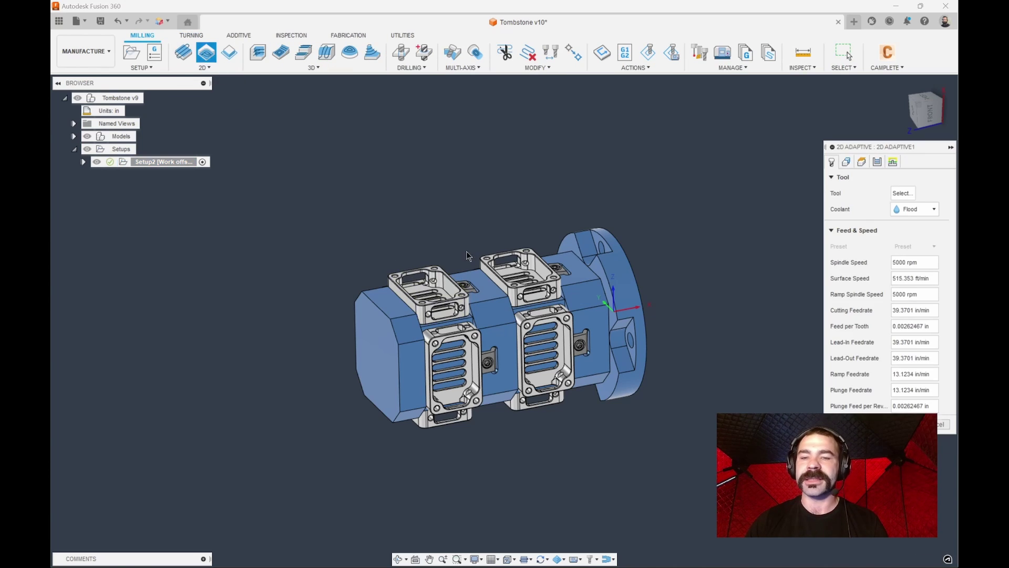
{"action": "left_click", "coordinate": [893, 192]}
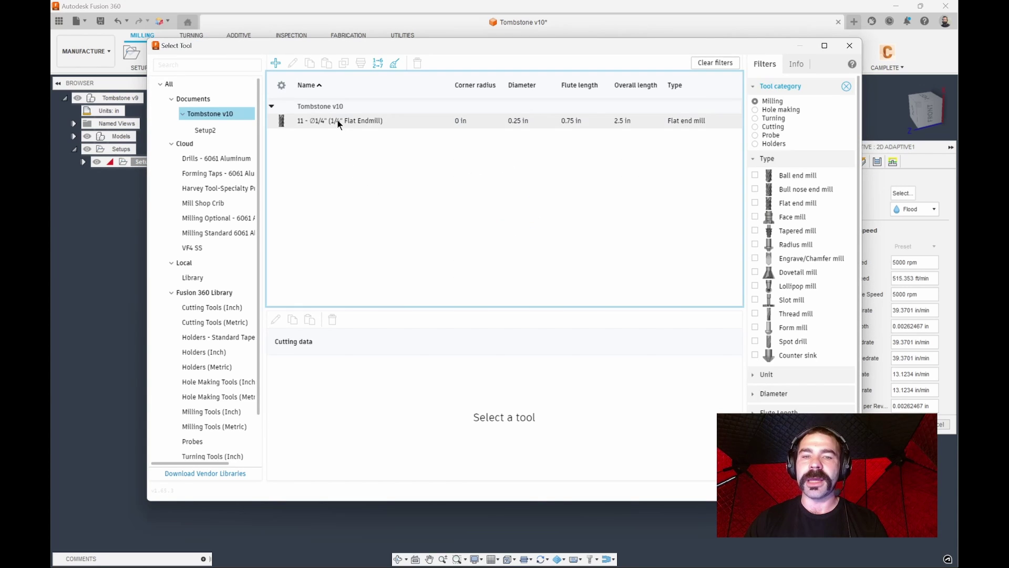
{"action": "left_click", "coordinate": [337, 124]}
{"action": "left_click", "coordinate": [793, 488]}
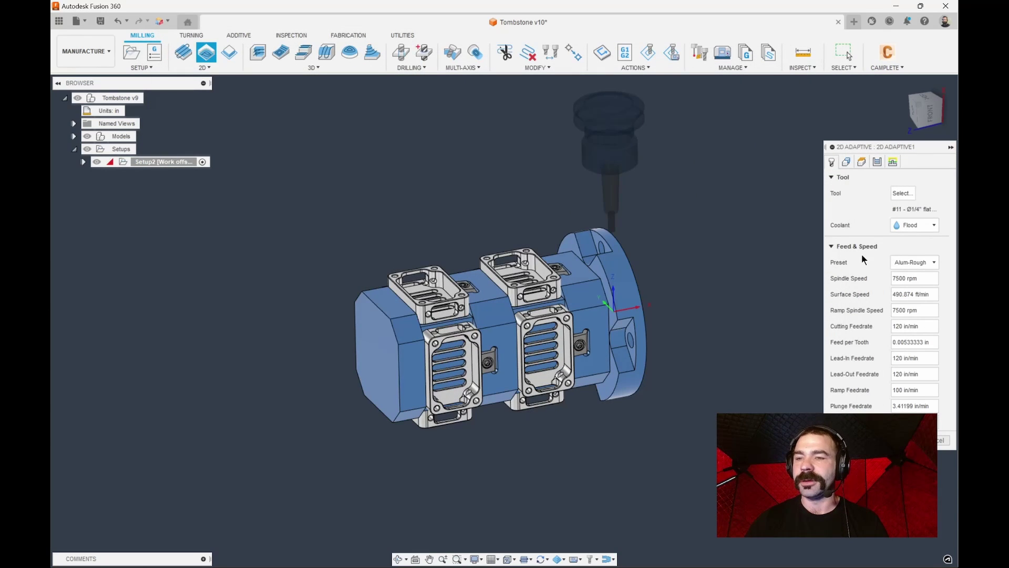
- Enable tool orientation for the 2D Adaptive operation and define it by Z axis/plane and X axis
{"action": "left_click", "coordinate": [846, 162]}
{"action": "left_click", "coordinate": [839, 315]}
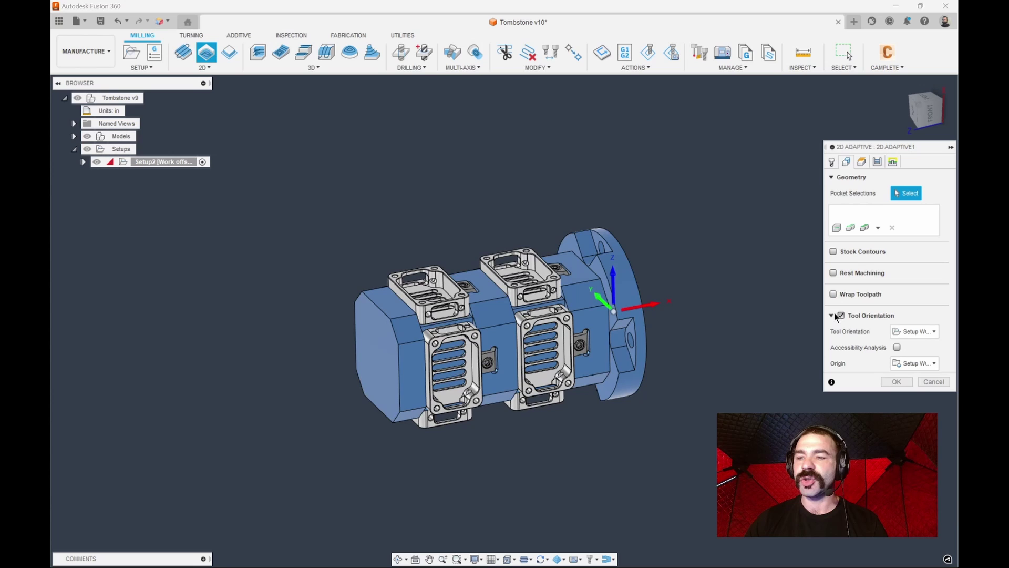
{"action": "scroll", "coordinate": [682, 325], "scroll_direction": "up", "scroll_amount": 2}
{"action": "middle_click_drag", "start_coordinate": [682, 325], "coordinate": [669, 326], "text": "shift"}
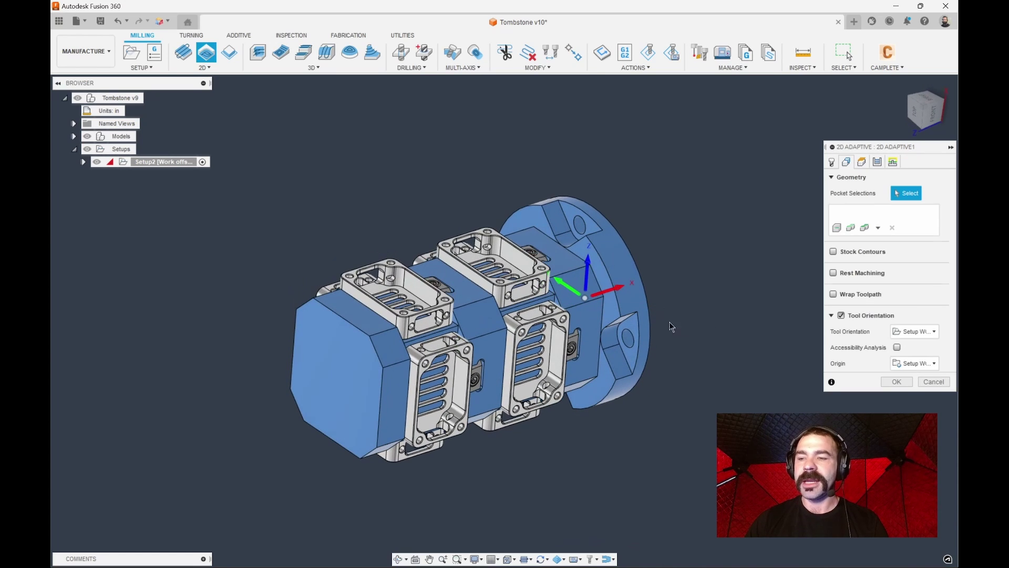
{"action": "left_click", "coordinate": [912, 331]}
{"action": "left_click", "coordinate": [903, 368]}
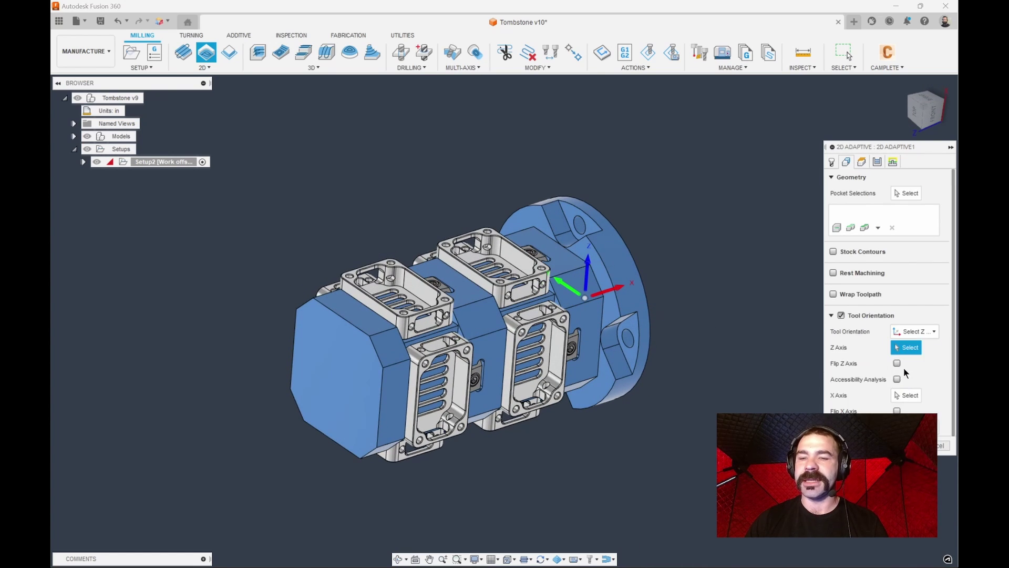
- Orient the tool's Z axis from the pocketed end face of the front side-mounted part and its X axis from the flange's cylindrical face
{"action": "middle_click_drag", "start_coordinate": [688, 336], "coordinate": [632, 392], "text": "shift"}
{"action": "scroll", "coordinate": [473, 391], "scroll_direction": "up", "scroll_amount": 5}
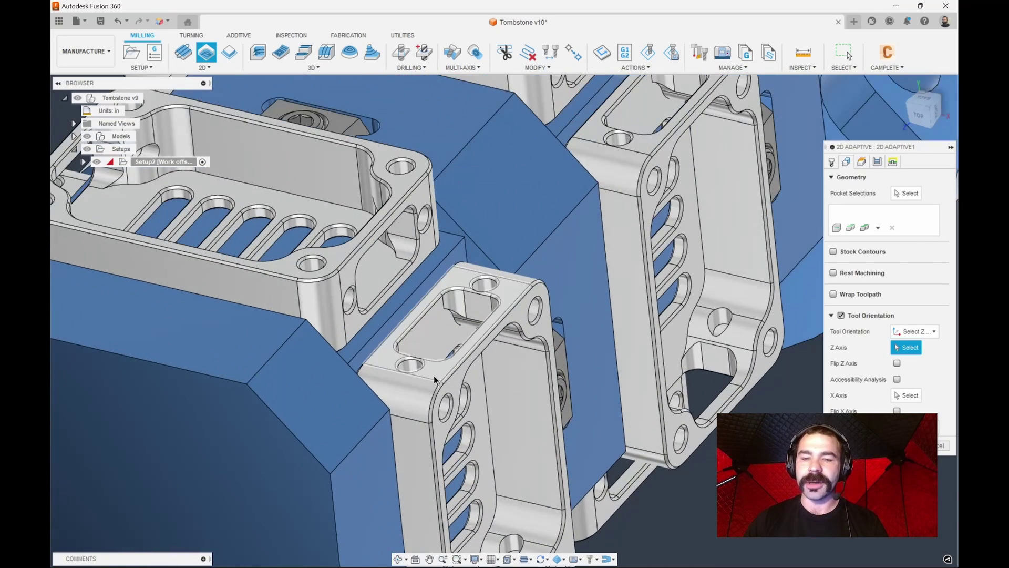
{"action": "left_click", "coordinate": [434, 377]}
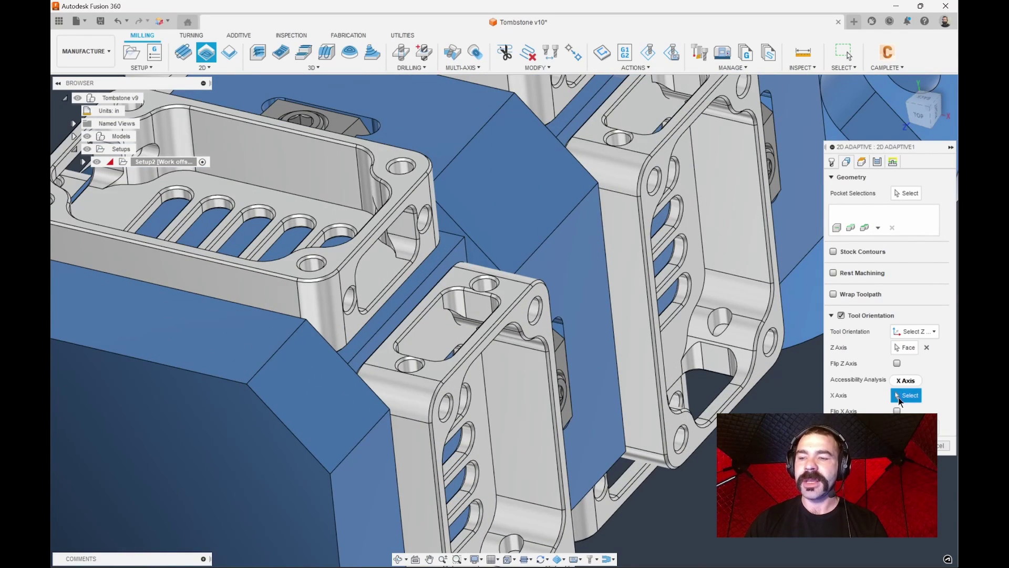
{"action": "scroll", "coordinate": [559, 374], "scroll_direction": "down", "scroll_amount": 5}
{"action": "left_click", "coordinate": [739, 140]}
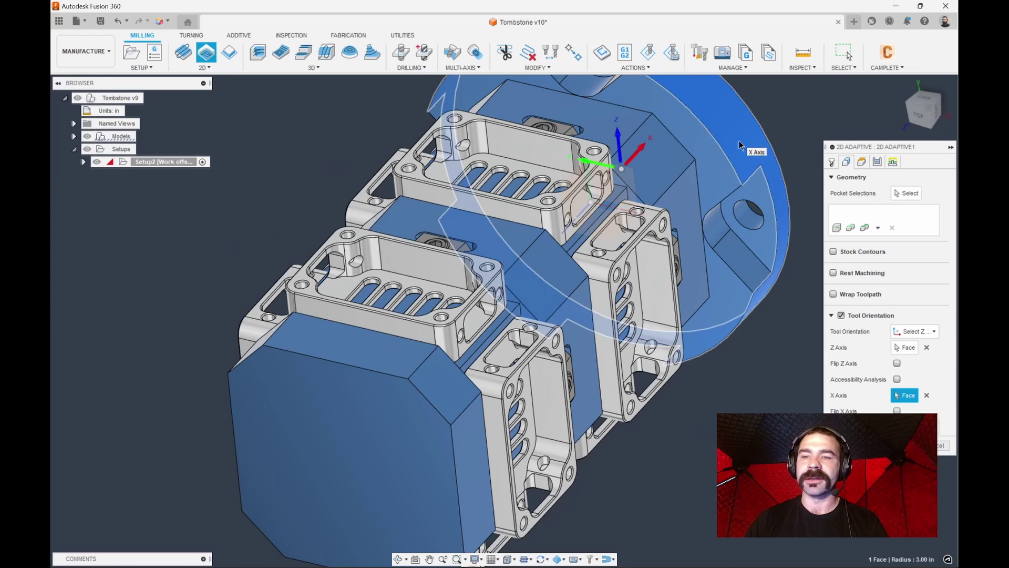
{"action": "mouse_move", "coordinate": [678, 269]}
{"action": "middle_mouse_down", "text": "shift"}
{"action": "mouse_move", "coordinate": [670, 231]}
{"action": "mouse_move", "coordinate": [633, 219]}
{"action": "mouse_move", "coordinate": [676, 257]}
{"action": "middle_mouse_up", "text": "shift"}
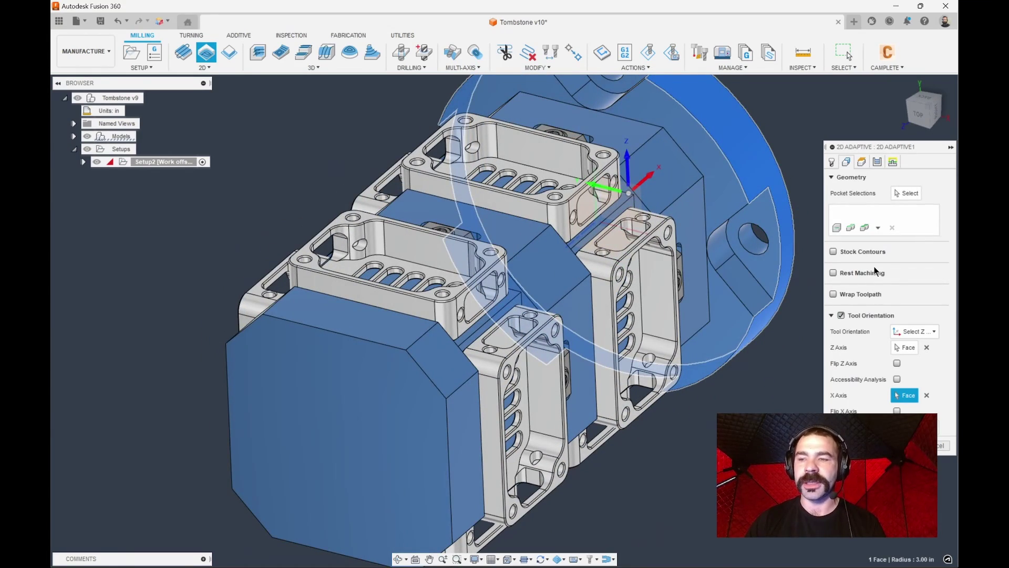
- Select the edge loop of the pocket on the front side-mounted part's end face as the 2D Adaptive's pocket
{"action": "left_click", "coordinate": [899, 194]}
{"action": "scroll", "coordinate": [503, 330], "scroll_direction": "up", "scroll_amount": 6}
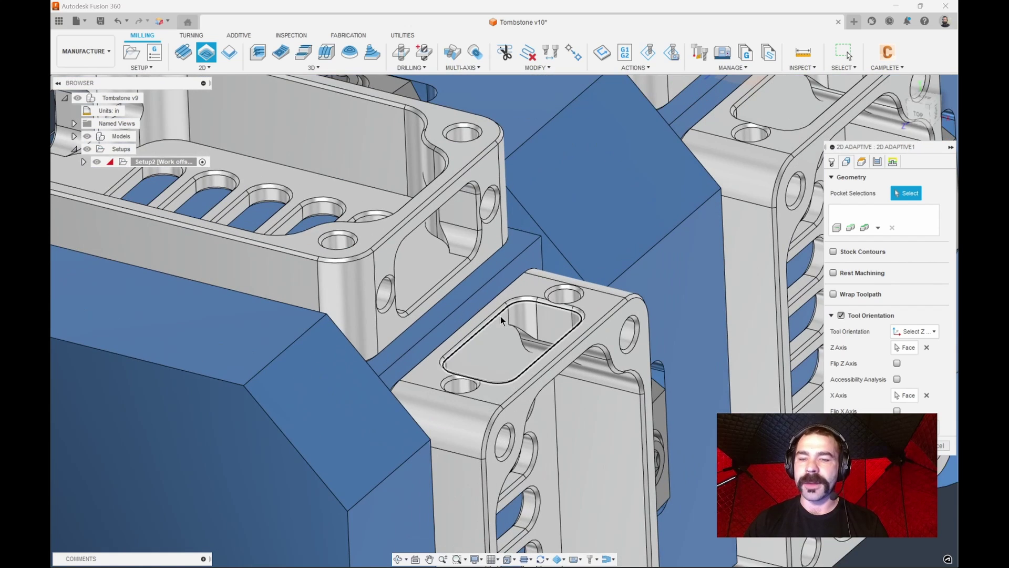
{"action": "left_click", "coordinate": [501, 317]}
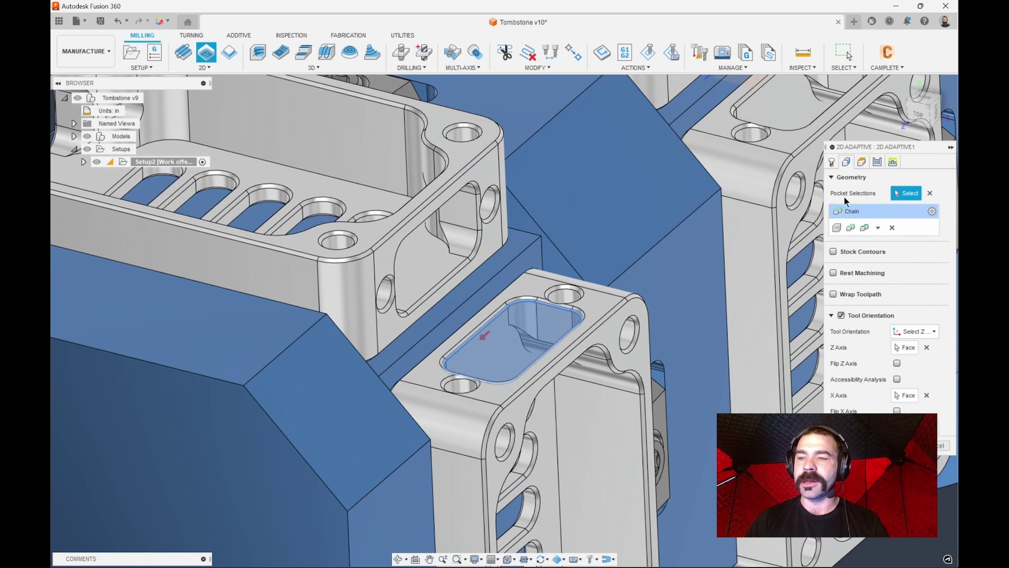
- Set the bottom height from a selected edge inside the pocket with a -0.05 in offset, and accept the operation
{"action": "left_click", "coordinate": [862, 162]}
{"action": "left_click", "coordinate": [876, 353]}
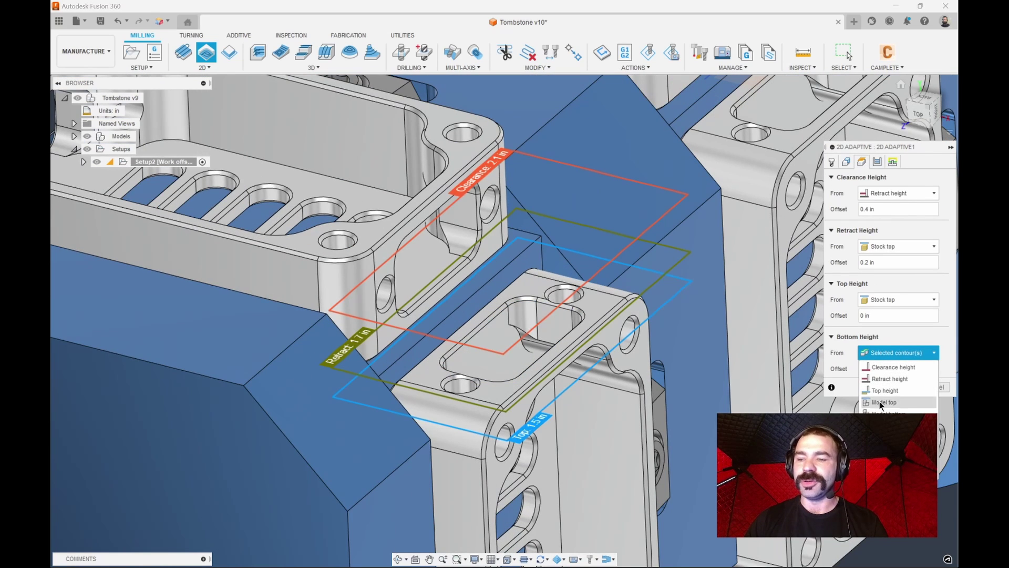
{"action": "left_click", "coordinate": [884, 460]}
{"action": "scroll", "coordinate": [506, 329], "scroll_direction": "up", "scroll_amount": 3}
{"action": "middle_click_drag", "start_coordinate": [506, 329], "coordinate": [546, 344], "text": "shift"}
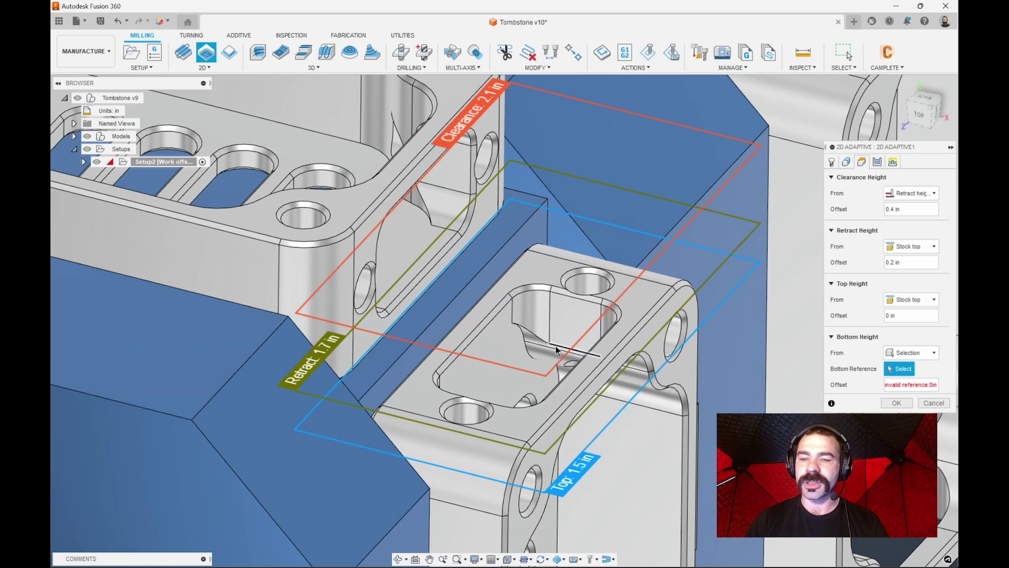
{"action": "left_click", "coordinate": [559, 347]}
{"action": "left_click_drag", "start_coordinate": [691, 392], "coordinate": [691, 401]}
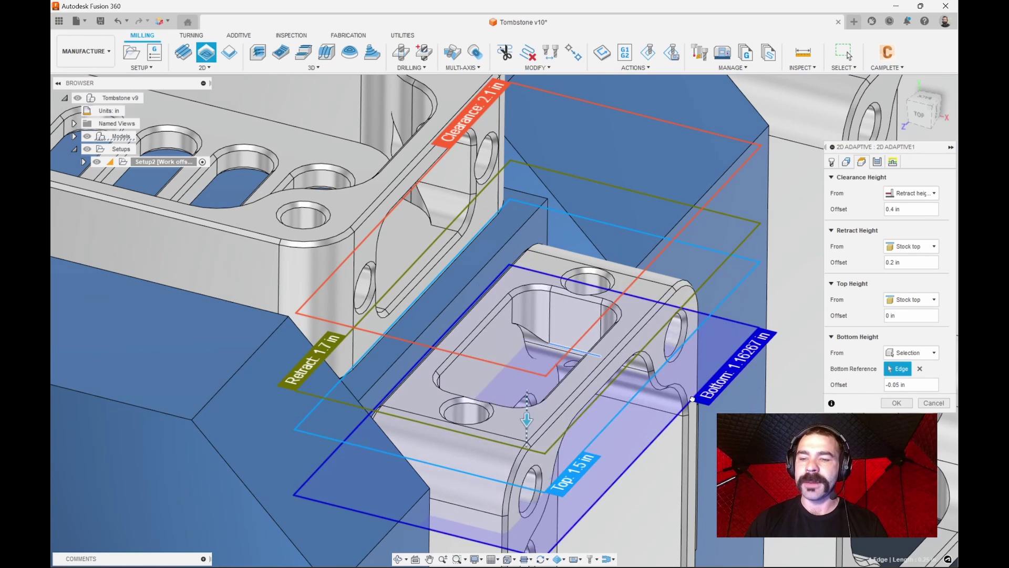
{"action": "scroll", "coordinate": [600, 361], "scroll_direction": "down", "scroll_amount": 2}
{"action": "left_click", "coordinate": [897, 402]}
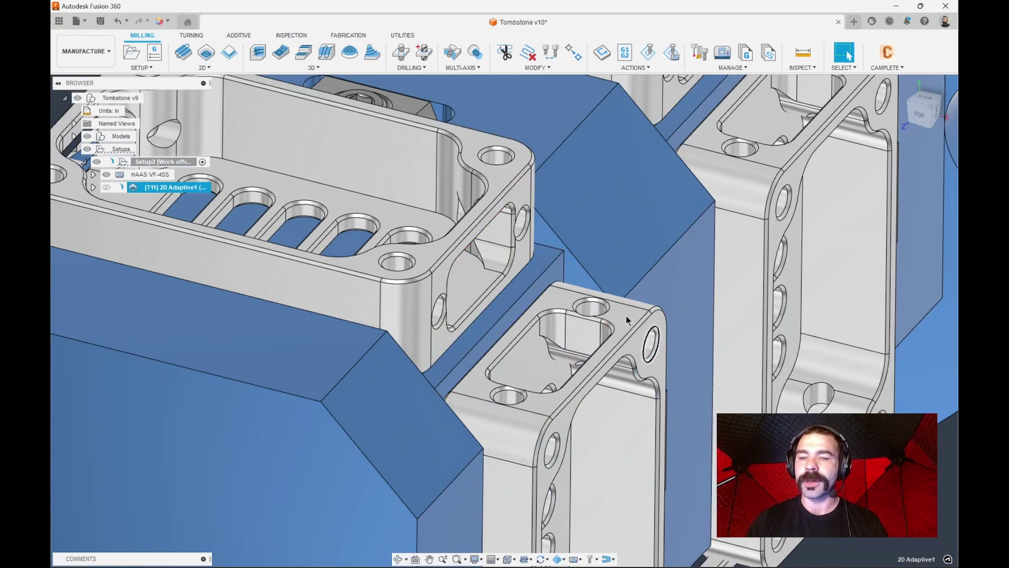
- Simulate the whole setup with the machine to check the 2D Adaptive toolpath on the fixture, and exit the simulation
{"action": "middle_click_drag", "start_coordinate": [605, 293], "coordinate": [593, 298], "text": "shift"}
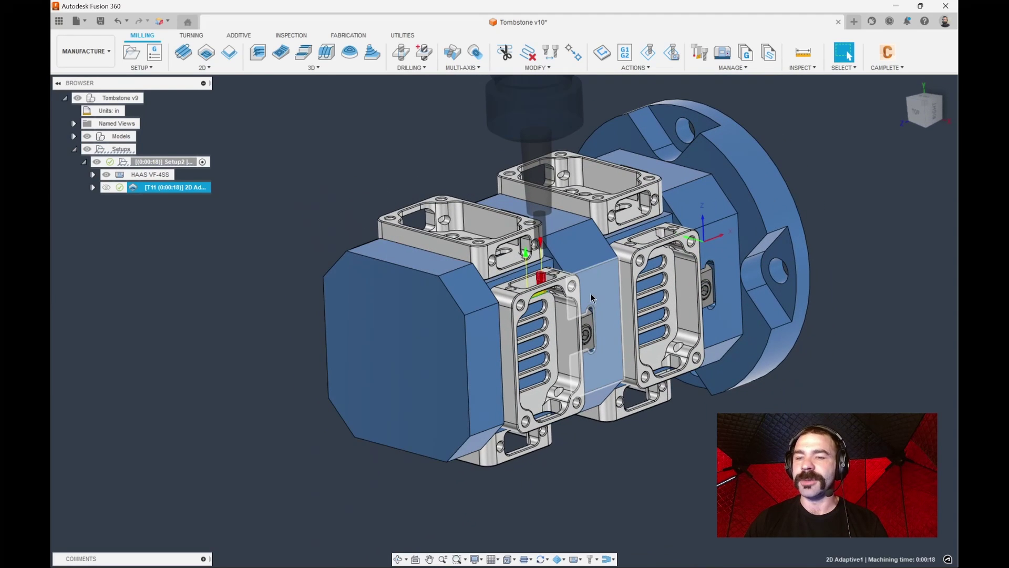
{"action": "scroll", "coordinate": [593, 298], "scroll_direction": "up", "scroll_amount": 1}
{"action": "left_click", "coordinate": [160, 162]}
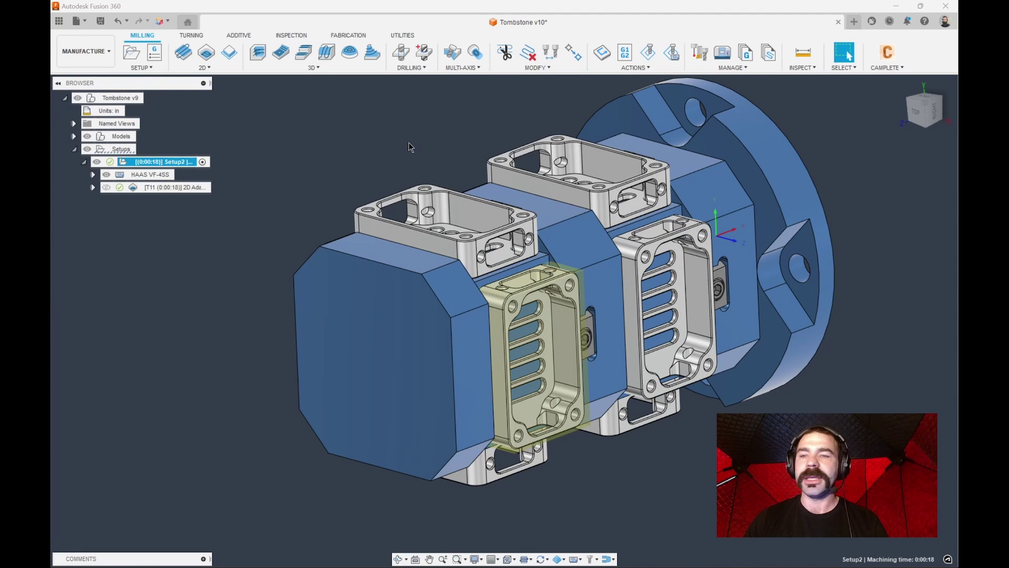
{"action": "left_click", "coordinate": [670, 54]}
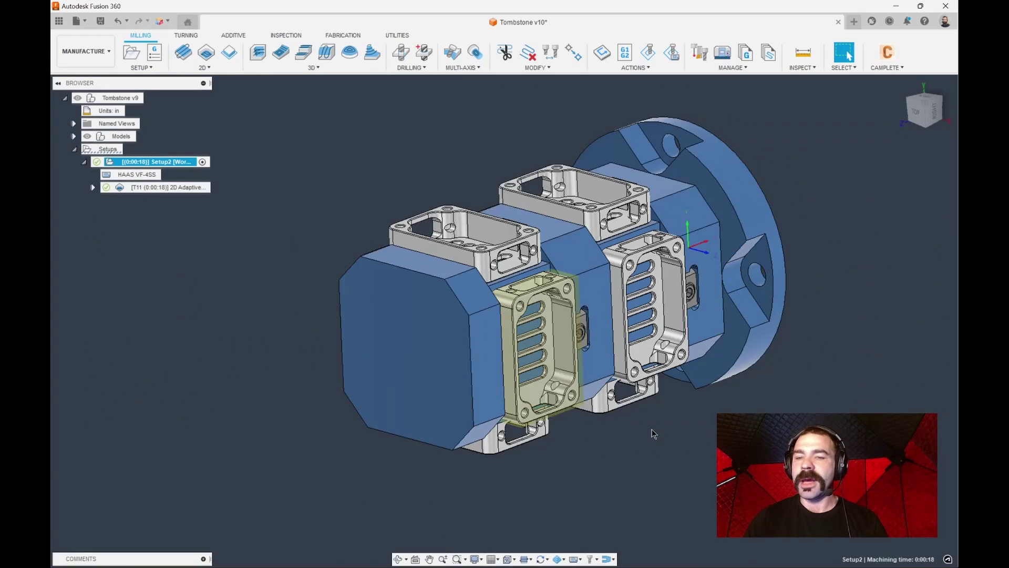
{"action": "mouse_move", "coordinate": [615, 431]}
{"action": "middle_mouse_down", "text": "shift"}
{"action": "mouse_move", "coordinate": [620, 423]}
{"action": "mouse_move", "coordinate": [617, 433]}
{"action": "middle_mouse_up", "text": "shift"}
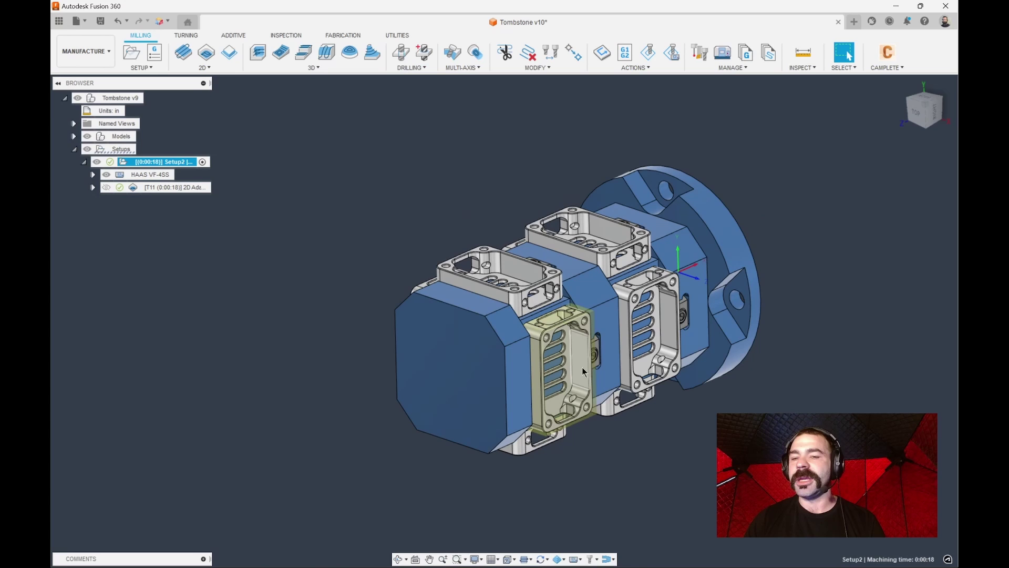
{"action": "middle_click_drag", "start_coordinate": [723, 226], "coordinate": [653, 240], "text": "shift"}
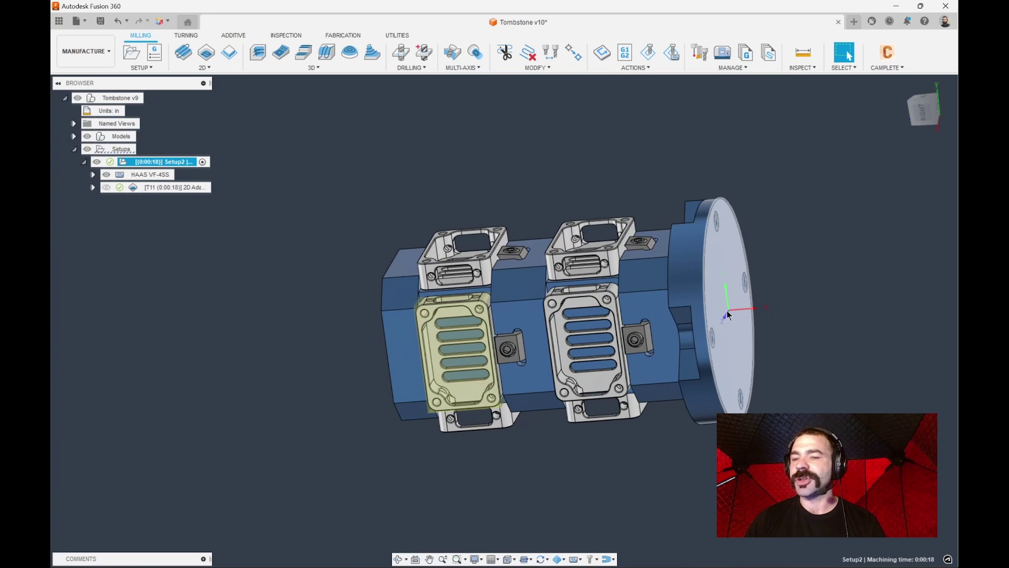
{"action": "middle_click_drag", "start_coordinate": [725, 317], "coordinate": [764, 314], "text": "shift"}
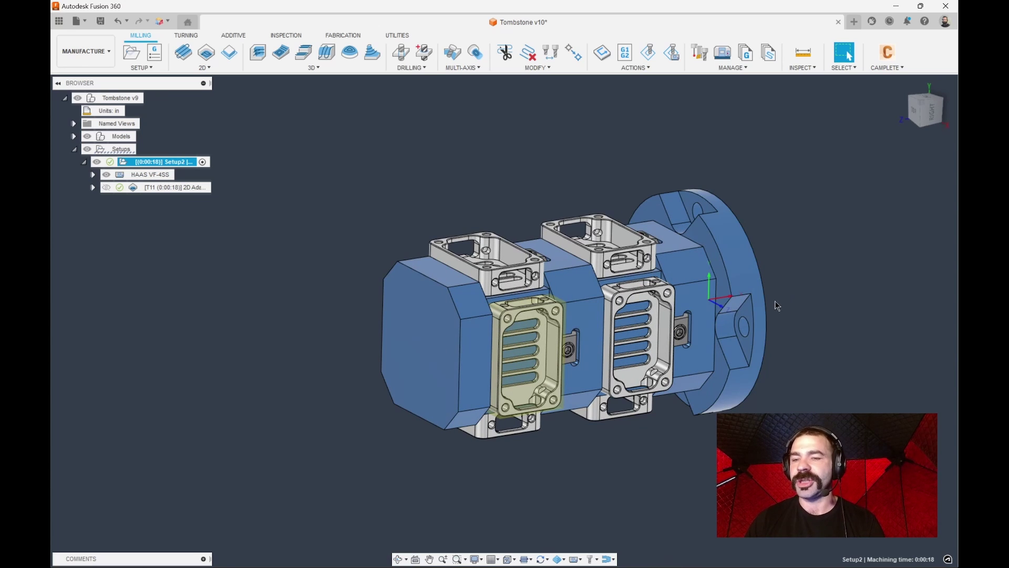
{"action": "scroll", "coordinate": [559, 329], "scroll_direction": "up", "scroll_amount": 3}
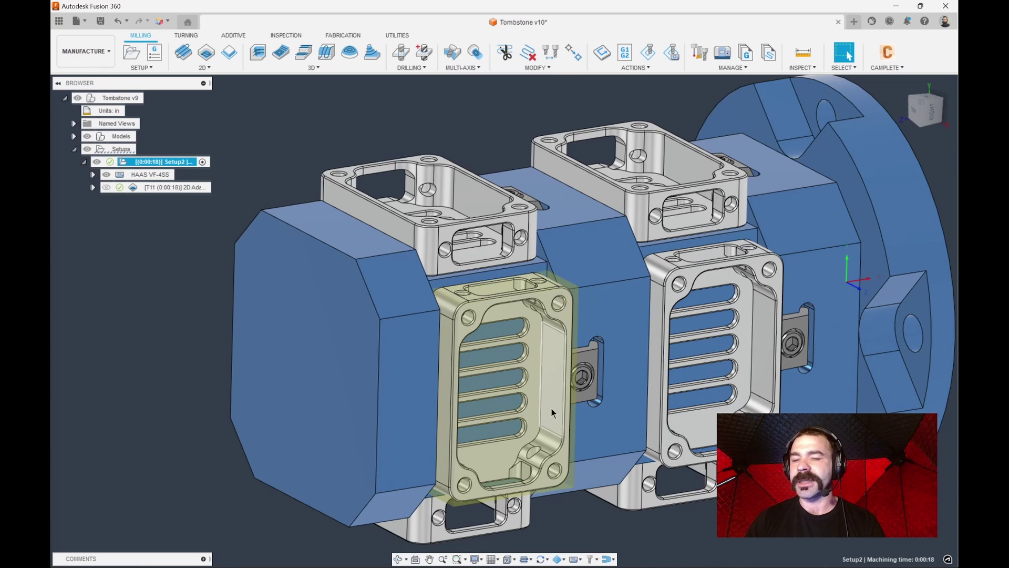
{"action": "scroll", "coordinate": [496, 409], "scroll_direction": "down", "scroll_amount": 5}
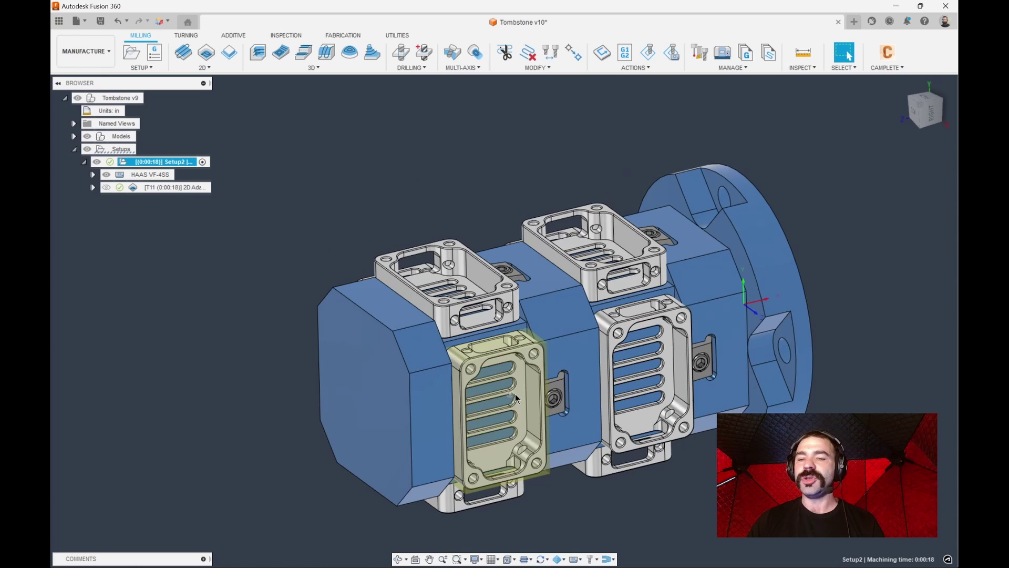
{"action": "scroll", "coordinate": [515, 398], "scroll_direction": "down", "scroll_amount": 2}
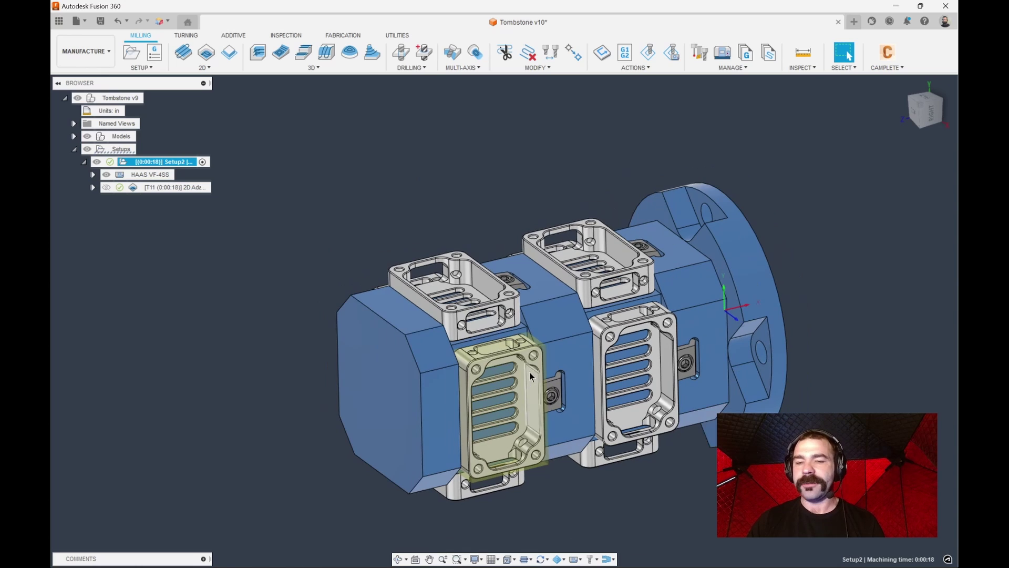
- Edit the setup so its WCS origin is a stock box point, and accept it
{"action": "double_click", "coordinate": [119, 166]}
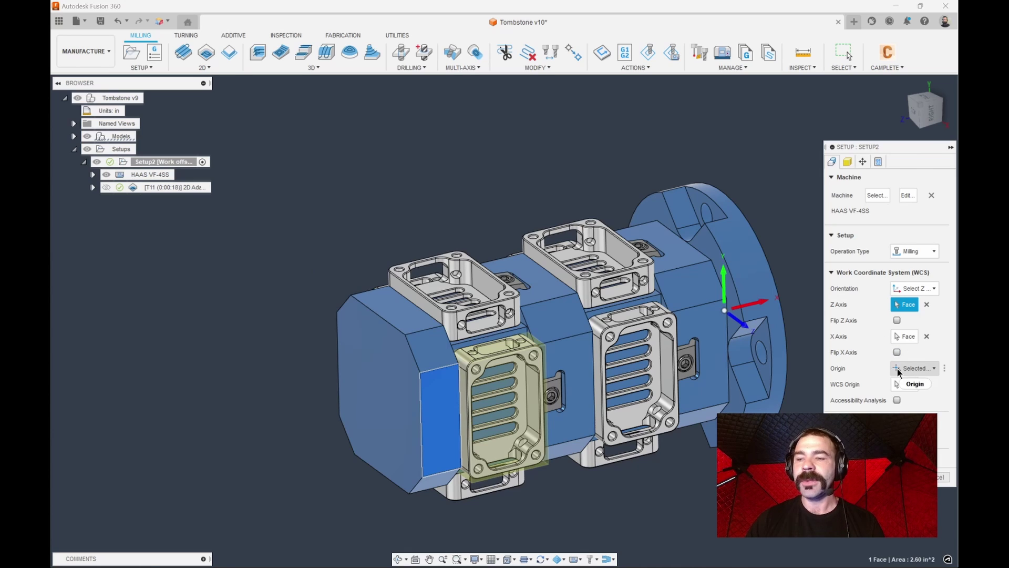
{"action": "left_click", "coordinate": [917, 369]}
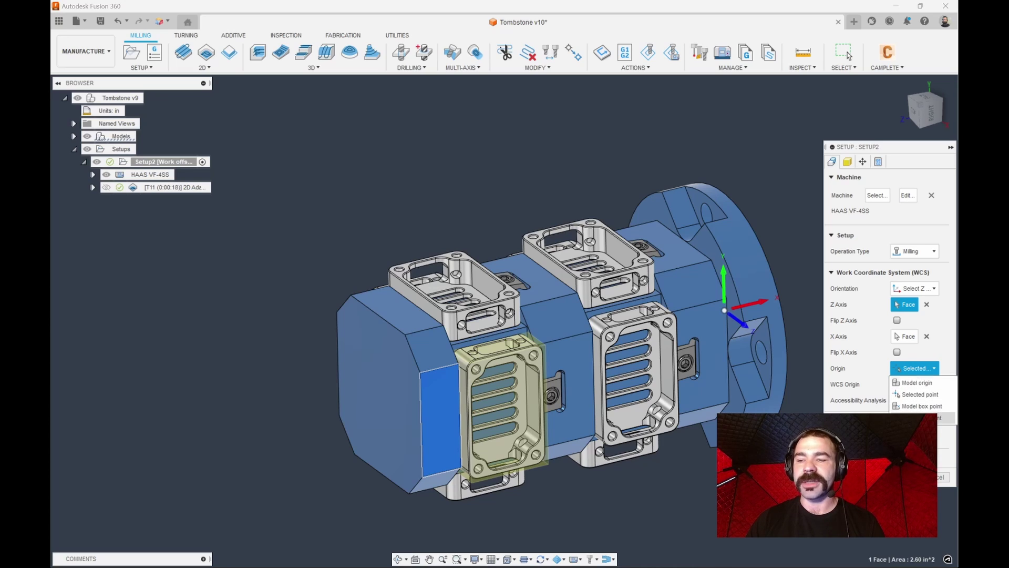
{"action": "left_click", "coordinate": [917, 418]}
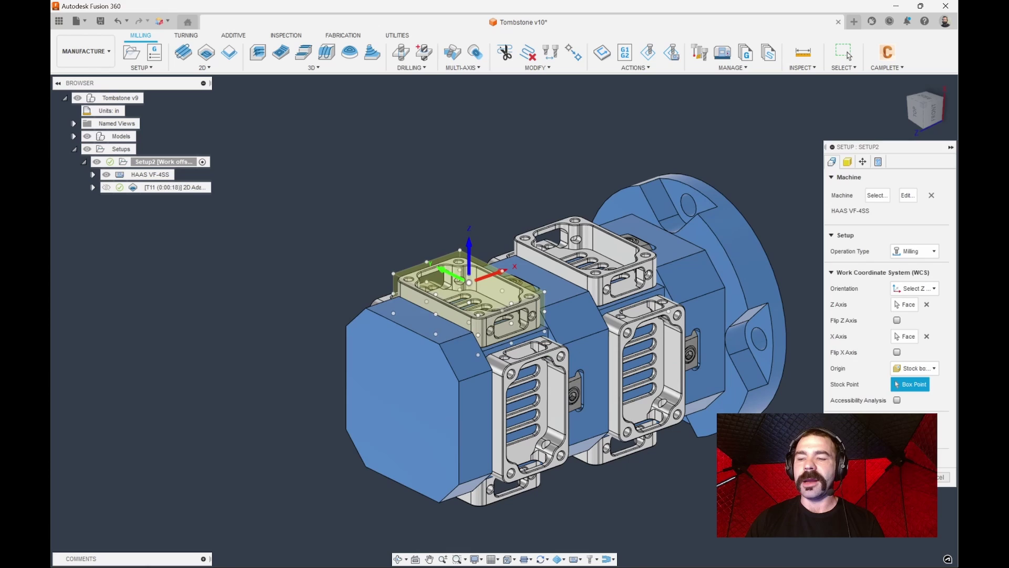
{"action": "left_click", "coordinate": [899, 476]}
{"action": "scroll", "coordinate": [468, 280], "scroll_direction": "up", "scroll_amount": 3}
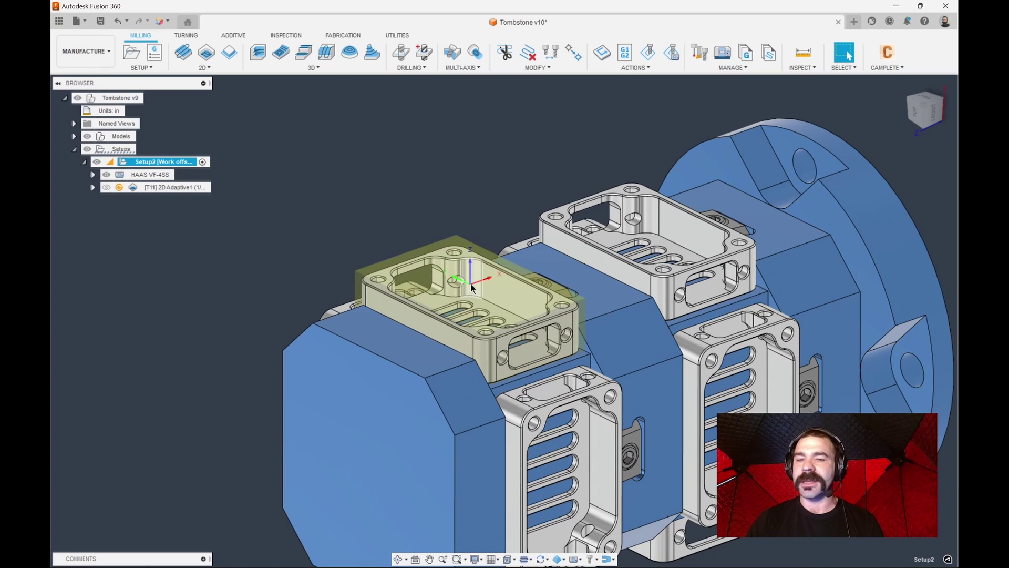
{"action": "scroll", "coordinate": [486, 261], "scroll_direction": "down", "scroll_amount": 2}
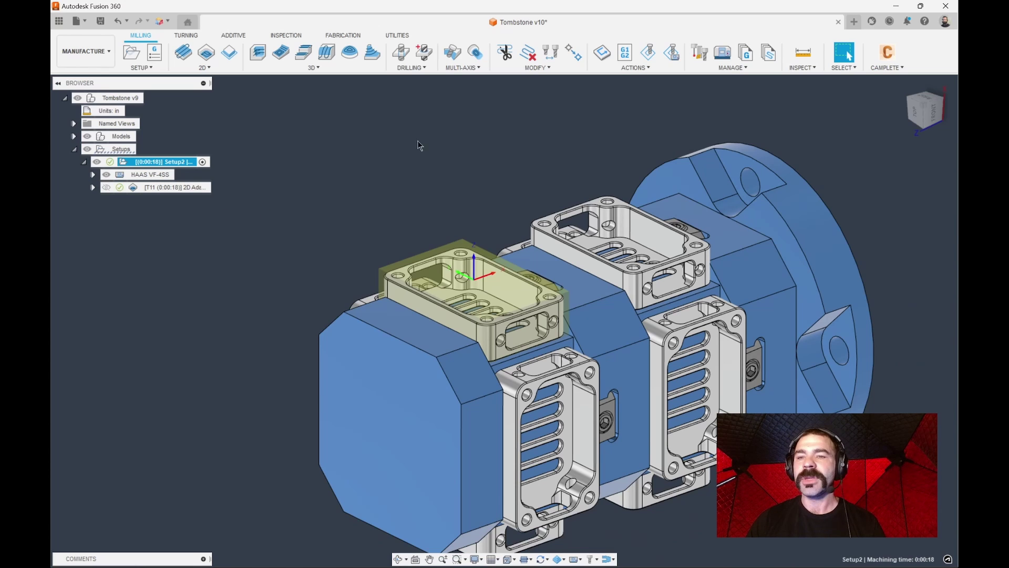
- Play the setup's machine simulation while checking the position information and work offset, and exit the simulation
{"action": "left_click", "coordinate": [673, 53]}
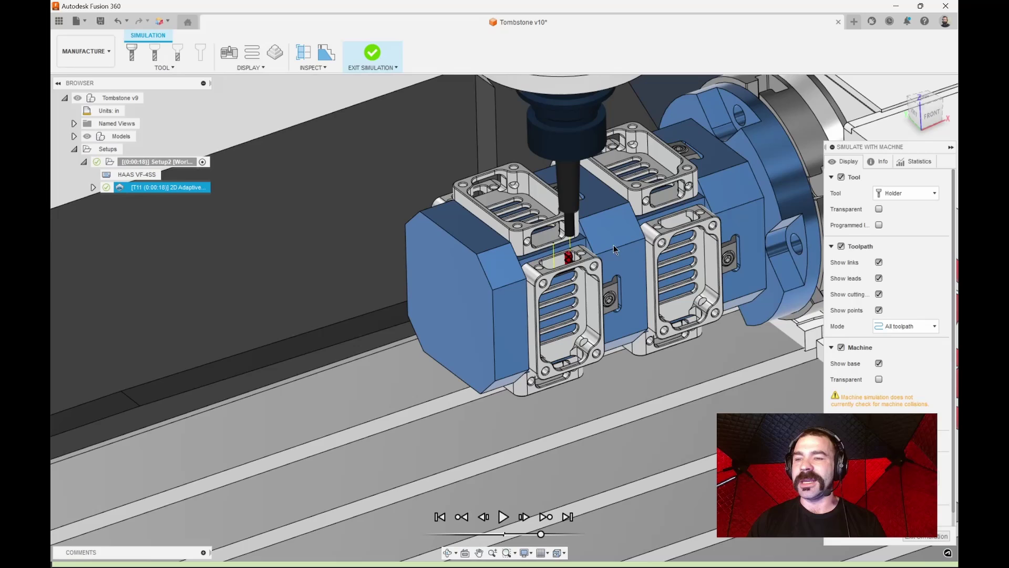
{"action": "left_click", "coordinate": [869, 160]}
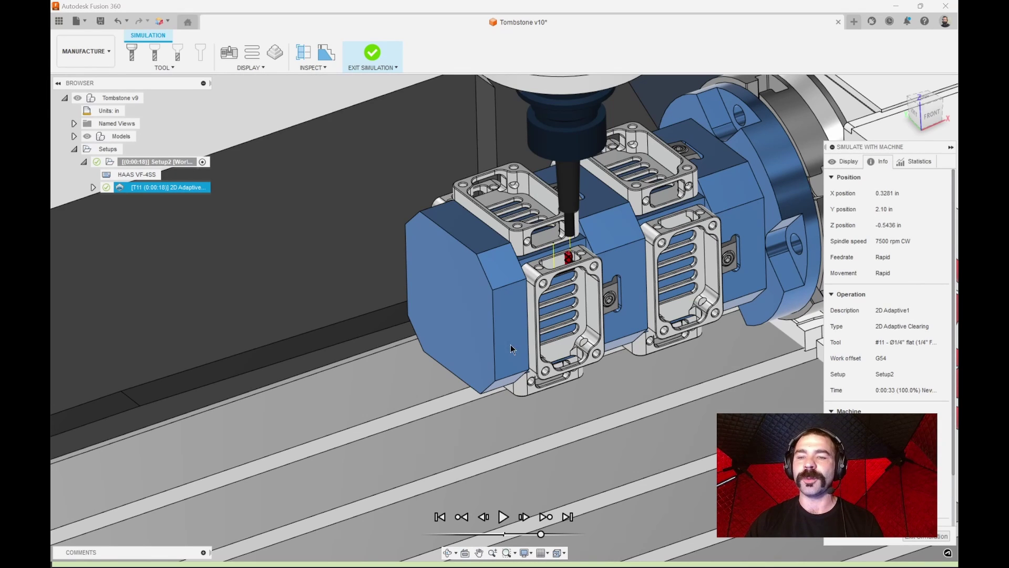
{"action": "key", "text": "space"}
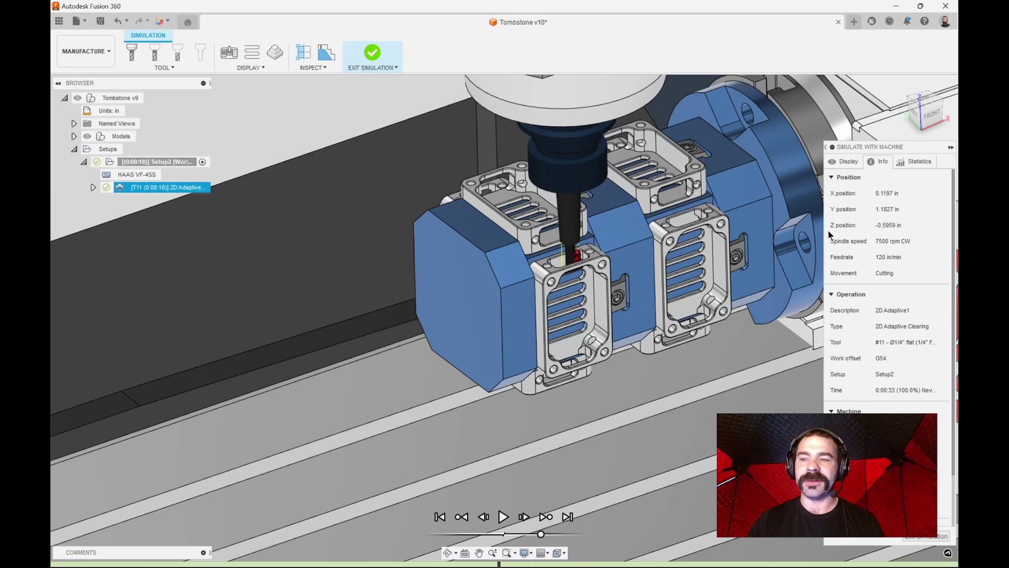
{"action": "left_click", "coordinate": [939, 538]}
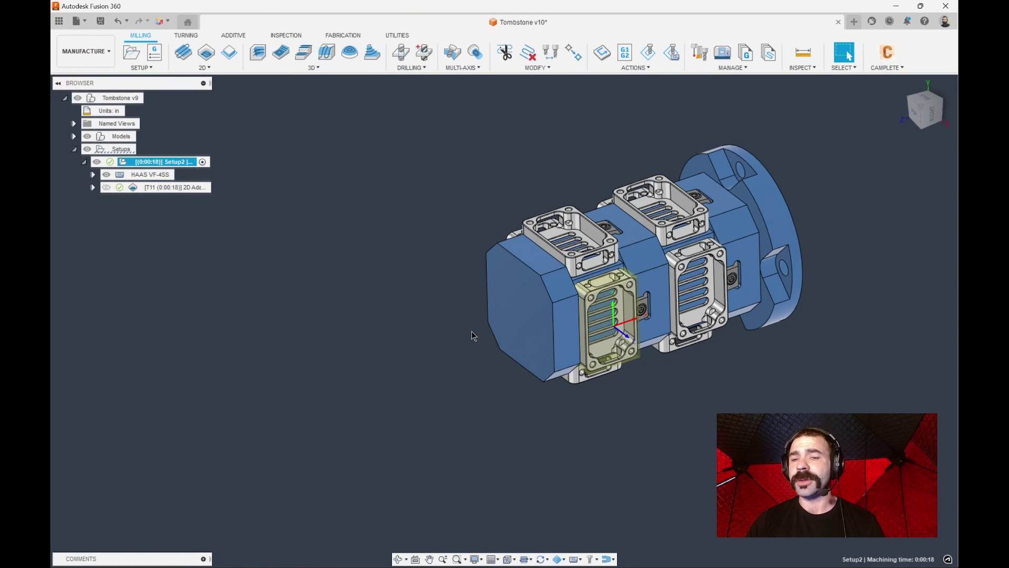
{"action": "scroll", "coordinate": [425, 347], "scroll_direction": "down", "scroll_amount": 2}
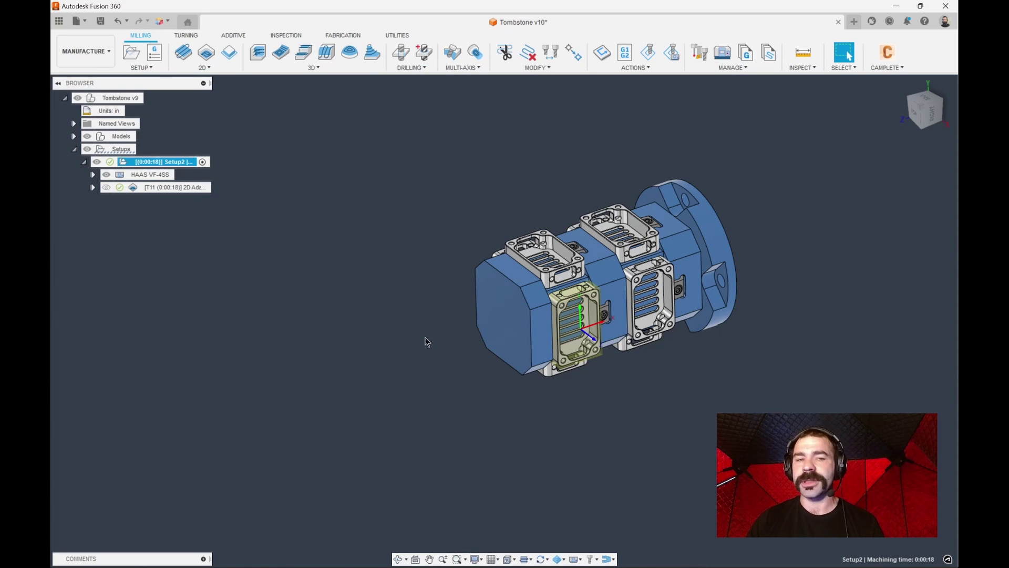
- Delete the 2D Adaptive operation and change the setup's machine to the HAAS EC-400 from the document's machine library
{"action": "left_click", "coordinate": [182, 189]}
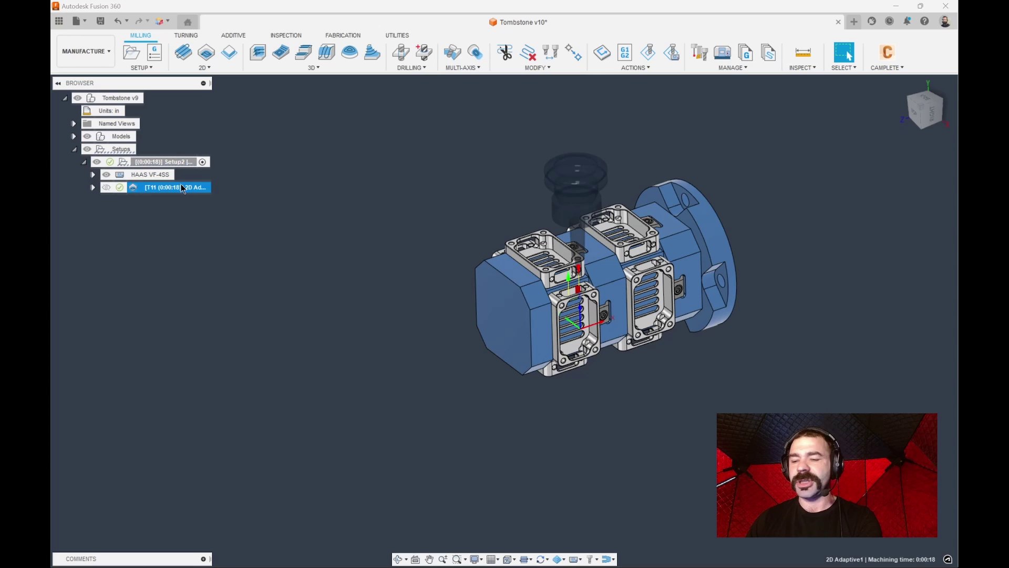
{"action": "right_click", "coordinate": [138, 160]}
{"action": "left_click", "coordinate": [157, 168]}
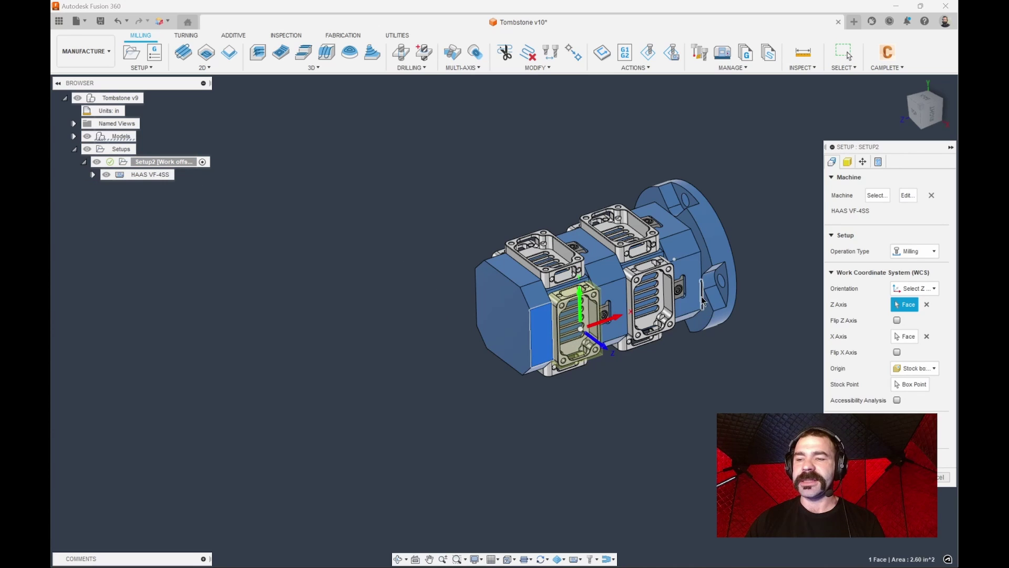
{"action": "scroll", "coordinate": [701, 298], "scroll_direction": "up", "scroll_amount": 1}
{"action": "middle_click_drag", "start_coordinate": [701, 298], "coordinate": [715, 251], "text": "shift"}
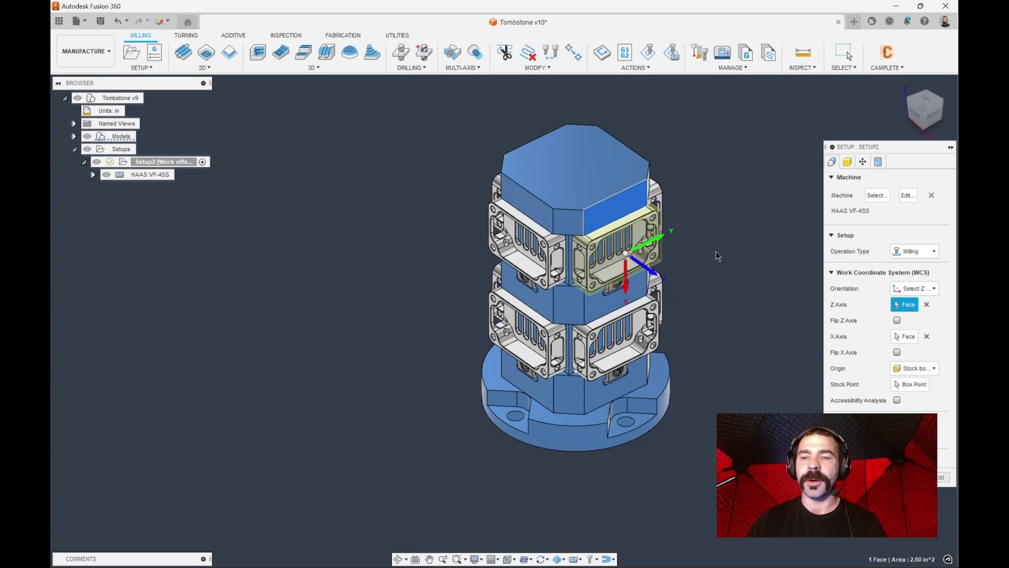
{"action": "left_click", "coordinate": [876, 195]}
{"action": "left_click", "coordinate": [421, 153]}
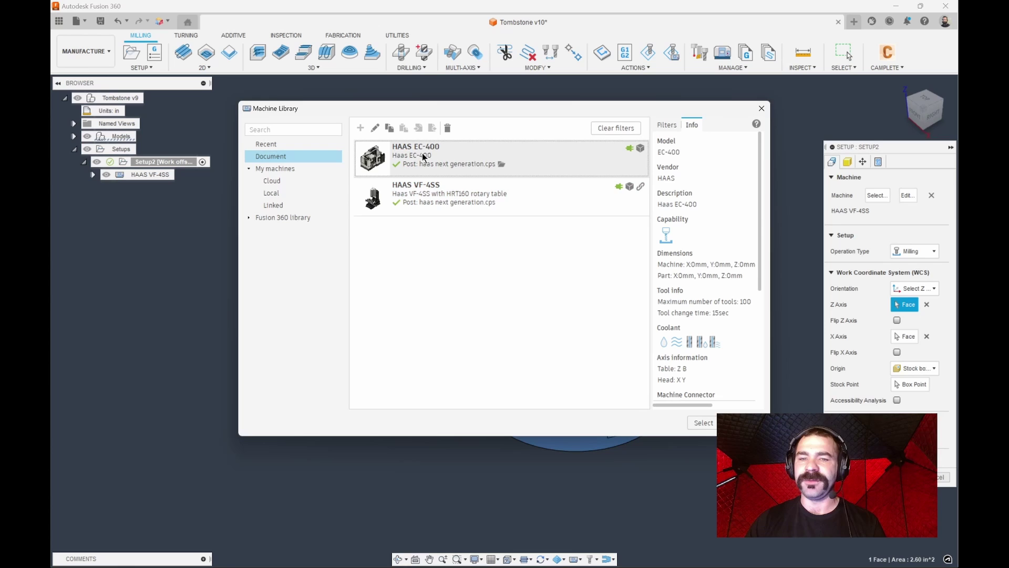
{"action": "left_click", "coordinate": [700, 422]}
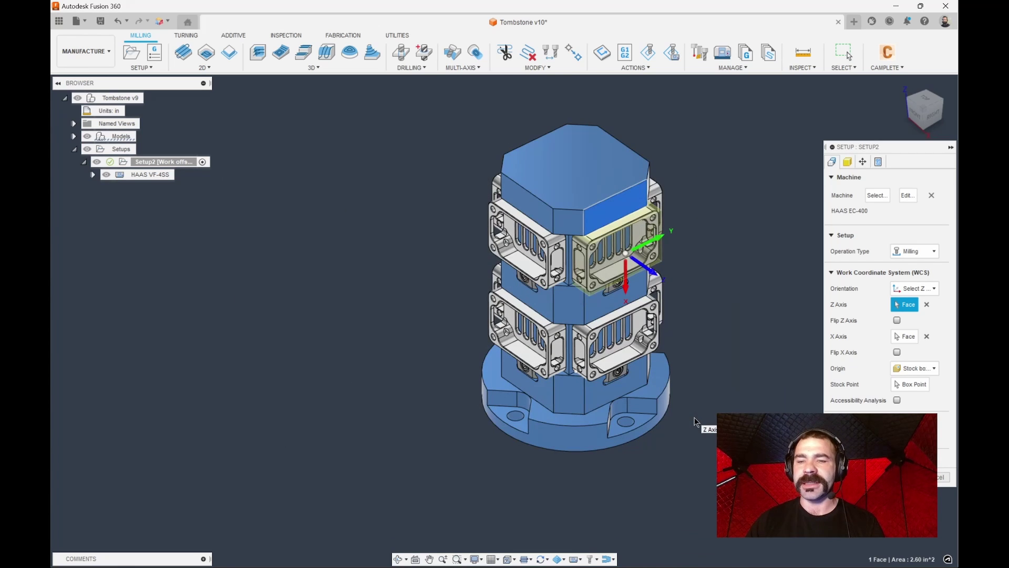
- Orient the WCS by Z axis/plane and Y axis, taking Y from the flange's cylindrical face and flipping it
{"action": "left_click", "coordinate": [899, 288]}
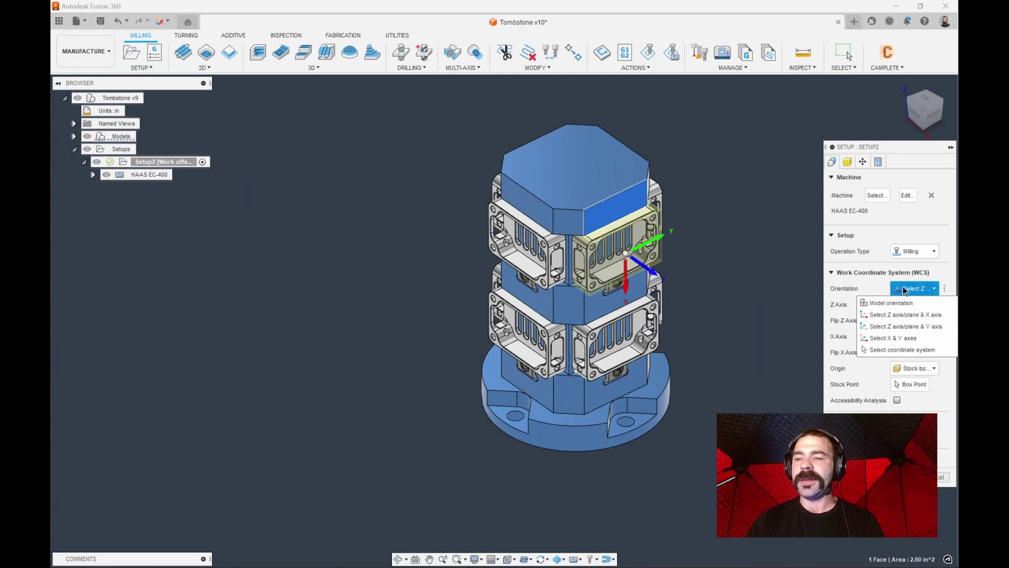
{"action": "left_click", "coordinate": [905, 315]}
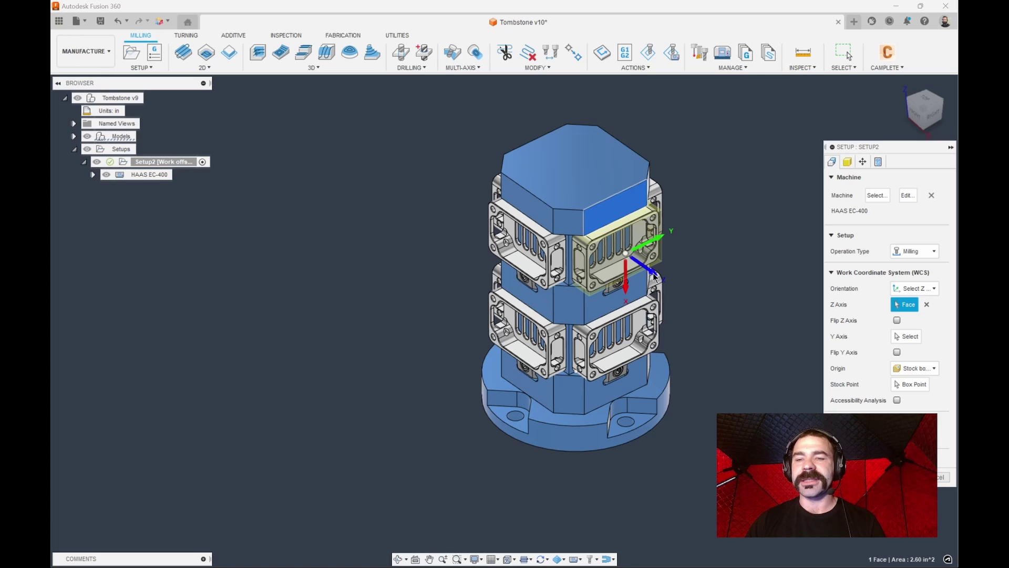
{"action": "left_click", "coordinate": [905, 337]}
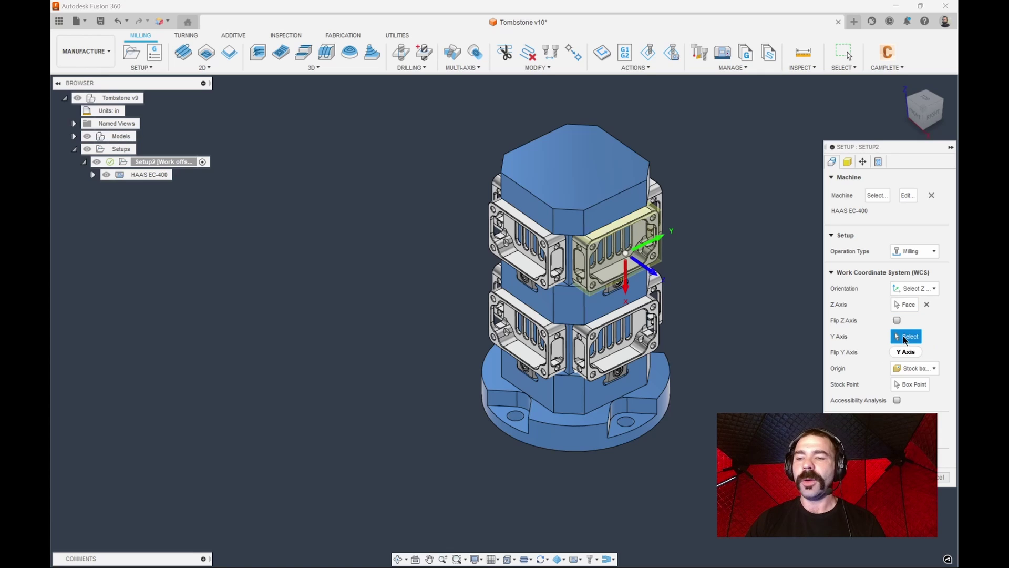
{"action": "left_click", "coordinate": [584, 440]}
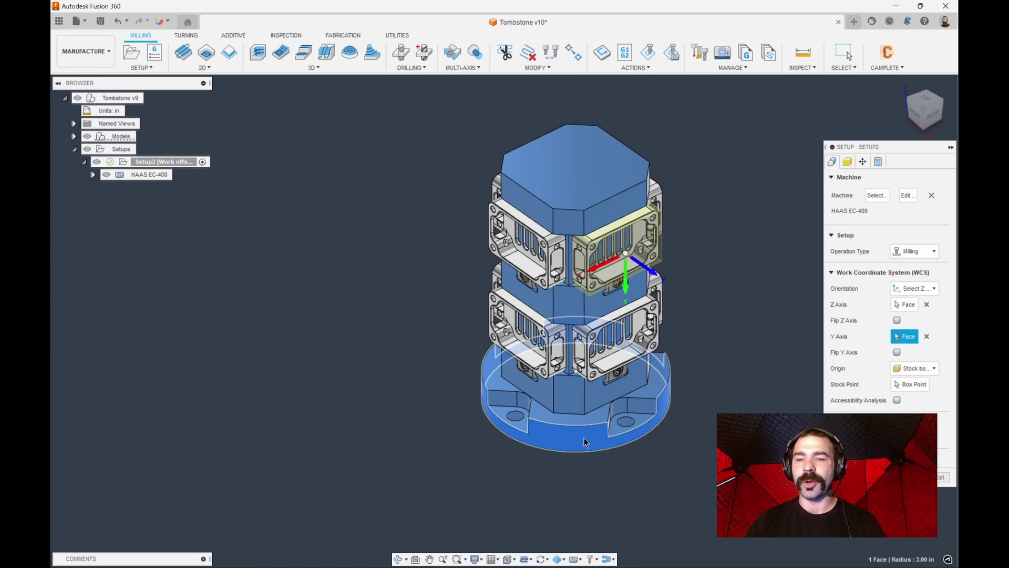
{"action": "left_click", "coordinate": [897, 353]}
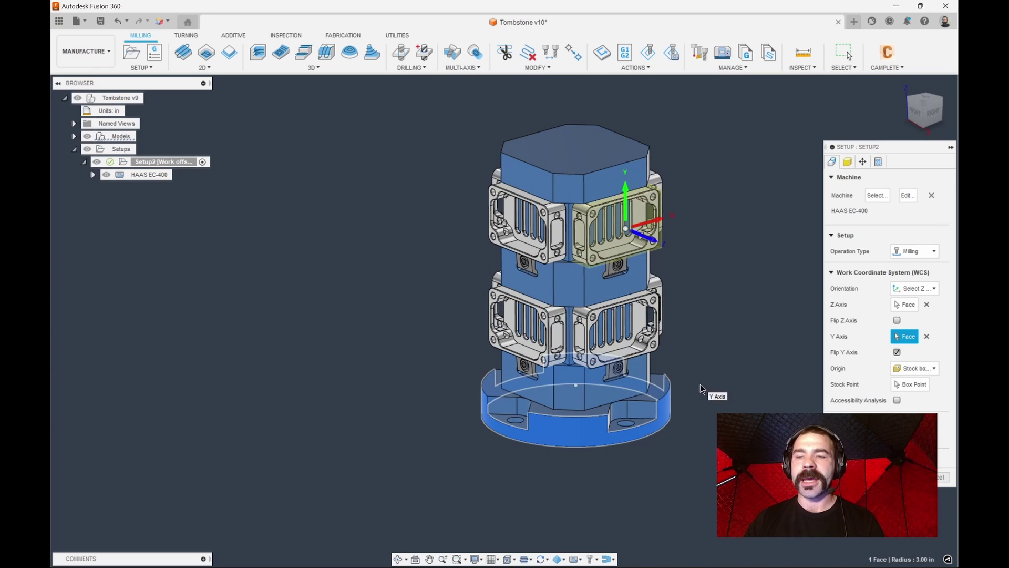
- In the setup's part position, set the part attach point to the bottom circular edge of the tombstone's flange
{"action": "middle_click_drag", "start_coordinate": [703, 369], "coordinate": [679, 304], "text": "shift"}
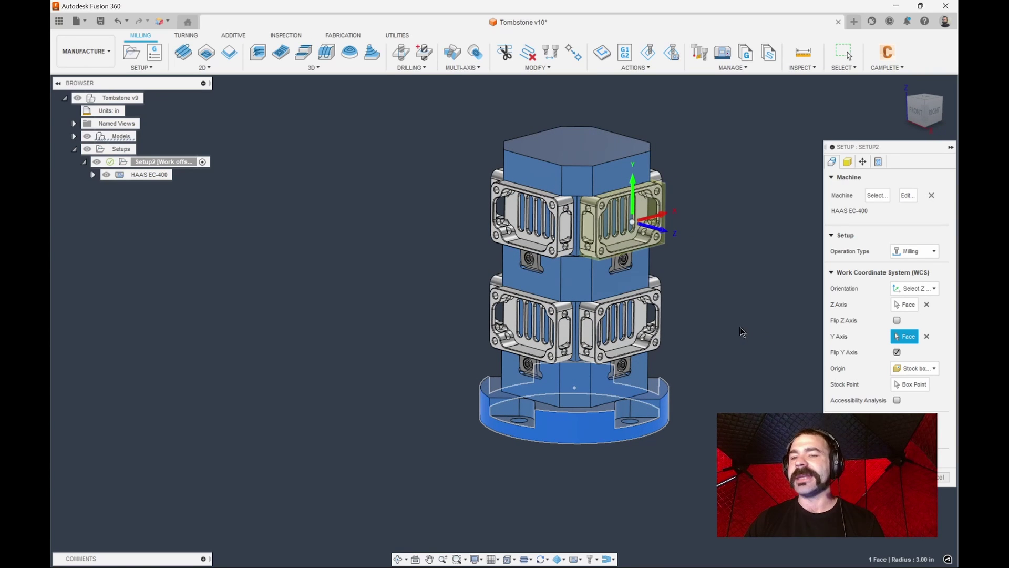
{"action": "middle_click_drag", "start_coordinate": [739, 326], "coordinate": [652, 329], "text": "shift"}
{"action": "middle_click_drag", "start_coordinate": [542, 239], "coordinate": [664, 247], "text": "shift"}
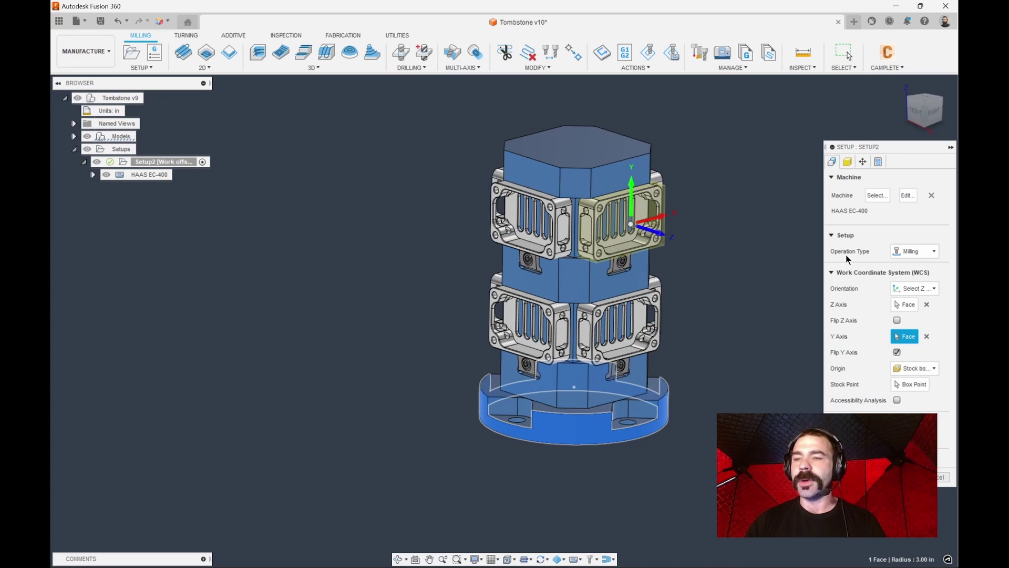
{"action": "left_click", "coordinate": [862, 161]}
{"action": "left_click", "coordinate": [649, 387]}
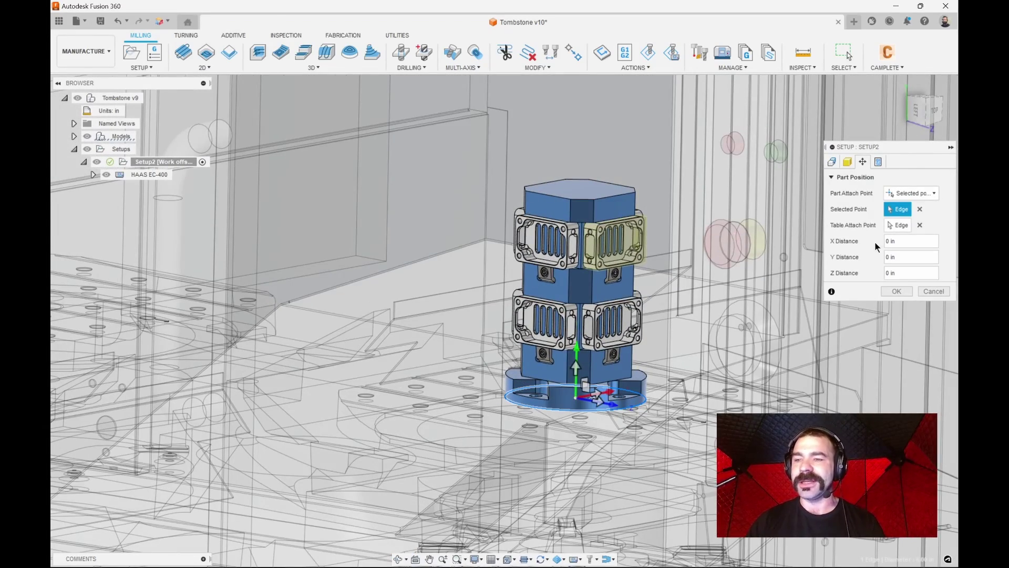
- Attach the tombstone to the table's centre hole edge, raise it with a Y Distance of 4 in, and accept the setup
{"action": "left_click", "coordinate": [906, 222]}
{"action": "scroll", "coordinate": [561, 402], "scroll_direction": "up", "scroll_amount": 2}
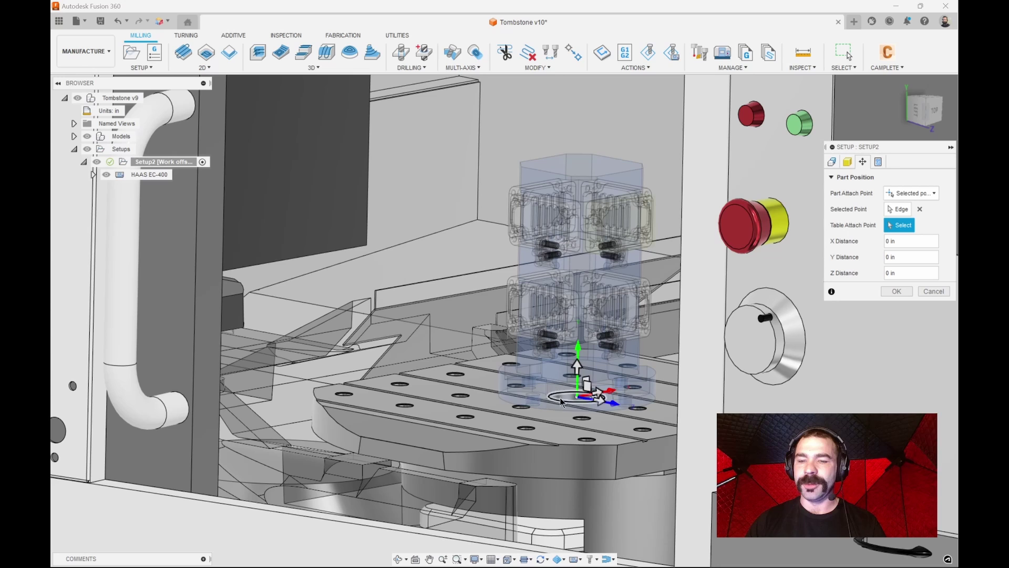
{"action": "left_click", "coordinate": [559, 396]}
{"action": "scroll", "coordinate": [562, 398], "scroll_direction": "down", "scroll_amount": 2}
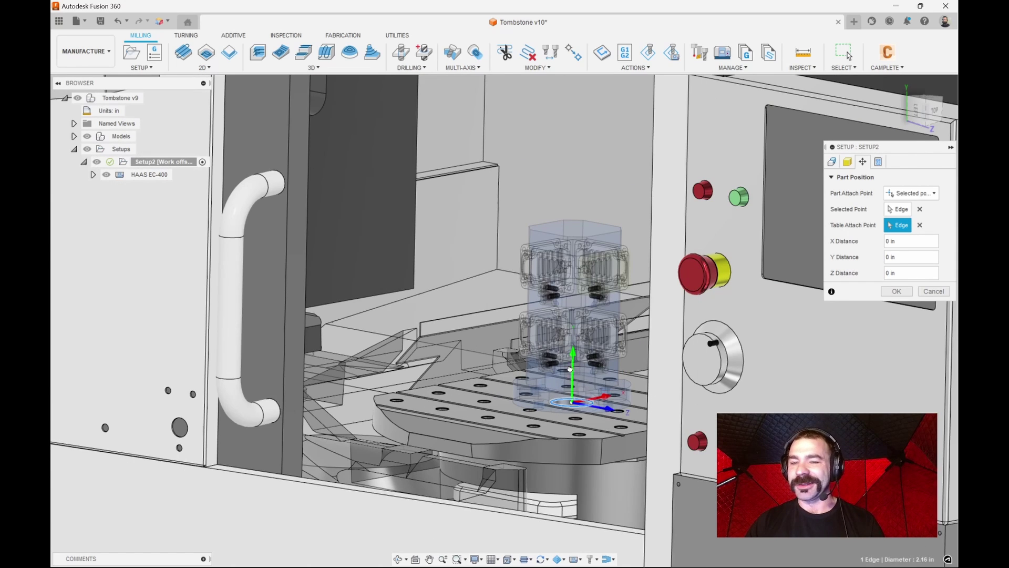
{"action": "left_click_drag", "start_coordinate": [569, 369], "coordinate": [572, 292]}
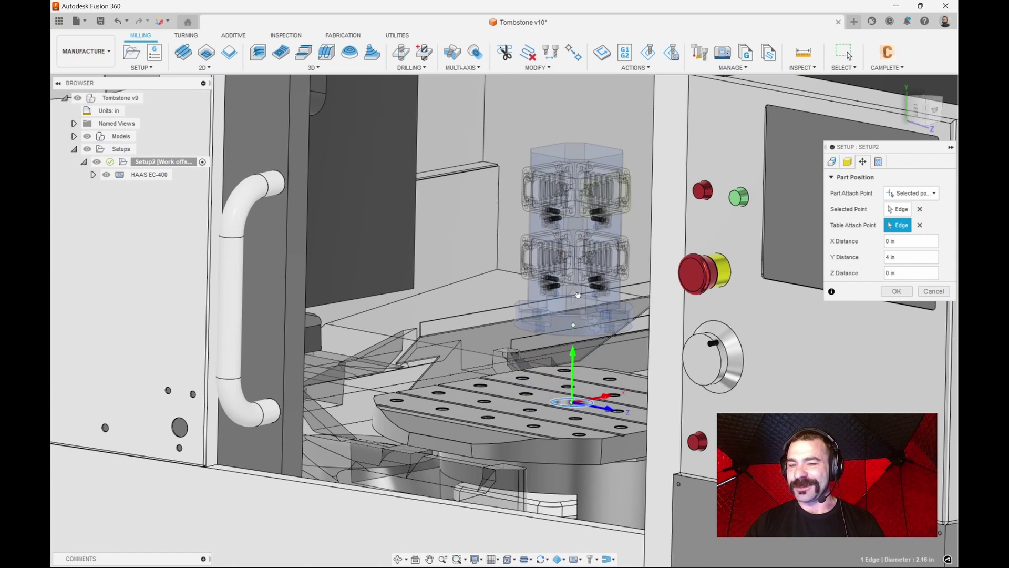
{"action": "left_click", "coordinate": [896, 292]}
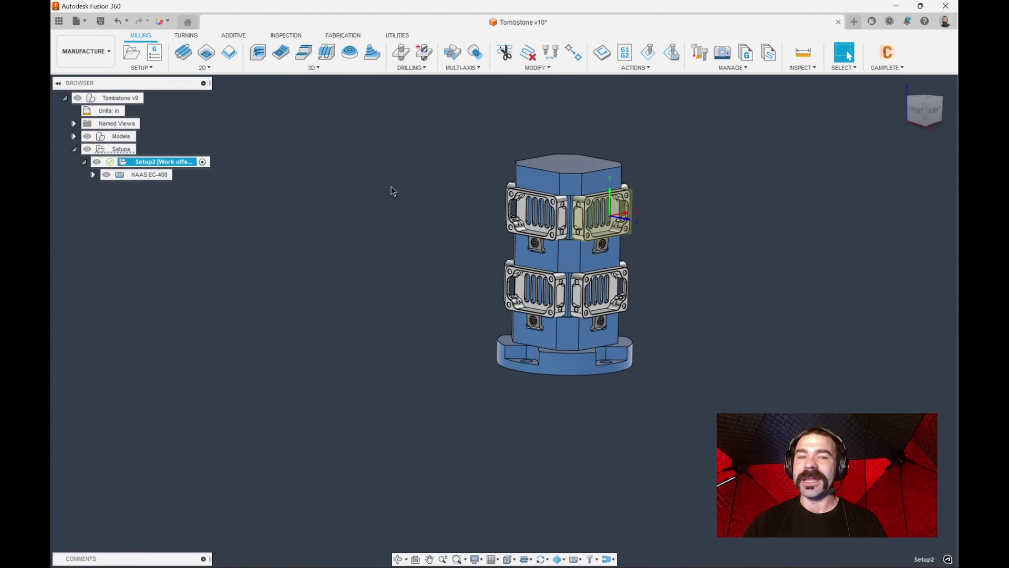
- Create a 2D Adaptive operation in the setup using tool #11, the 1/4" flat end mill
{"action": "left_click", "coordinate": [206, 52]}
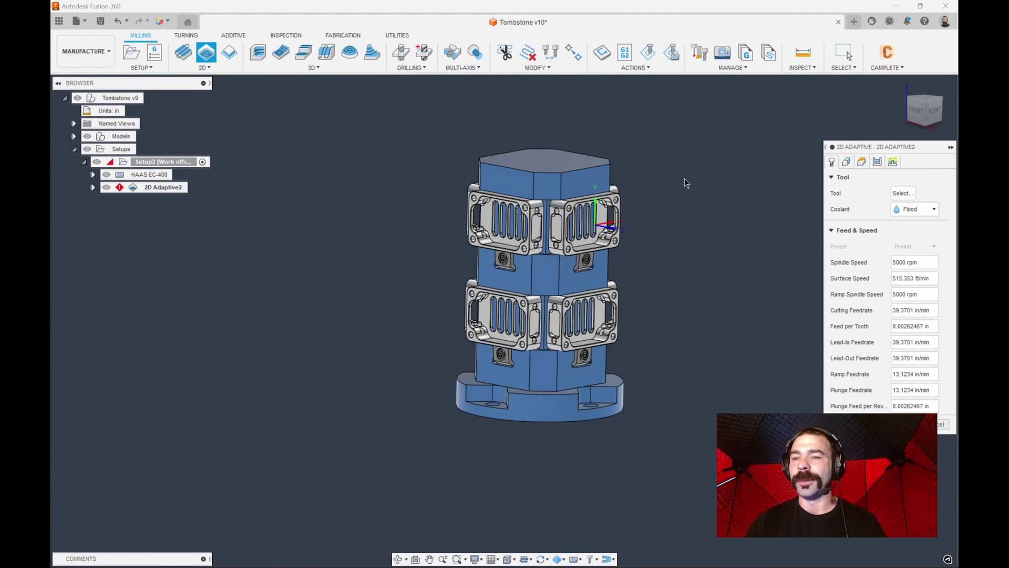
{"action": "left_click", "coordinate": [896, 194]}
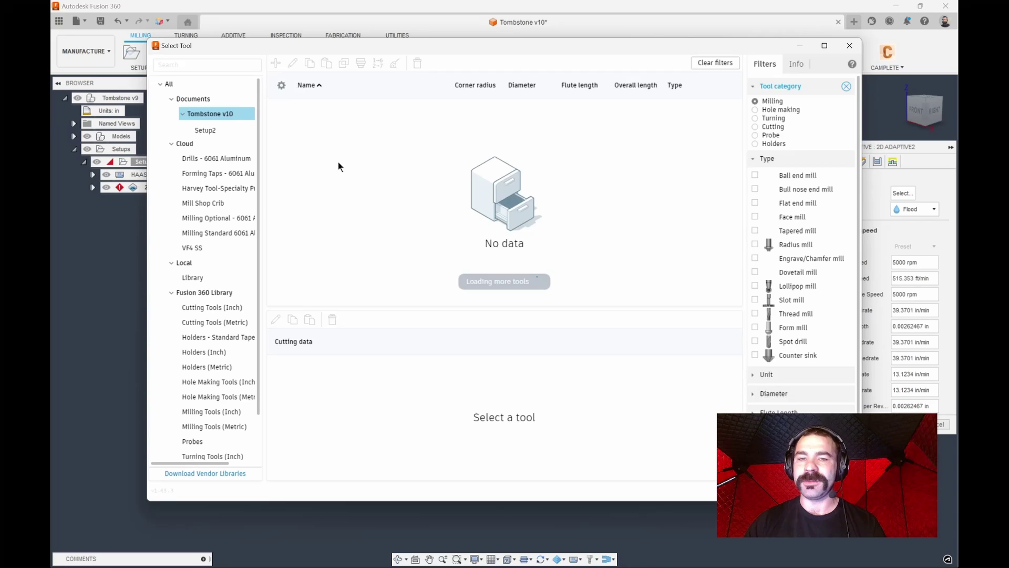
{"action": "left_click", "coordinate": [322, 122]}
{"action": "left_click", "coordinate": [792, 489]}
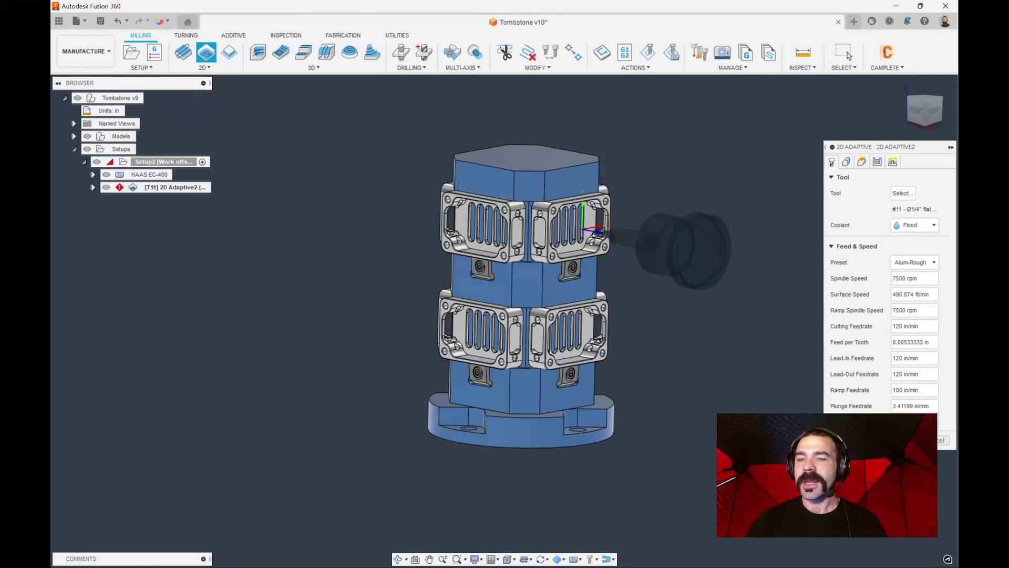
- Enable Tool Orientation by Z axis/plane and Y axis, taking Z from the upper part's side face and flipping the Y axis
{"action": "left_click", "coordinate": [846, 161]}
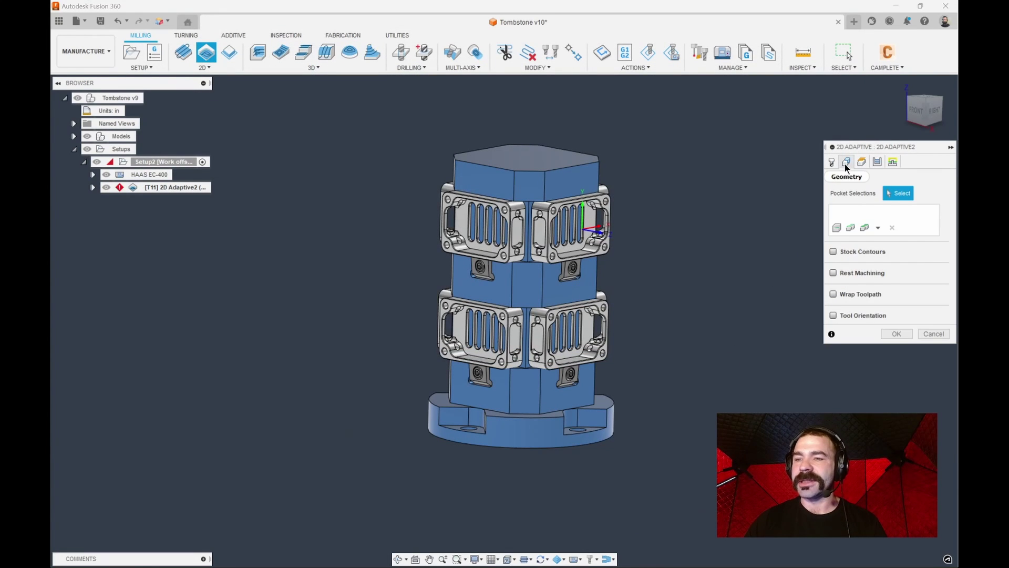
{"action": "left_click", "coordinate": [833, 315]}
{"action": "left_click", "coordinate": [917, 331]}
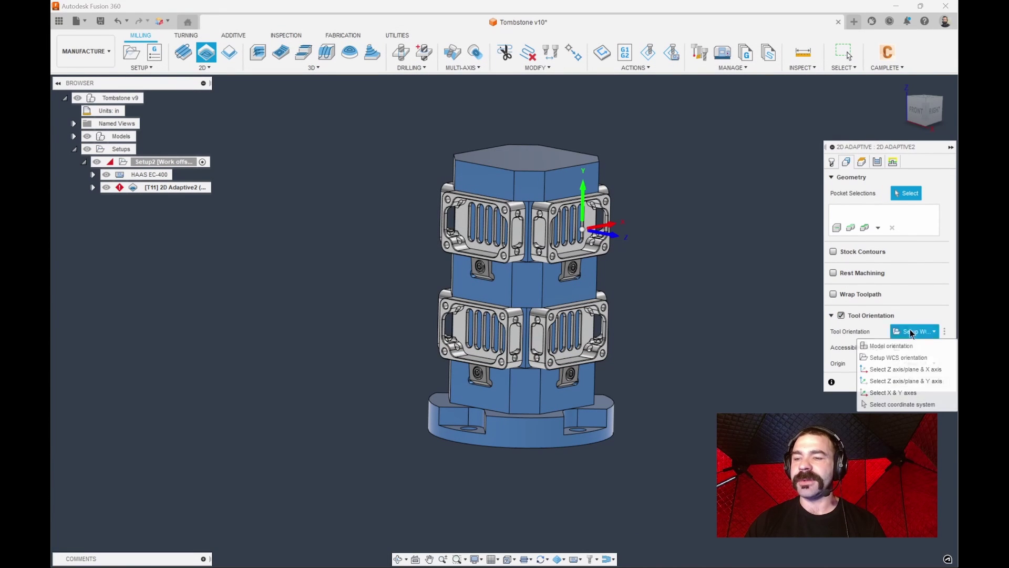
{"action": "left_click", "coordinate": [917, 381]}
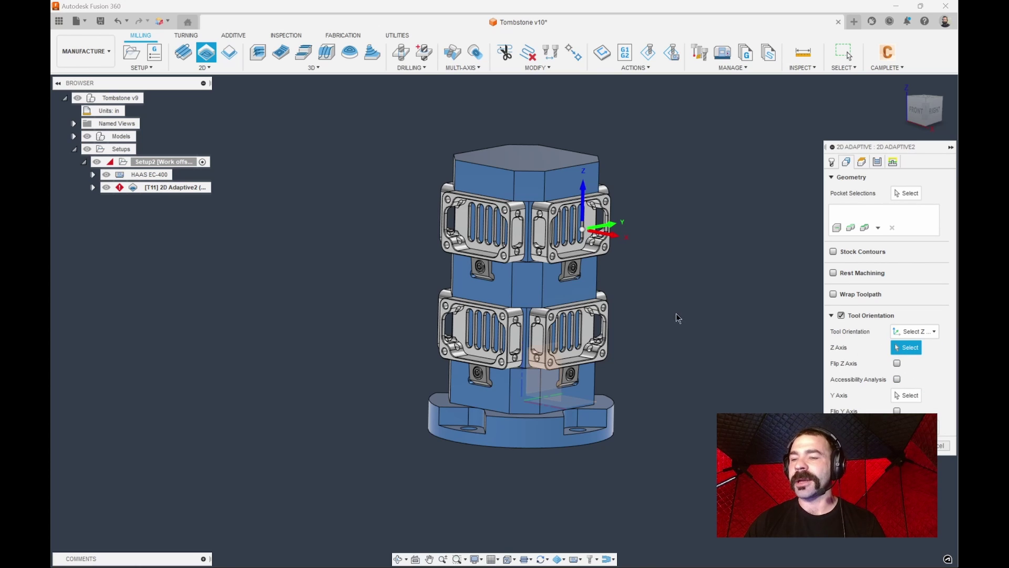
{"action": "scroll", "coordinate": [556, 152], "scroll_direction": "up", "scroll_amount": 3}
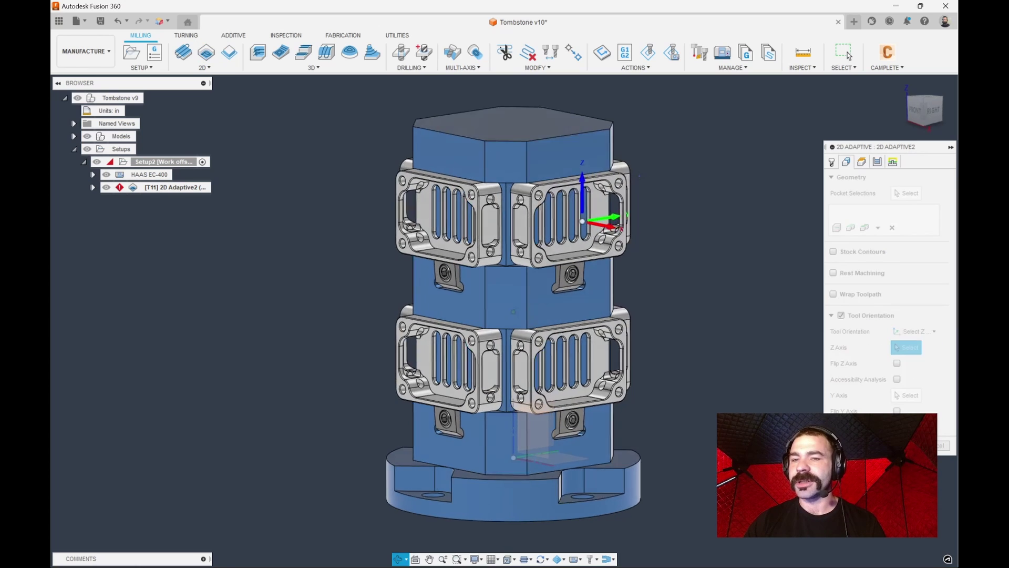
{"action": "middle_click_drag", "start_coordinate": [639, 176], "coordinate": [531, 186], "text": "shift"}
{"action": "scroll", "coordinate": [531, 187], "scroll_direction": "up", "scroll_amount": 2}
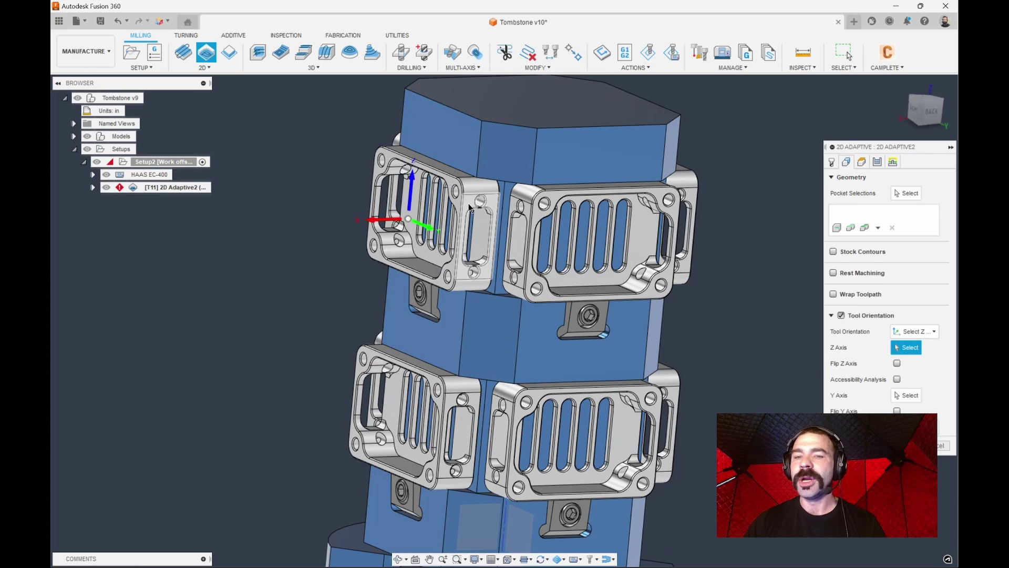
{"action": "left_click", "coordinate": [469, 208]}
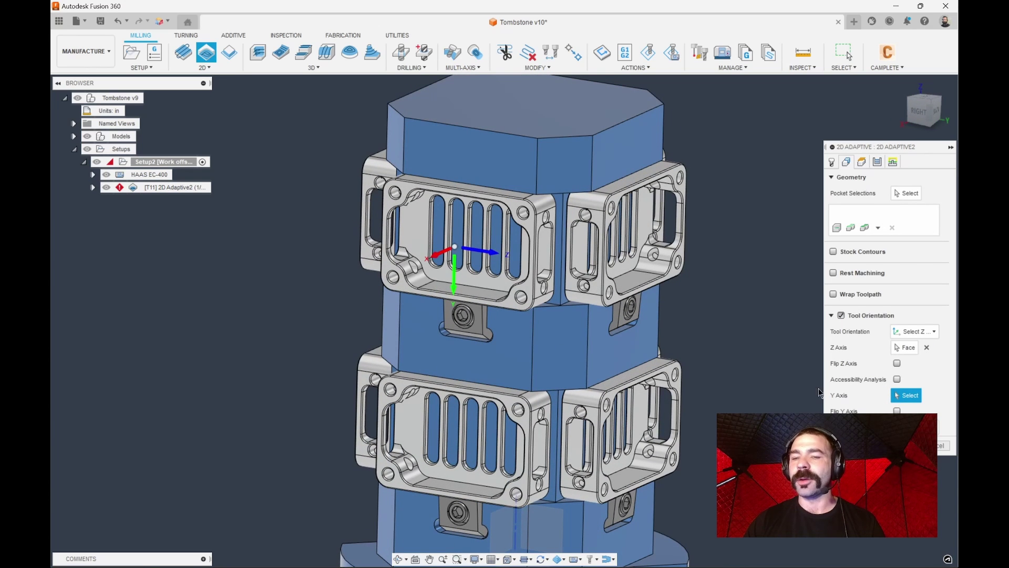
{"action": "left_click", "coordinate": [897, 410]}
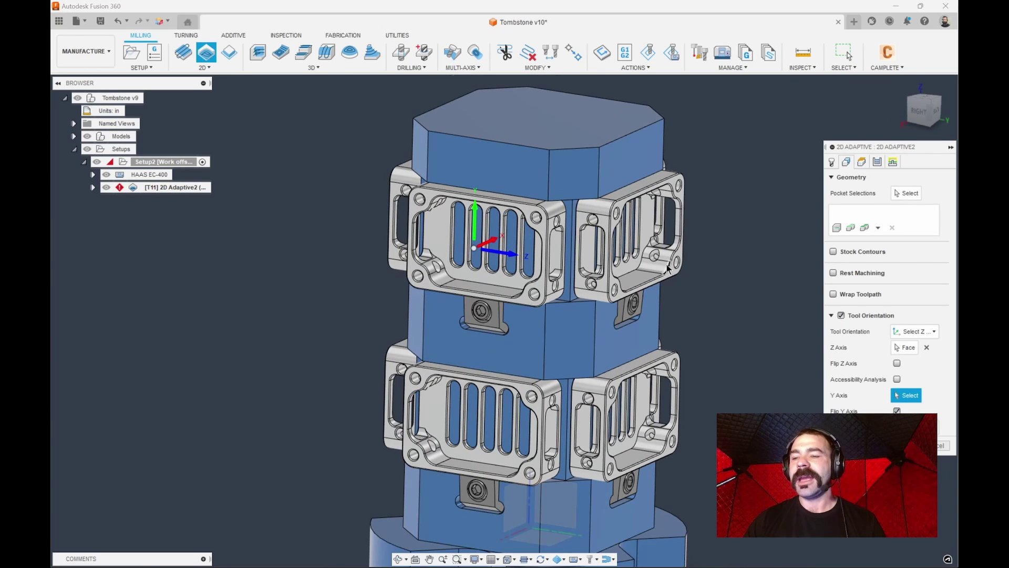
- Select the edge chain of the window in the upper part's side wall as the pocket geometry
{"action": "left_click", "coordinate": [908, 194]}
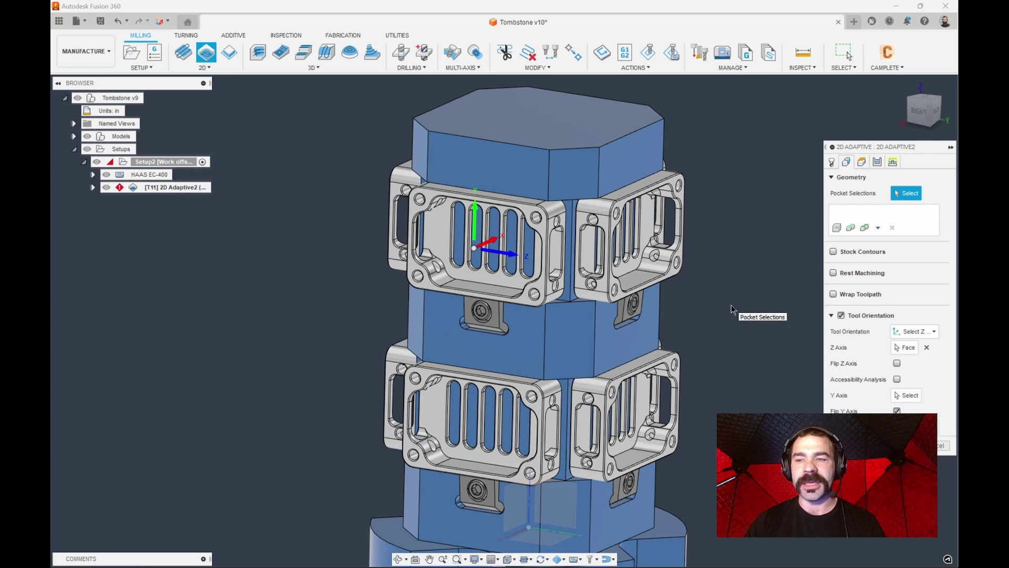
{"action": "scroll", "coordinate": [558, 233], "scroll_direction": "up", "scroll_amount": 5}
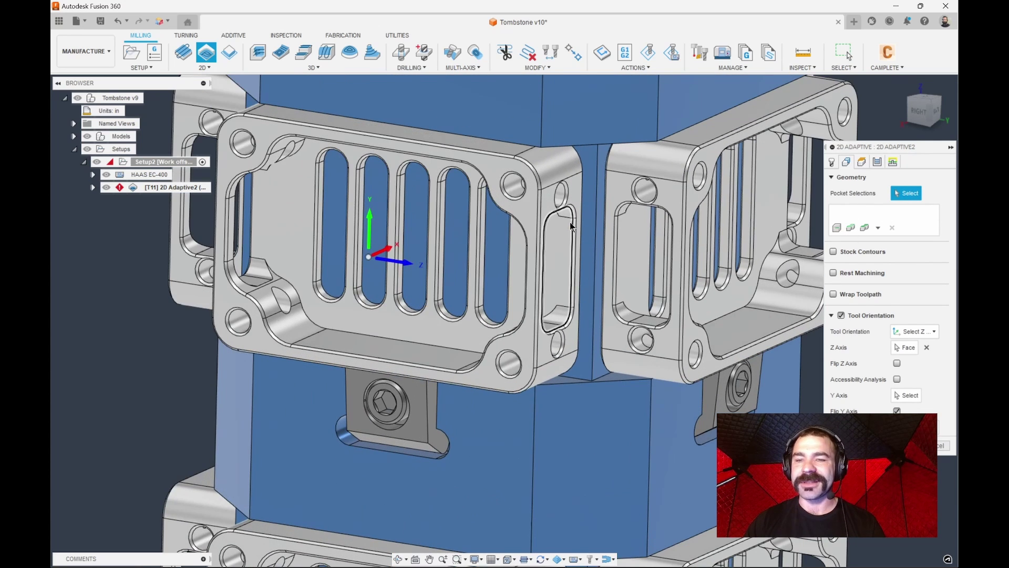
{"action": "left_click", "coordinate": [570, 221]}
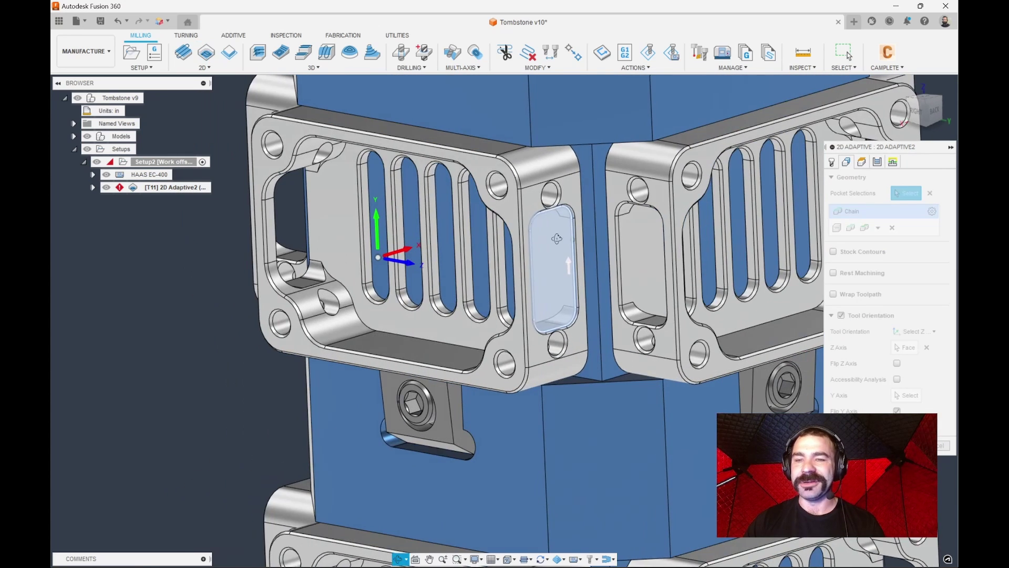
- Set the bottom height from a selected edge on the part's inner wall with a -0.05 in offset, and accept the operation
{"action": "left_click", "coordinate": [862, 161]}
{"action": "left_click", "coordinate": [896, 352]}
{"action": "left_click", "coordinate": [884, 460]}
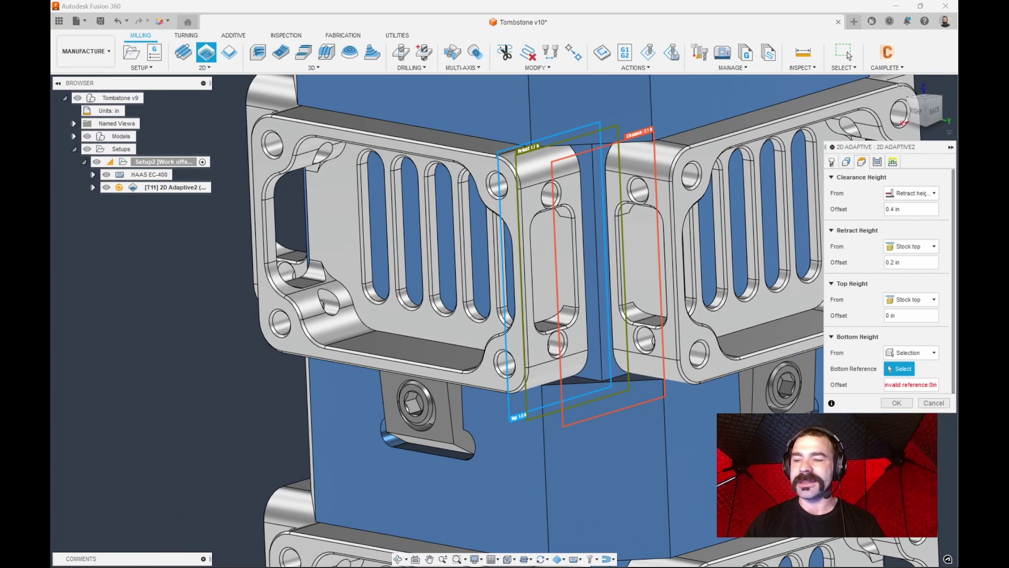
{"action": "scroll", "coordinate": [576, 266], "scroll_direction": "up", "scroll_amount": 3}
{"action": "left_click", "coordinate": [504, 373]}
{"action": "middle_click_drag", "start_coordinate": [504, 372], "coordinate": [531, 349], "text": "shift"}
{"action": "left_click_drag", "start_coordinate": [493, 332], "coordinate": [484, 333]}
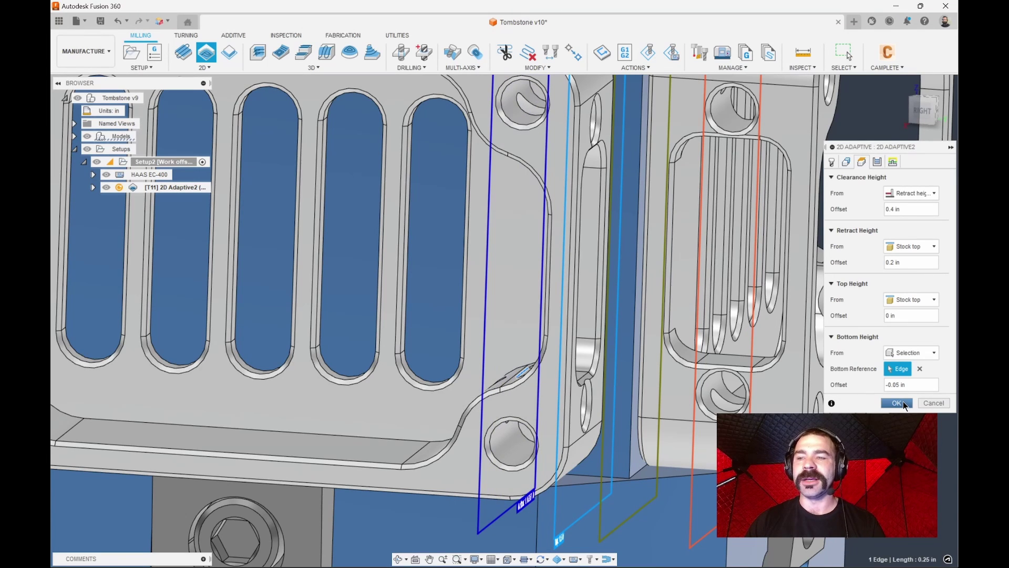
{"action": "left_click", "coordinate": [898, 402]}
- Examine the 2D Adaptive toolpath, play its machine simulation on the HAAS EC-400, check the position information and exit
{"action": "scroll", "coordinate": [728, 314], "scroll_direction": "down", "scroll_amount": 5}
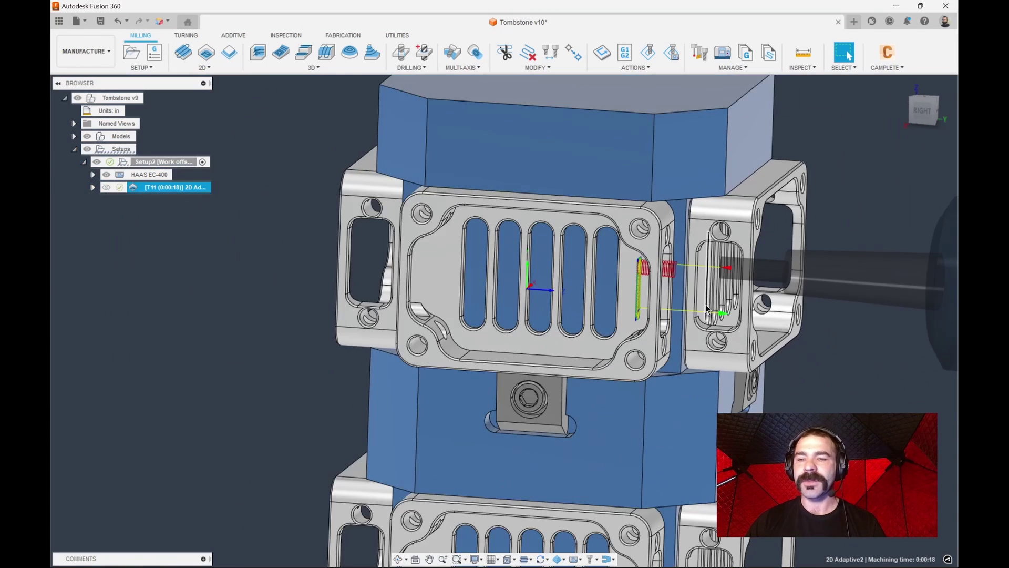
{"action": "middle_click_drag", "start_coordinate": [729, 314], "coordinate": [702, 313], "text": "shift"}
{"action": "scroll", "coordinate": [401, 330], "scroll_direction": "down", "scroll_amount": 3}
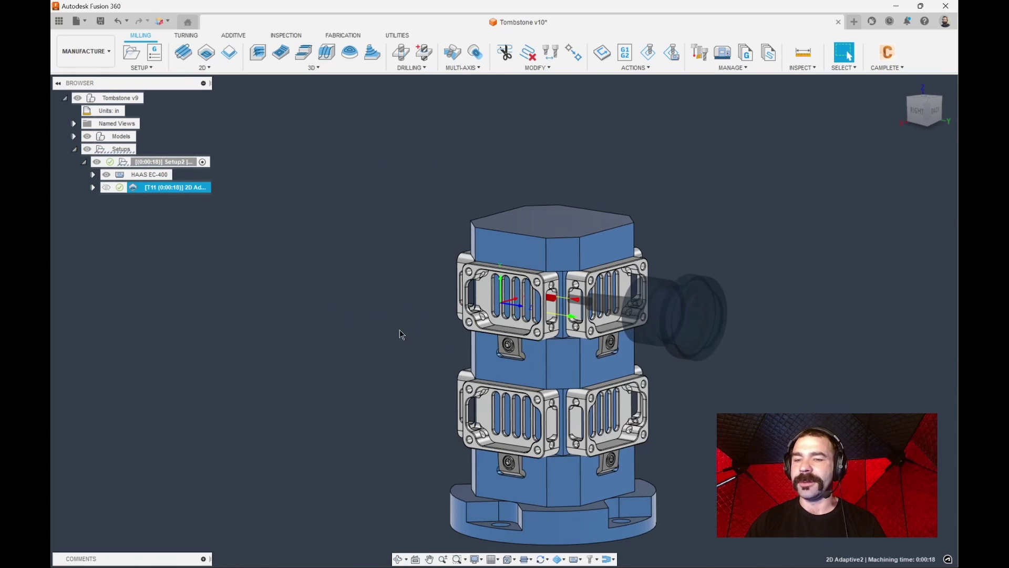
{"action": "middle_click_drag", "start_coordinate": [562, 315], "coordinate": [573, 319], "text": "shift"}
{"action": "scroll", "coordinate": [573, 320], "scroll_direction": "up", "scroll_amount": 3}
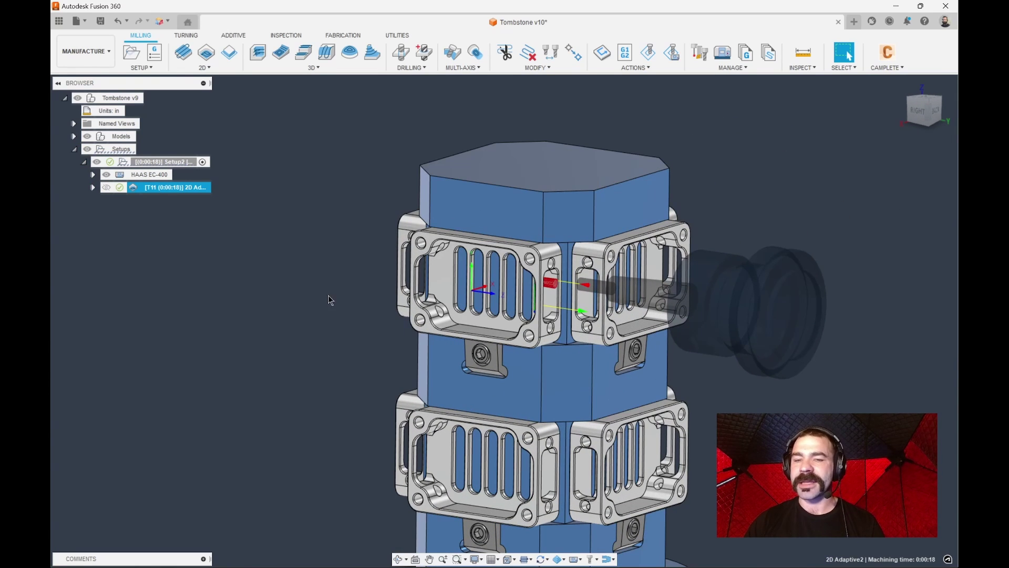
{"action": "key", "text": "Escape"}
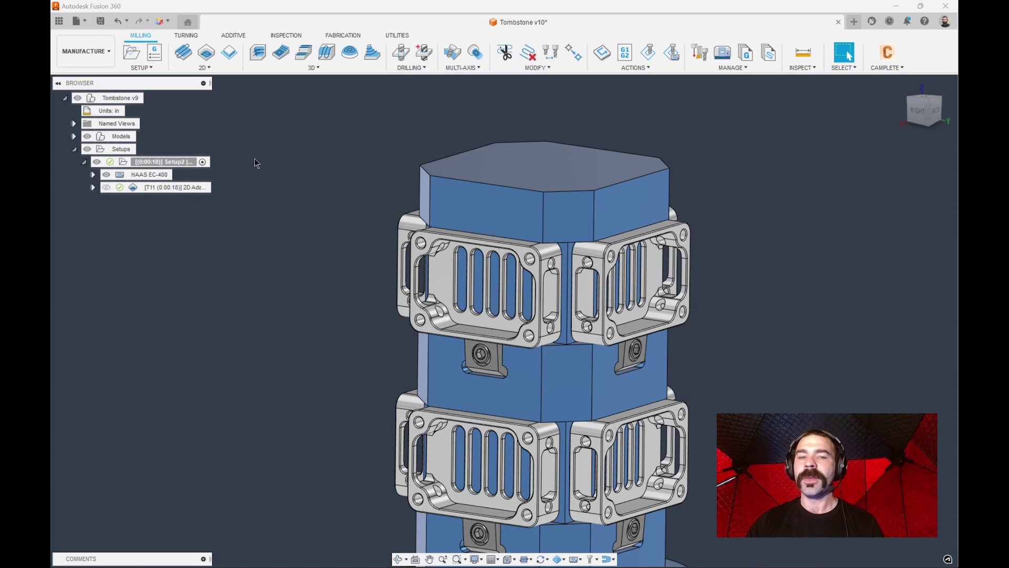
{"action": "left_click", "coordinate": [671, 53]}
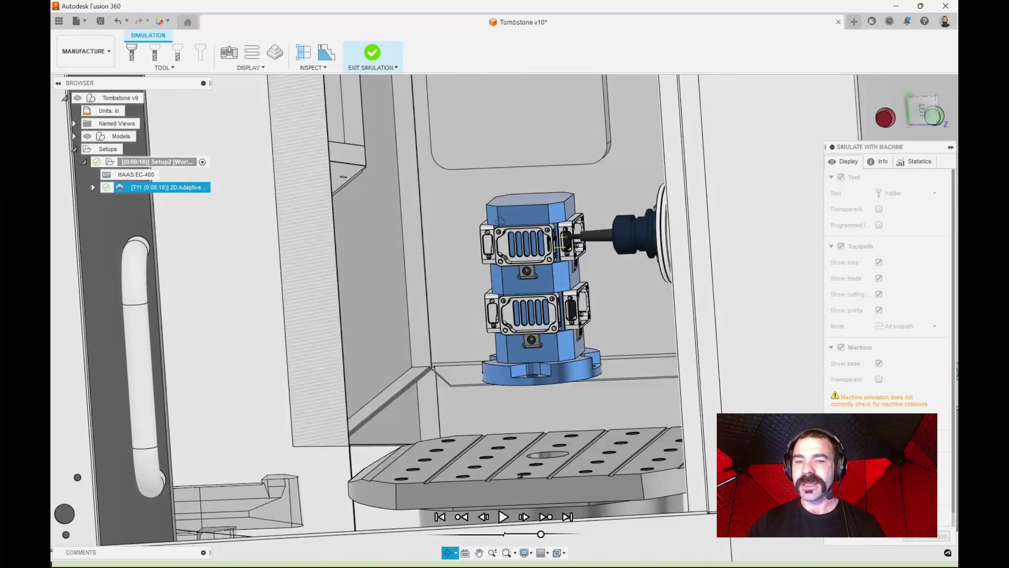
{"action": "scroll", "coordinate": [525, 259], "scroll_direction": "up", "scroll_amount": 2}
{"action": "key", "text": "space"}
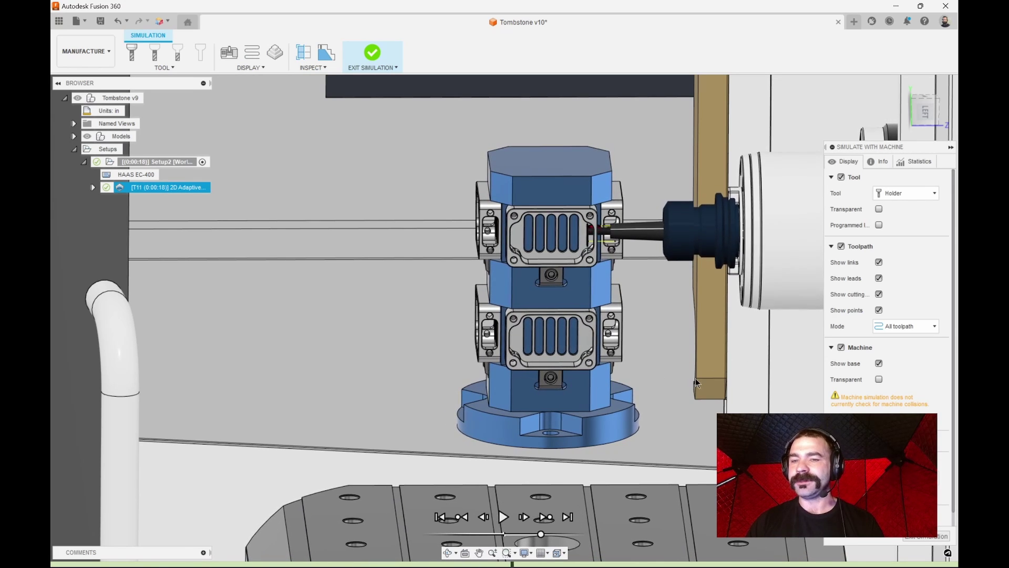
{"action": "left_click", "coordinate": [881, 166]}
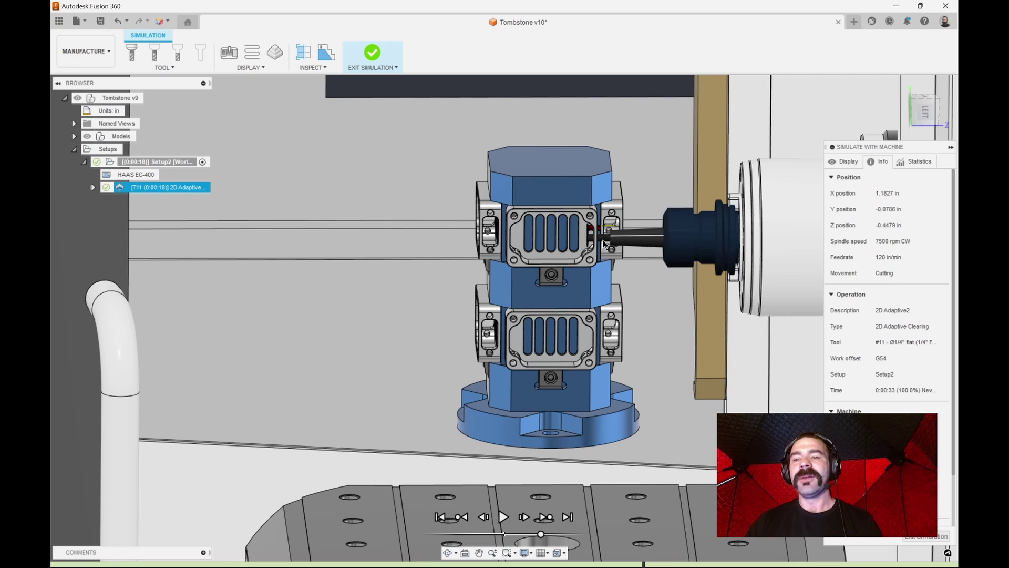
{"action": "left_click", "coordinate": [915, 537]}
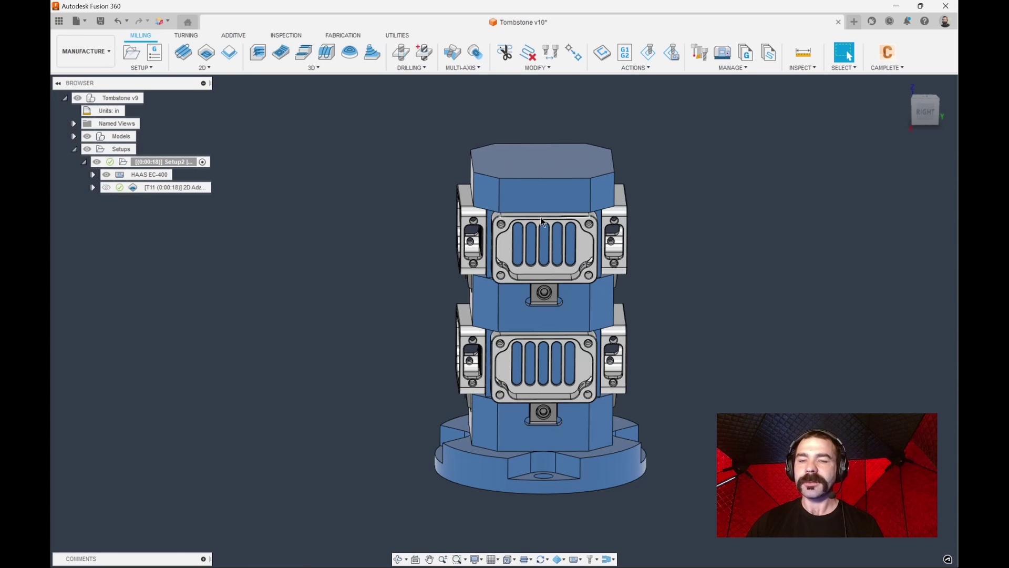
- Set Setup2's WCS origin to a selected point, using the bottom circular edge of the tombstone base, and accept the setup
{"action": "left_click", "coordinate": [148, 162]}
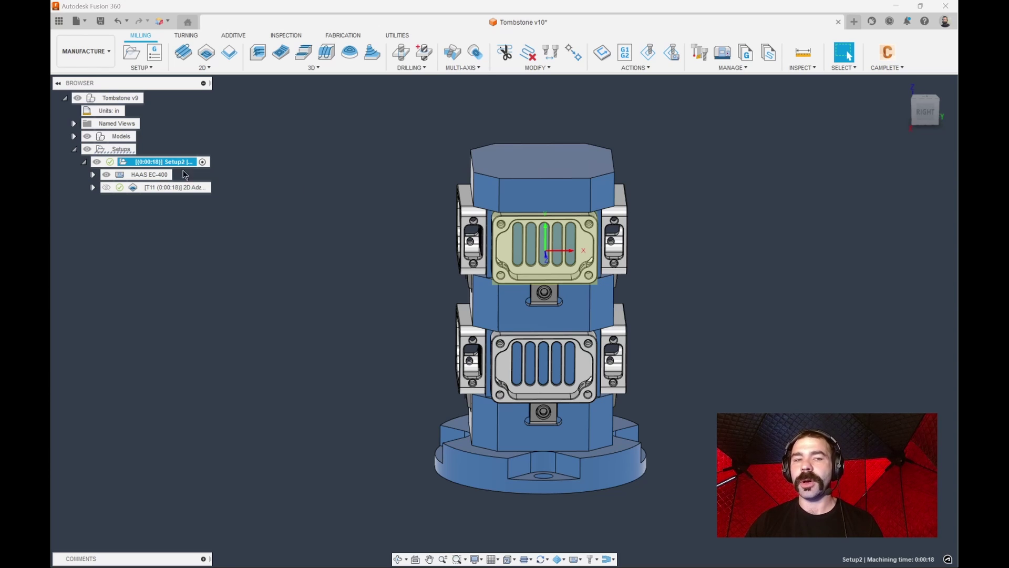
{"action": "right_click", "coordinate": [128, 161]}
{"action": "left_click", "coordinate": [124, 162]}
{"action": "left_click", "coordinate": [145, 165]}
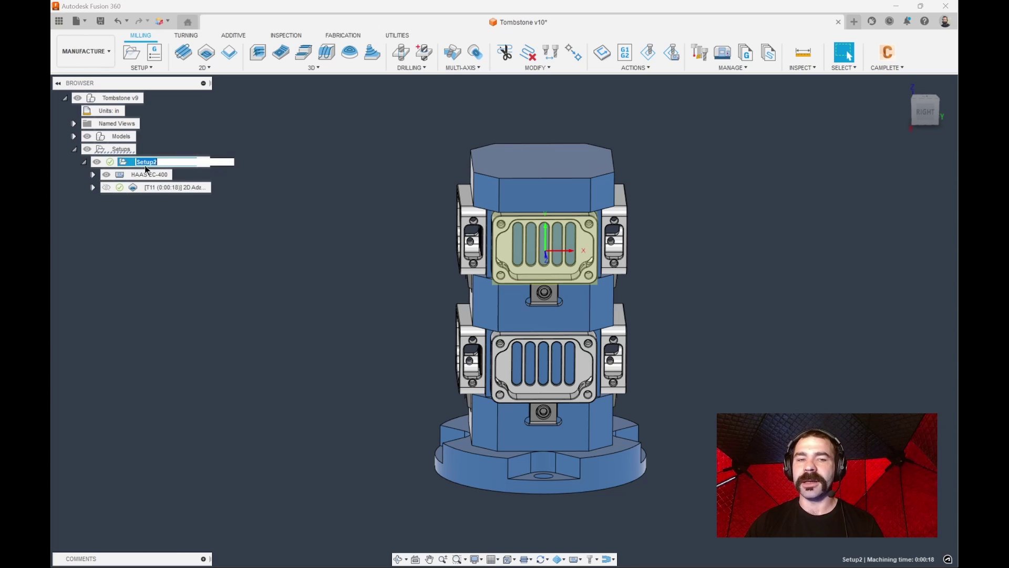
{"action": "double_click", "coordinate": [127, 163]}
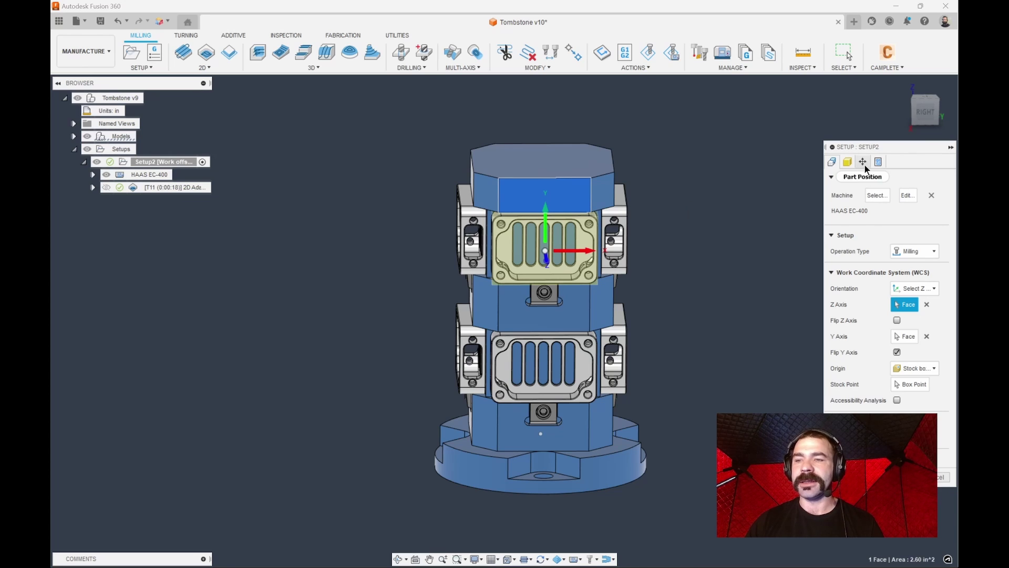
{"action": "left_click", "coordinate": [920, 368]}
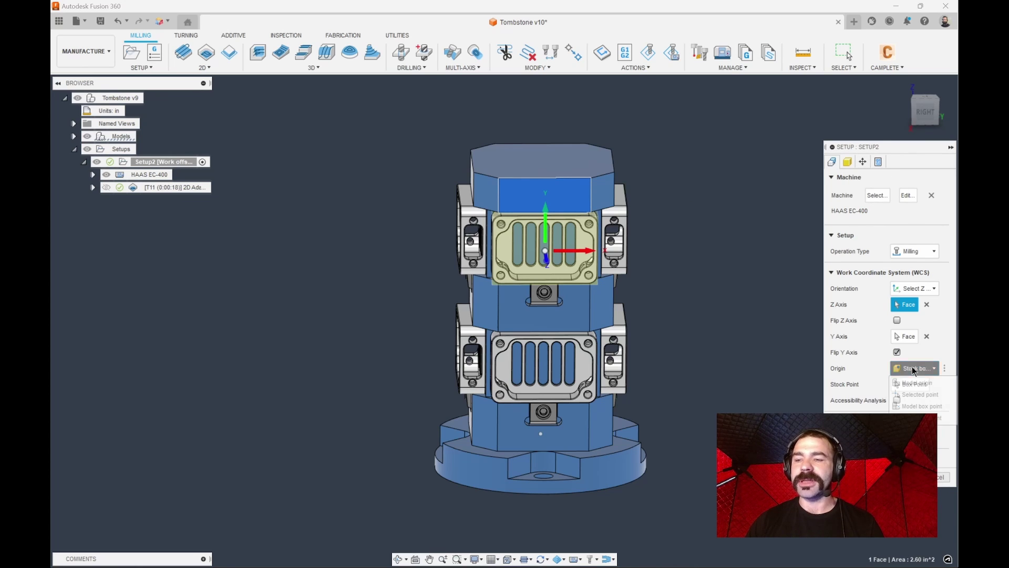
{"action": "left_click", "coordinate": [923, 395]}
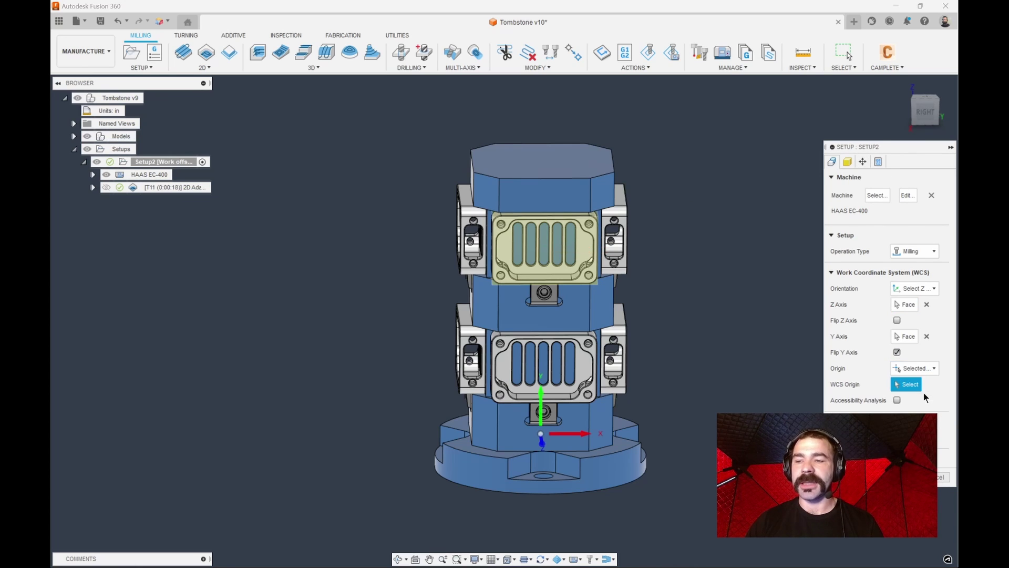
{"action": "left_click", "coordinate": [619, 486]}
{"action": "middle_click_drag", "start_coordinate": [698, 478], "coordinate": [725, 471], "text": "shift"}
{"action": "left_click", "coordinate": [901, 476]}
{"action": "scroll", "coordinate": [461, 352], "scroll_direction": "down", "scroll_amount": 2}
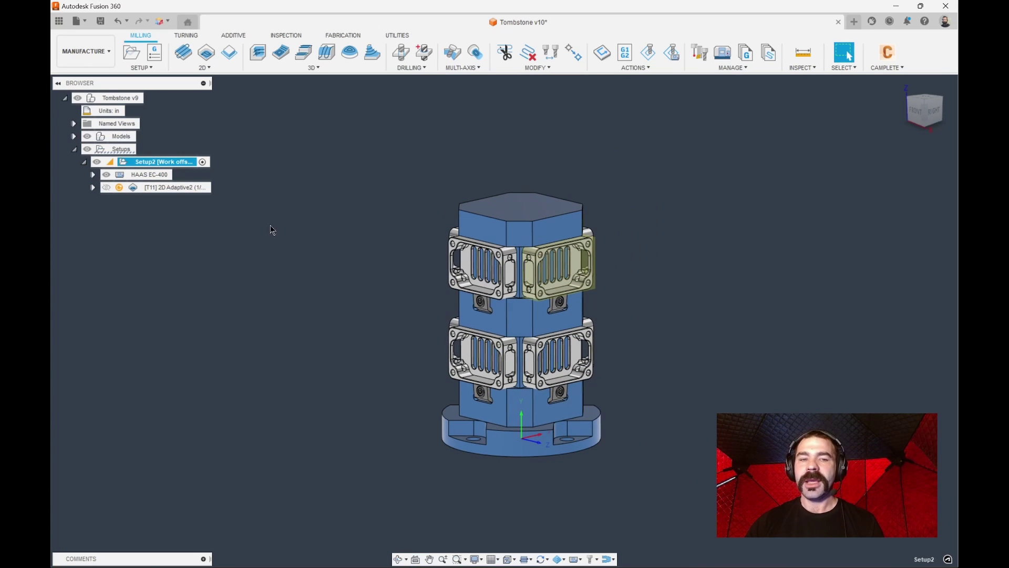
- Regenerate the 2D Adaptive toolpath, open its machine simulation on the HAAS EC-400, examine the position information and exit
{"action": "left_click", "coordinate": [135, 190]}
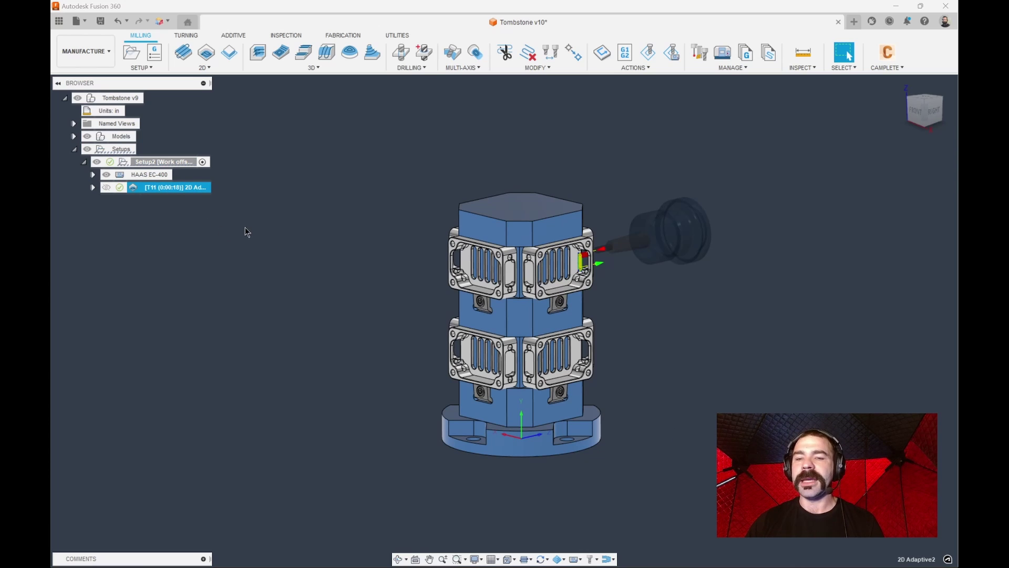
{"action": "right_click", "coordinate": [136, 189]}
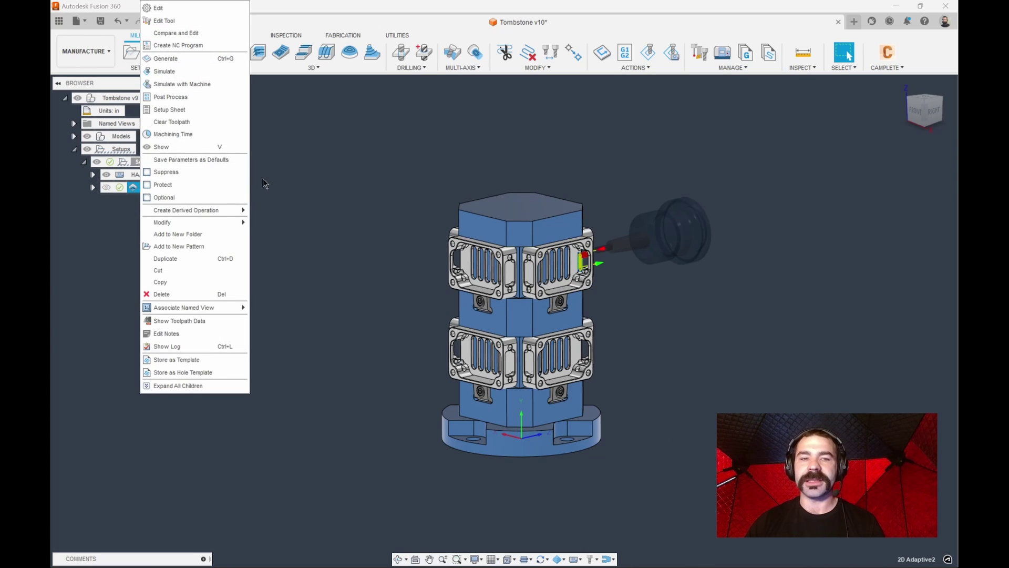
{"action": "left_click", "coordinate": [200, 84]}
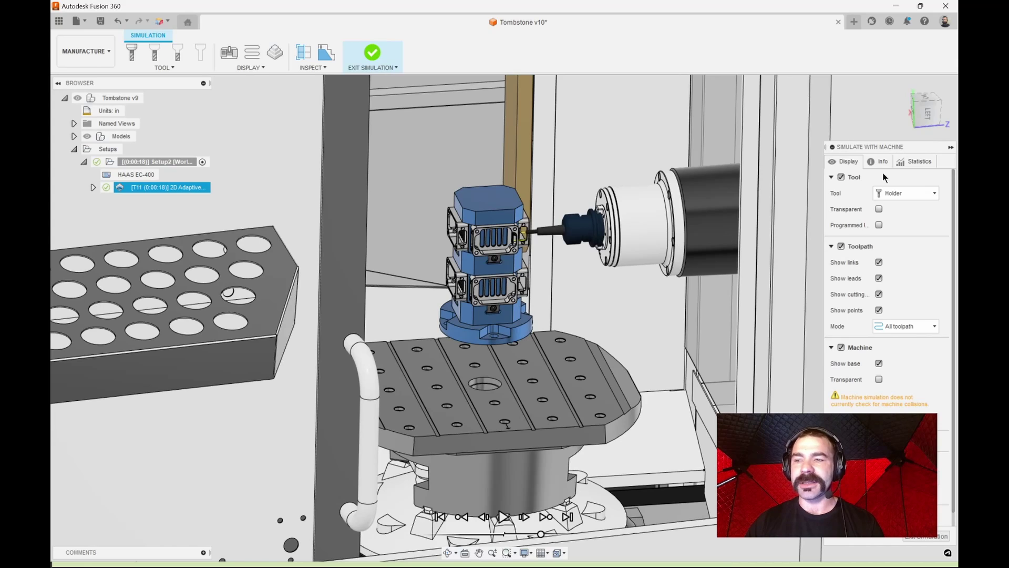
{"action": "left_click", "coordinate": [879, 161]}
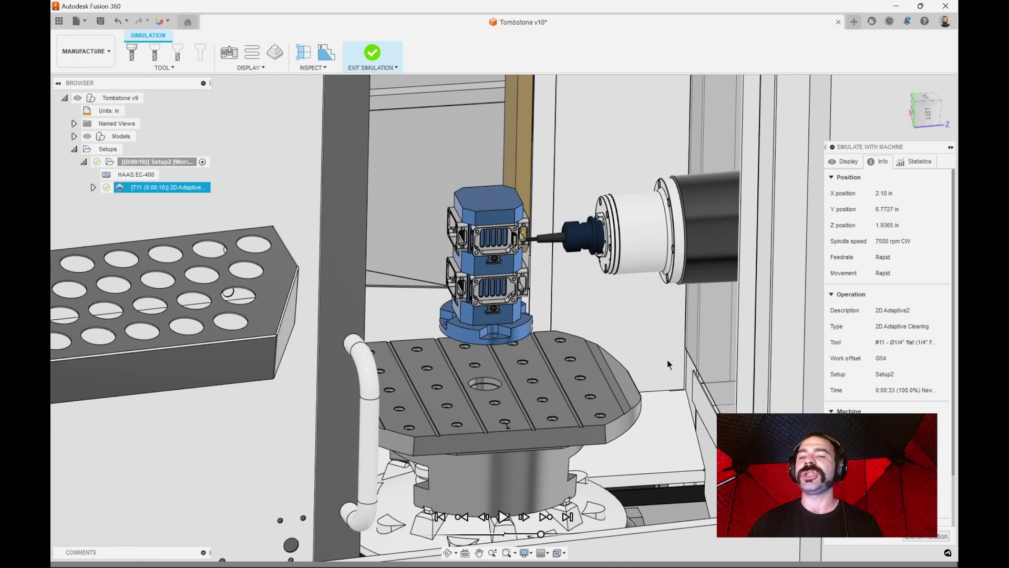
{"action": "left_click", "coordinate": [924, 542]}
{"action": "scroll", "coordinate": [683, 339], "scroll_direction": "down", "scroll_amount": 2}
{"action": "scroll", "coordinate": [610, 278], "scroll_direction": "up", "scroll_amount": 3}
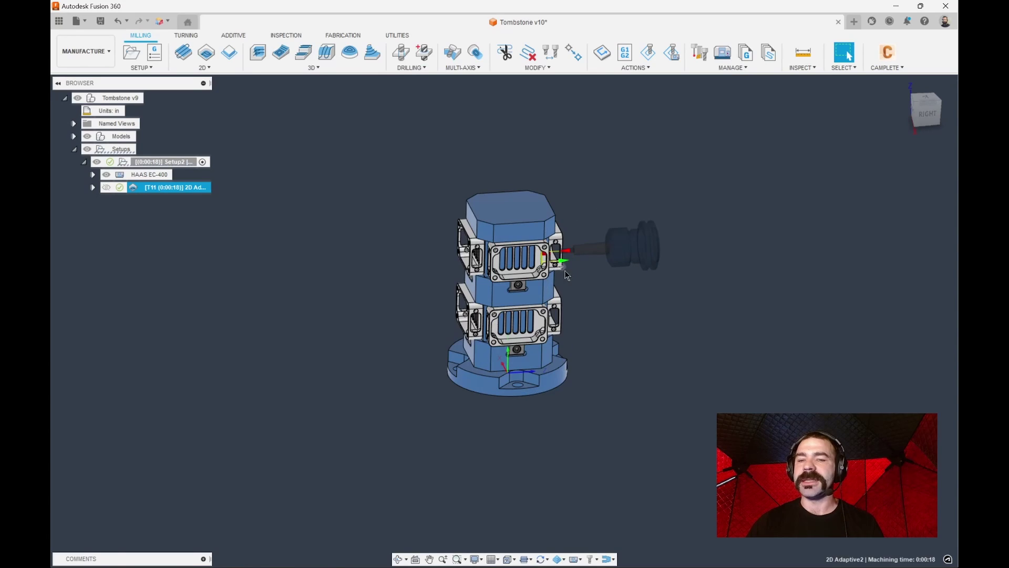
{"action": "middle_click_drag", "start_coordinate": [563, 268], "coordinate": [633, 284], "text": "shift"}
{"action": "scroll", "coordinate": [610, 287], "scroll_direction": "up", "scroll_amount": 3}
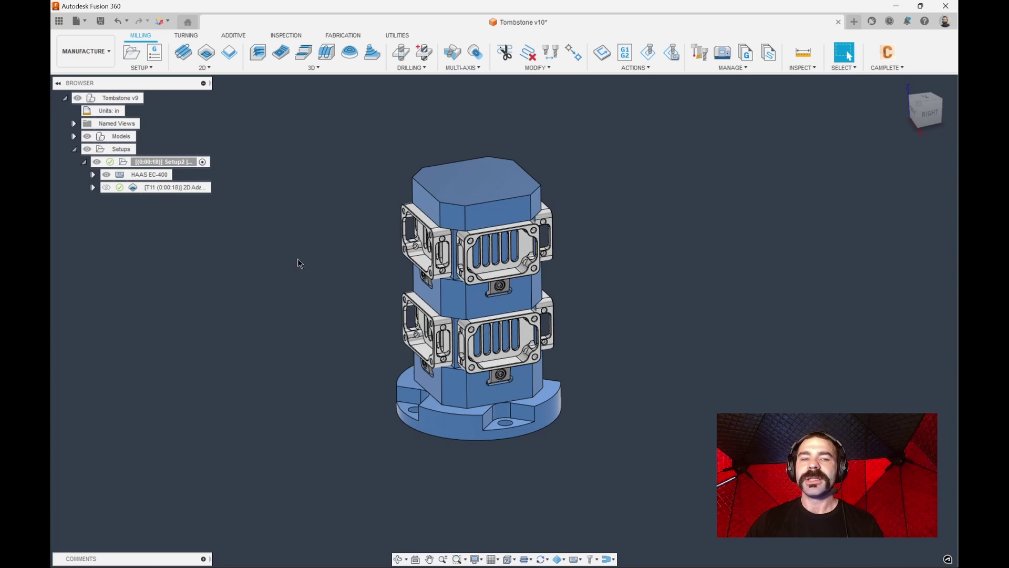
- Edit the 2D Adaptive to disable Tool Orientation and replace its pocket chain with the inner rim of the upper part's front opening
{"action": "right_click", "coordinate": [141, 193]}
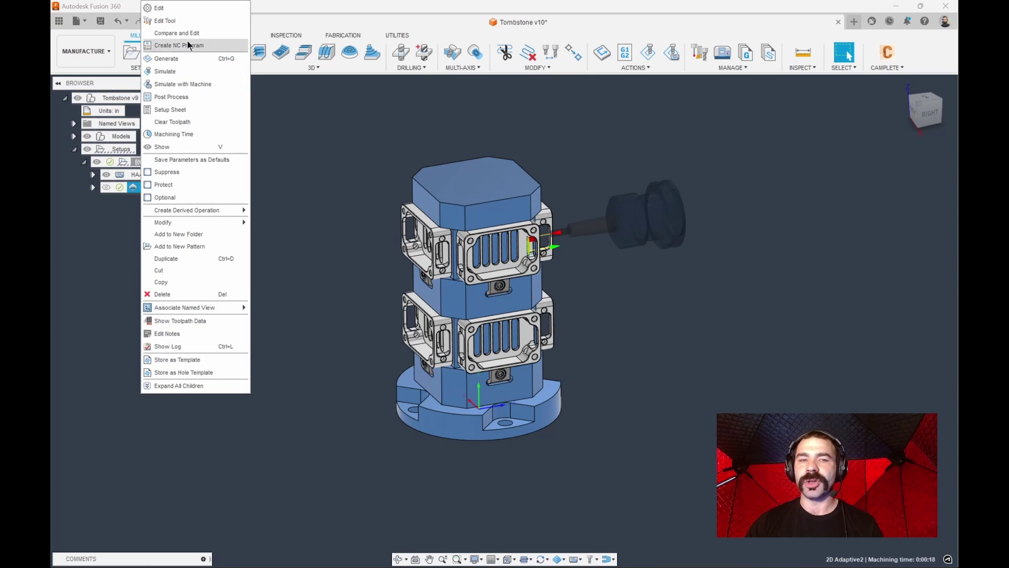
{"action": "left_click", "coordinate": [153, 9]}
{"action": "left_click", "coordinate": [846, 163]}
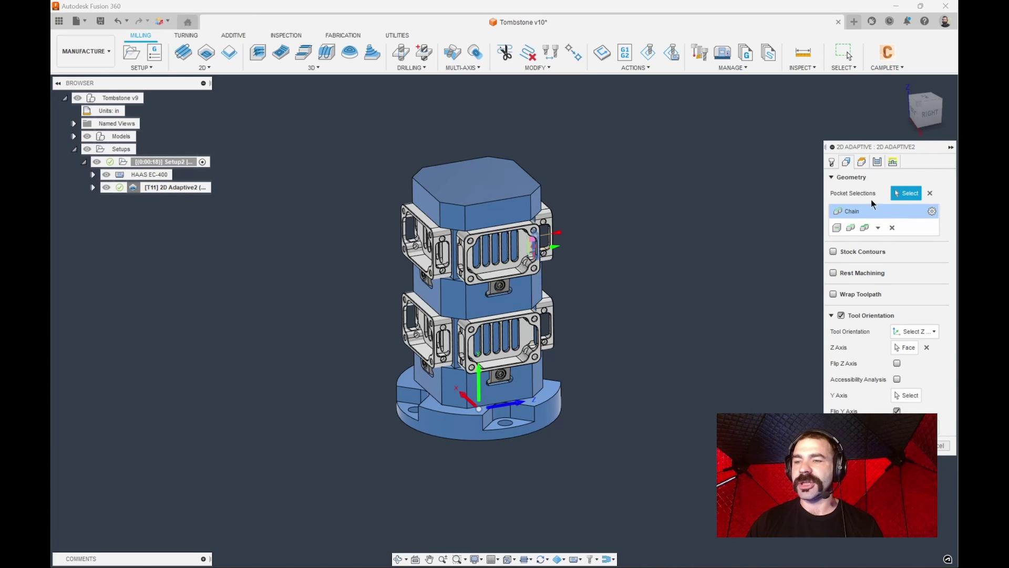
{"action": "left_click", "coordinate": [842, 315]}
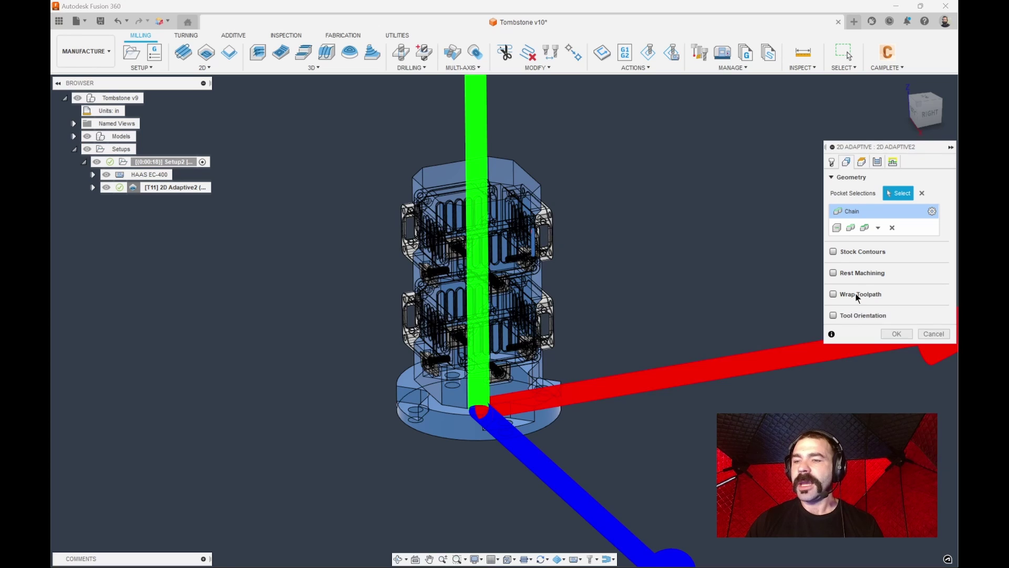
{"action": "left_click", "coordinate": [894, 228]}
{"action": "scroll", "coordinate": [544, 269], "scroll_direction": "up", "scroll_amount": 10}
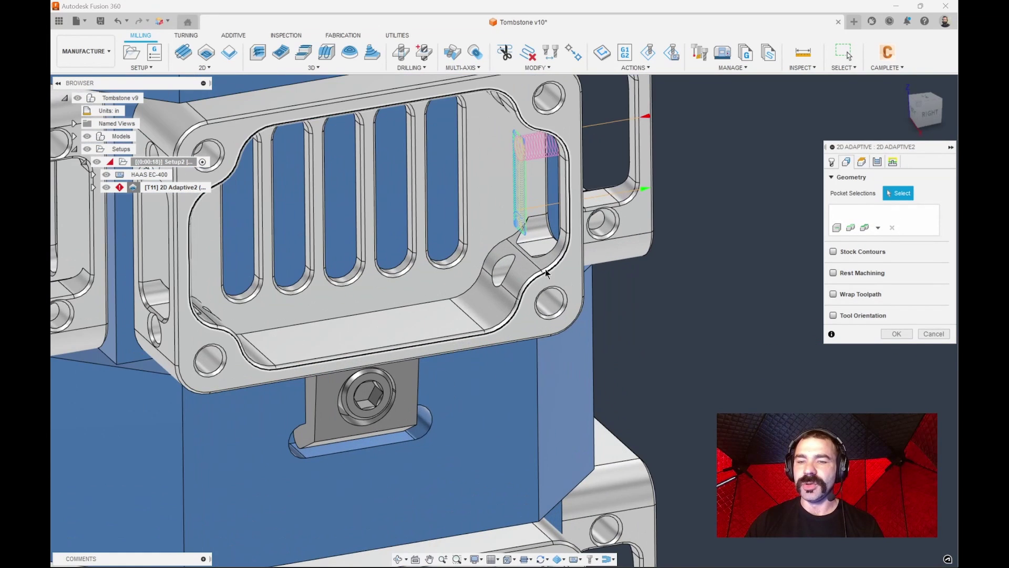
{"action": "left_click", "coordinate": [545, 268]}
{"action": "scroll", "coordinate": [545, 267], "scroll_direction": "down", "scroll_amount": 5}
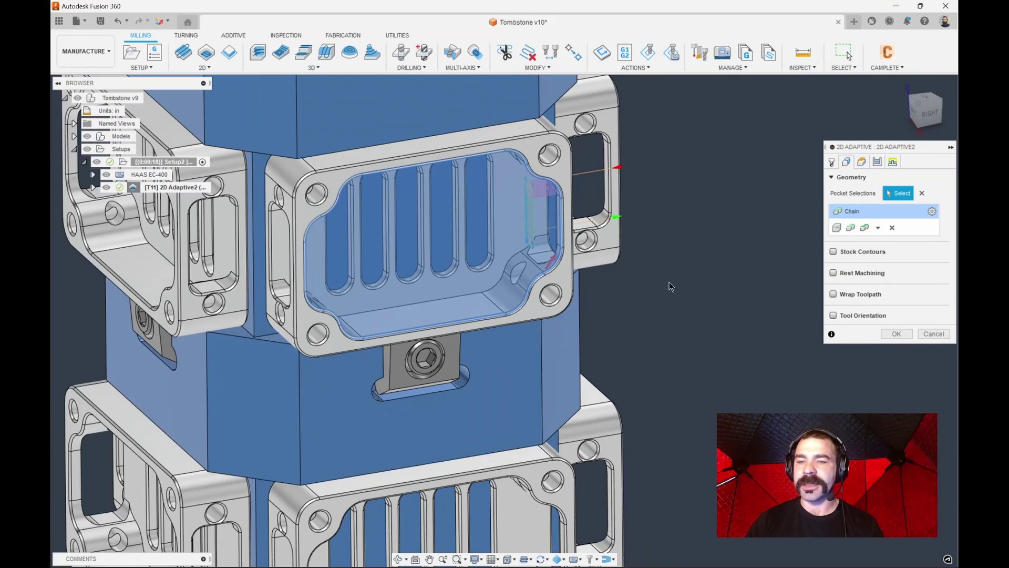
- Reference the bottom height to the upper part's slotted pocket floor face and accept the operation
{"action": "left_click", "coordinate": [862, 162]}
{"action": "left_click", "coordinate": [918, 369]}
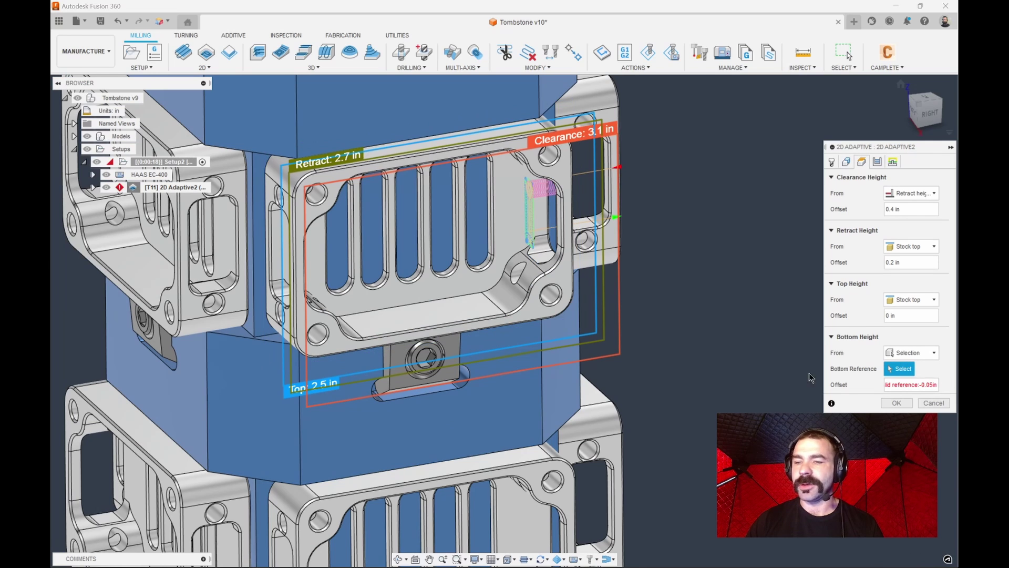
{"action": "left_click", "coordinate": [444, 291]}
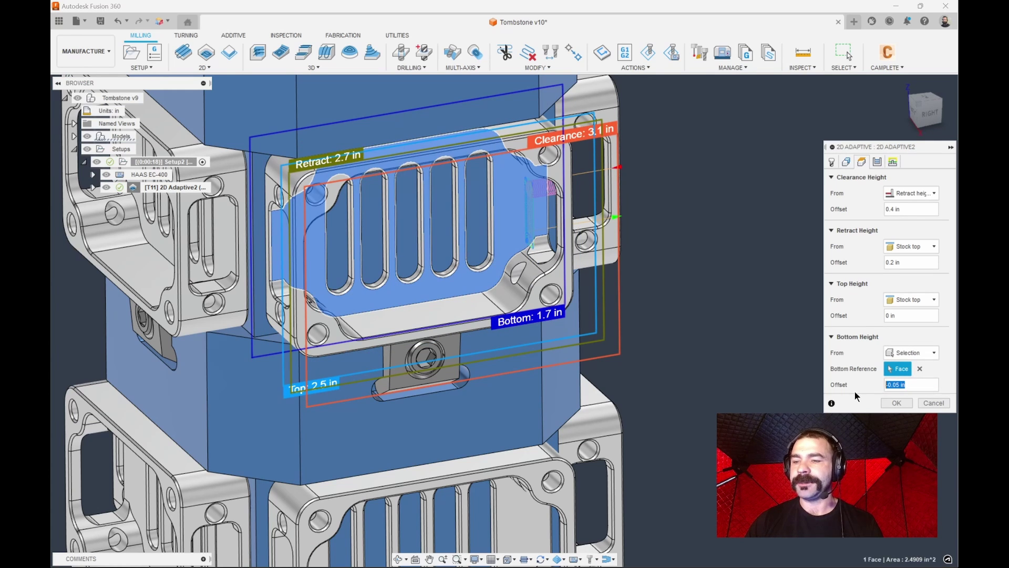
{"action": "key", "text": "Return"}
{"action": "scroll", "coordinate": [850, 392], "scroll_direction": "down", "scroll_amount": 5}
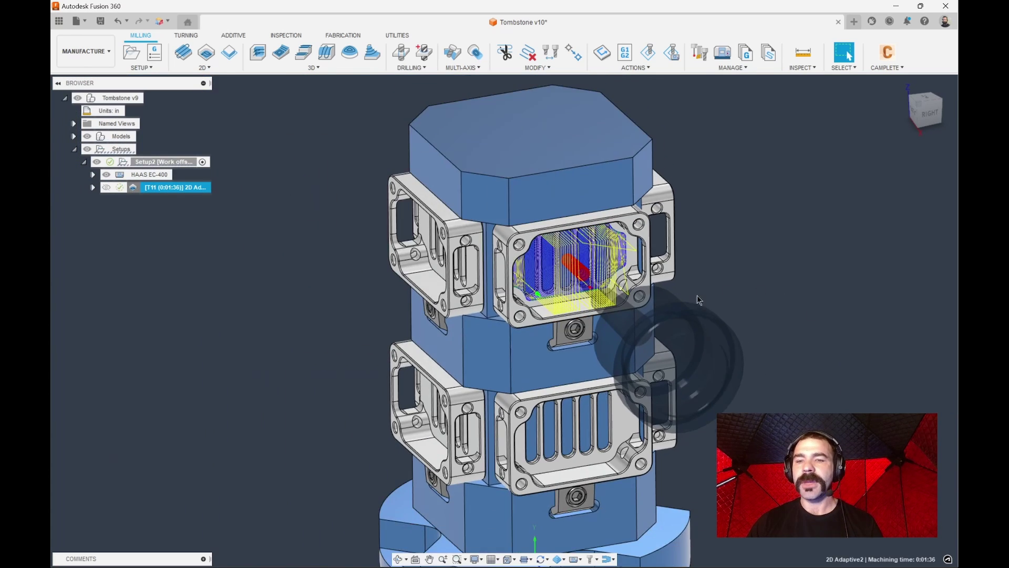
{"action": "middle_click_drag", "start_coordinate": [697, 294], "coordinate": [728, 300], "text": "shift"}
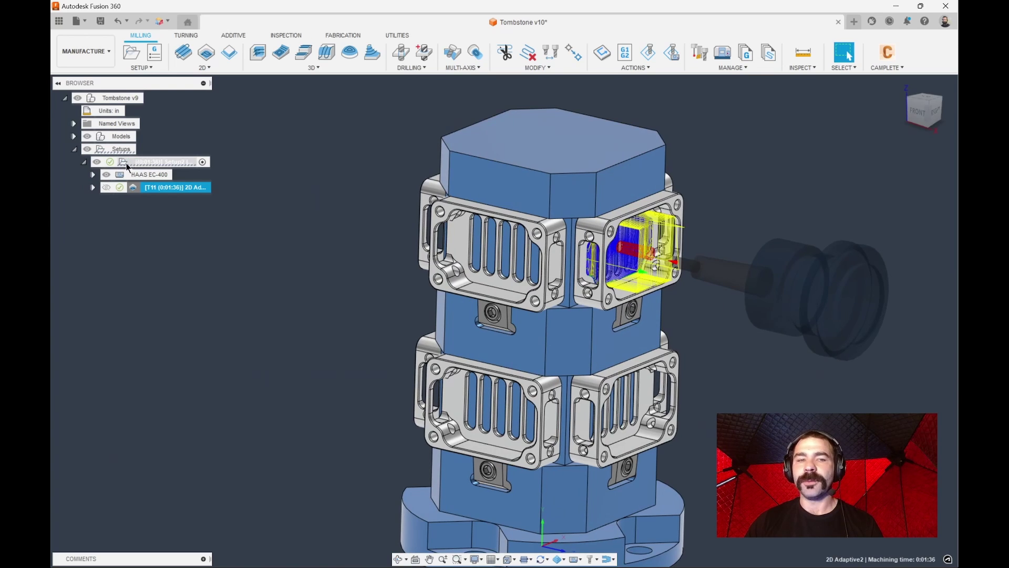
- Rename Setup2 as G54
{"action": "left_click", "coordinate": [160, 163]}
{"action": "left_click", "coordinate": [160, 165]}
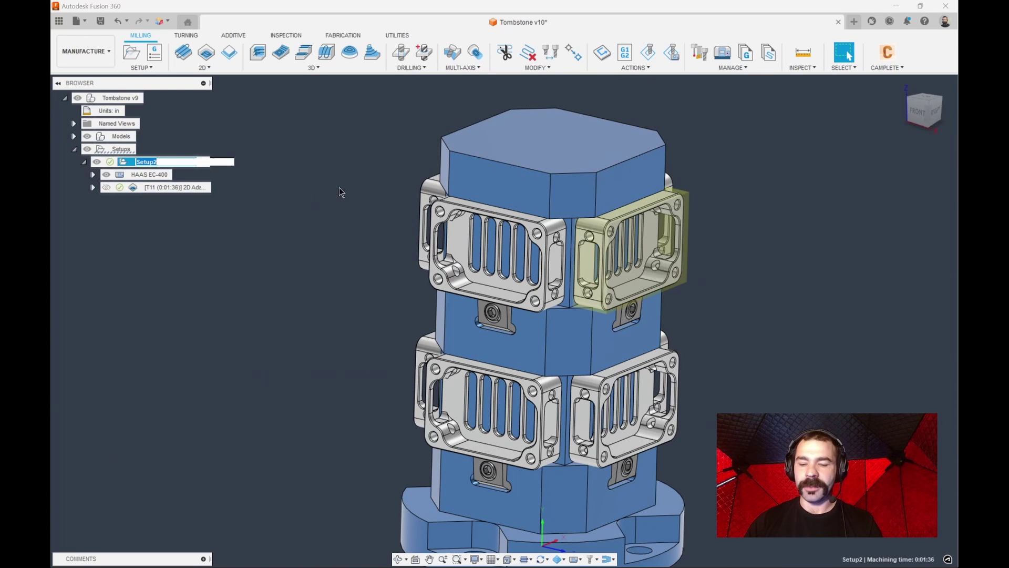
{"action": "type", "text": "G54"}
{"action": "key", "text": "Return"}
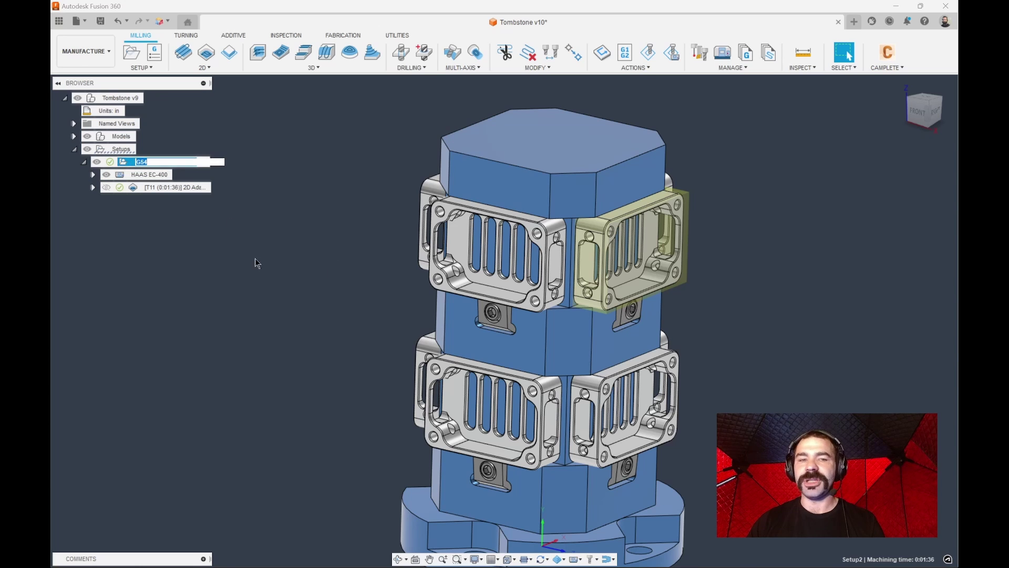
{"action": "middle_click_drag", "start_coordinate": [315, 268], "coordinate": [295, 254], "text": "shift"}
{"action": "scroll", "coordinate": [295, 253], "scroll_direction": "down", "scroll_amount": 3}
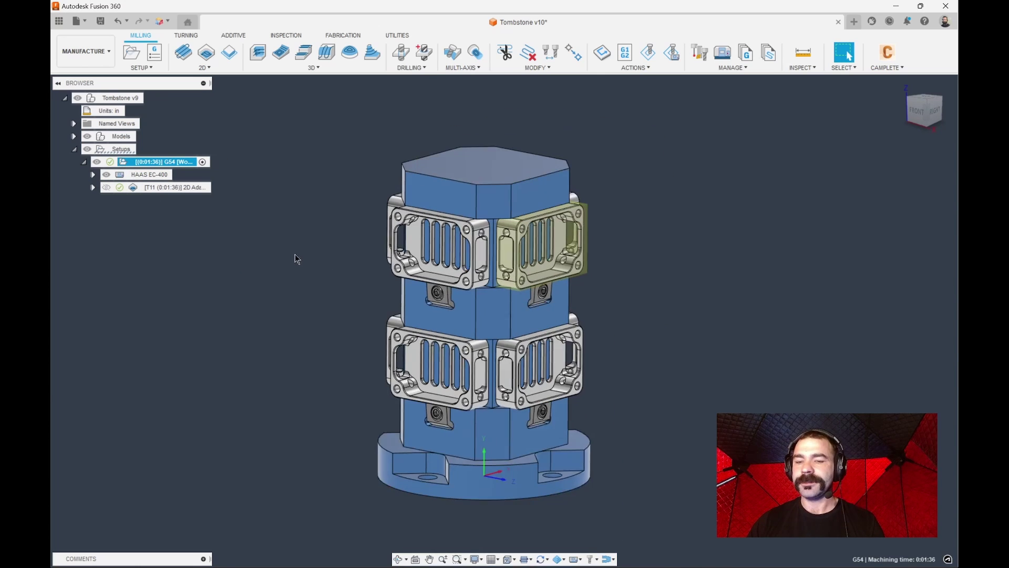
{"action": "scroll", "coordinate": [490, 480], "scroll_direction": "up", "scroll_amount": 2}
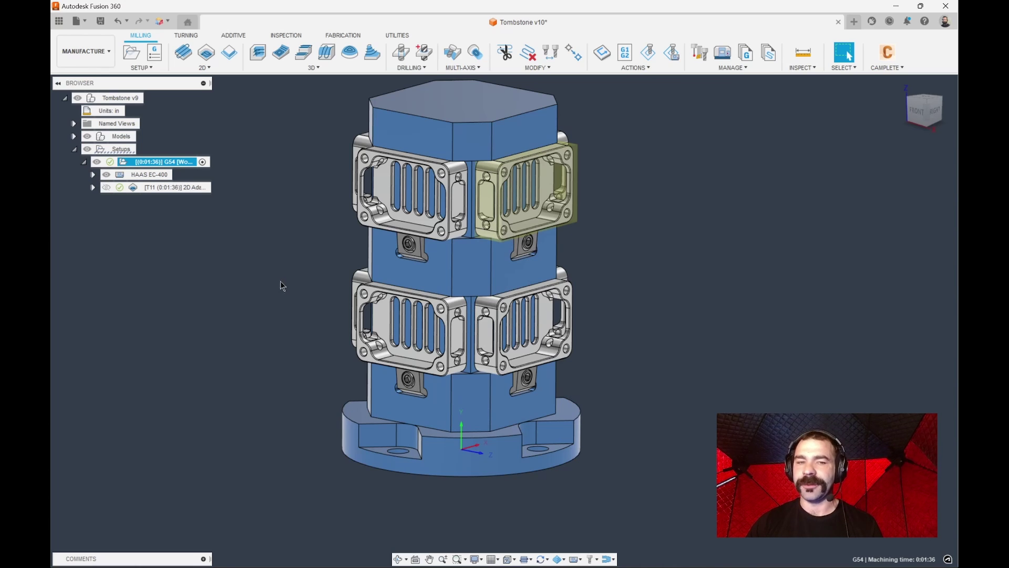
- Set the G54 setup's WCS origin to a model box point at the upper-left front corner of the upper part, and accept
{"action": "right_click", "coordinate": [142, 162]}
{"action": "left_click", "coordinate": [158, 169]}
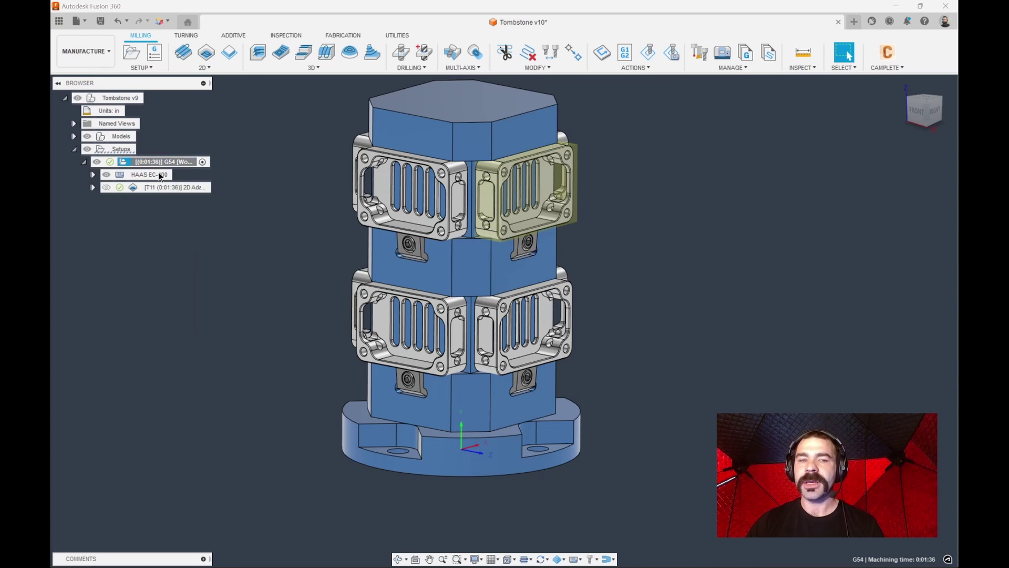
{"action": "left_click", "coordinate": [916, 369]}
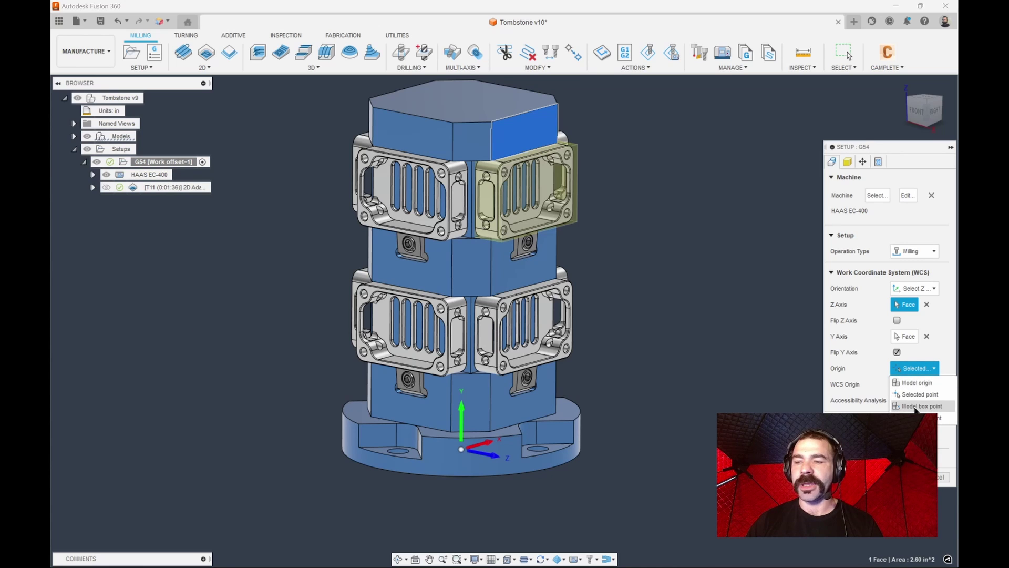
{"action": "left_click", "coordinate": [922, 406]}
{"action": "scroll", "coordinate": [514, 173], "scroll_direction": "up", "scroll_amount": 5}
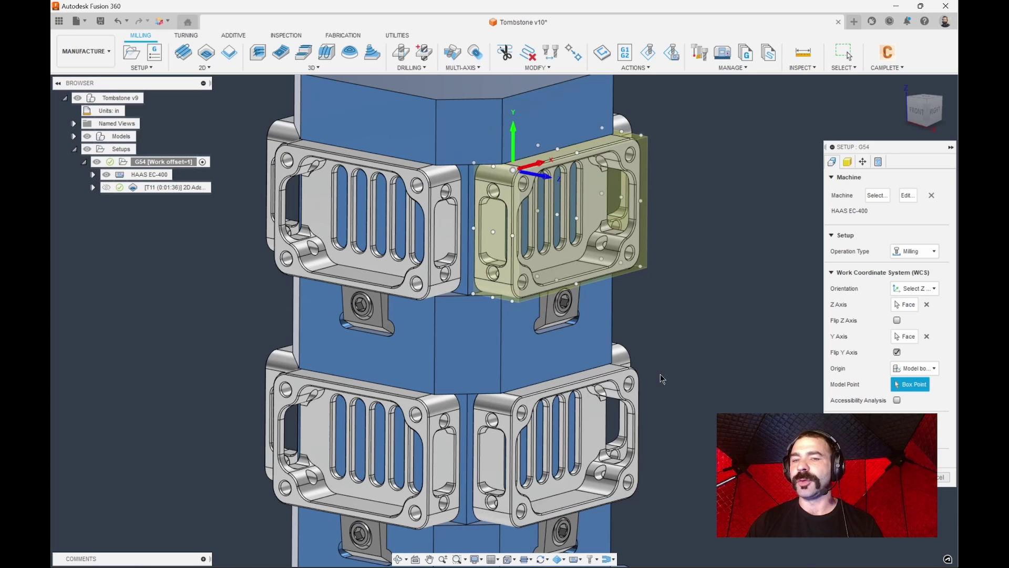
{"action": "left_click", "coordinate": [901, 476]}
{"action": "scroll", "coordinate": [689, 376], "scroll_direction": "down", "scroll_amount": 1}
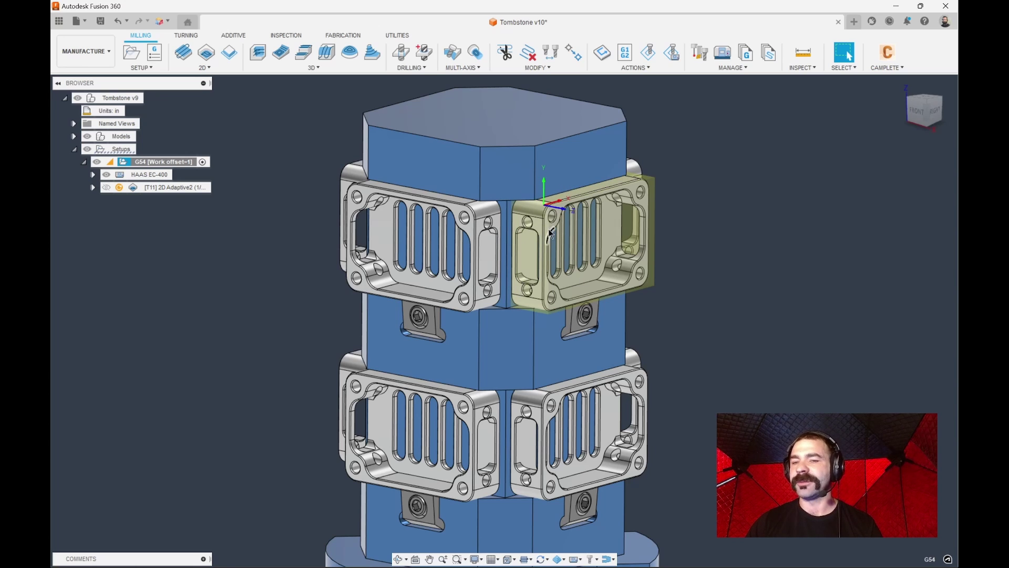
- Regenerate the 2D Adaptive toolpath with the new WCS origin and clear the selection
{"action": "scroll", "coordinate": [474, 271], "scroll_direction": "down", "scroll_amount": 1}
{"action": "left_click", "coordinate": [174, 187]}
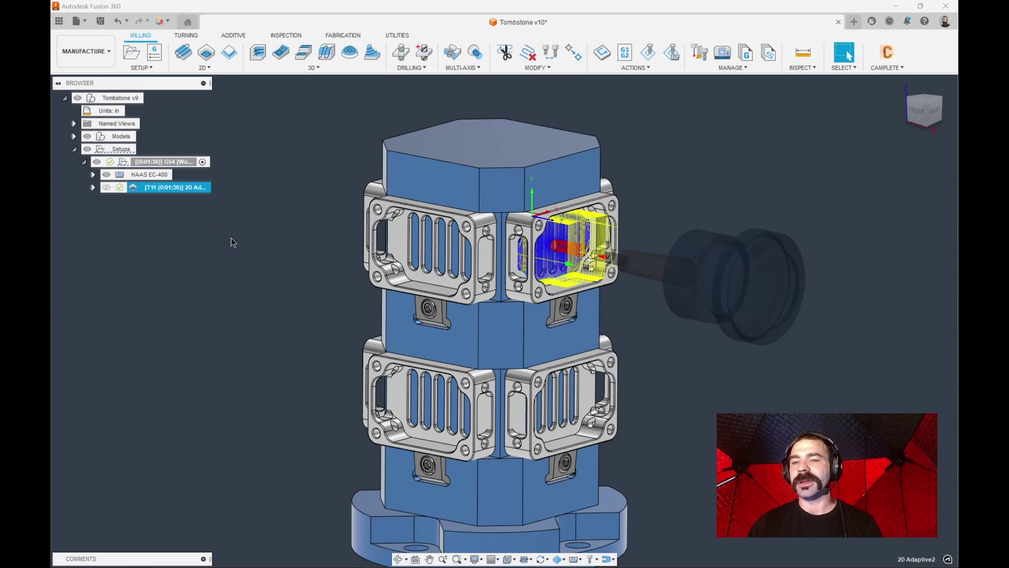
{"action": "key", "text": "Escape"}
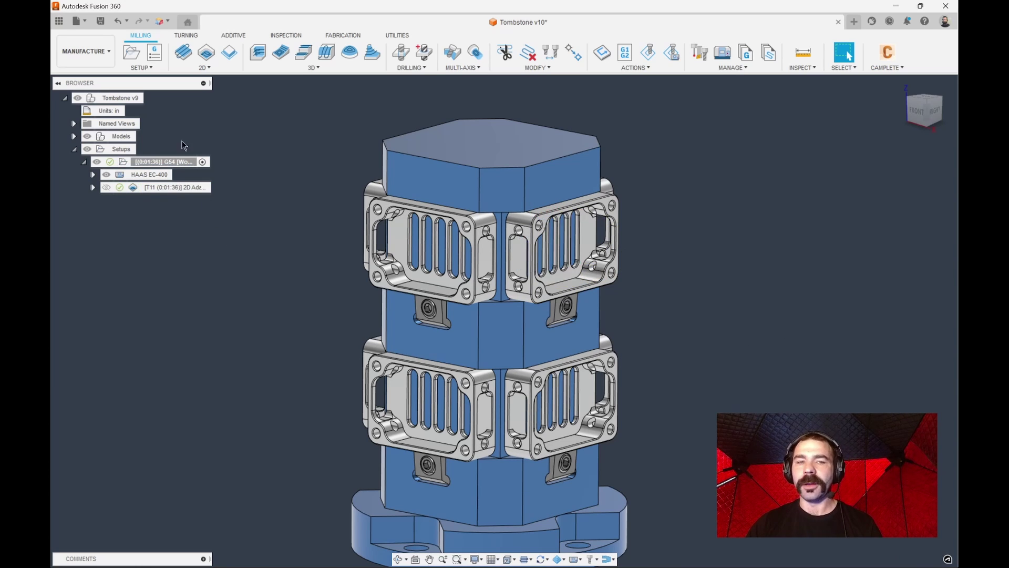
- Duplicate the G54 setup together with its 2D Adaptive operation
{"action": "left_click", "coordinate": [138, 160]}
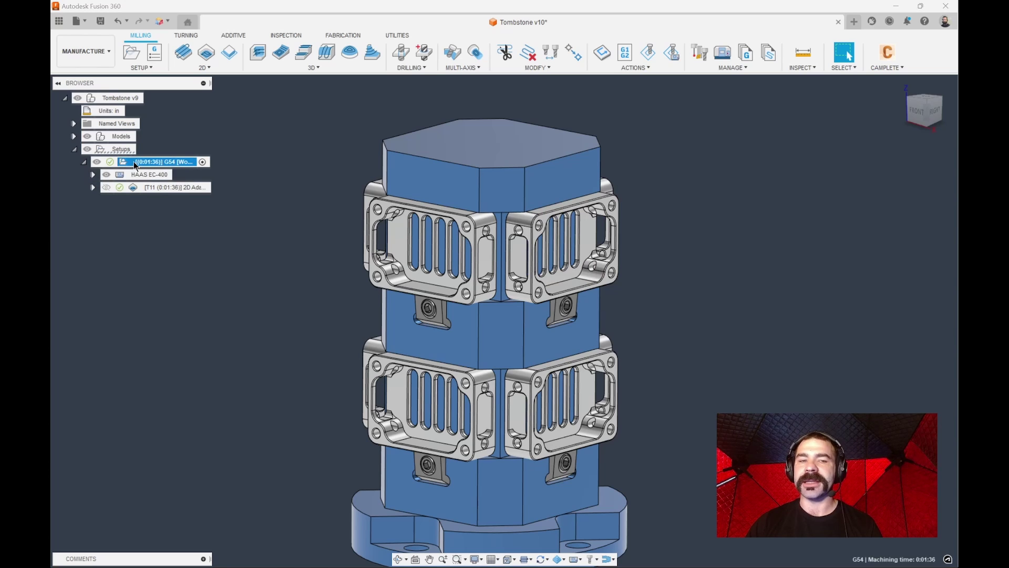
{"action": "right_click", "coordinate": [131, 165]}
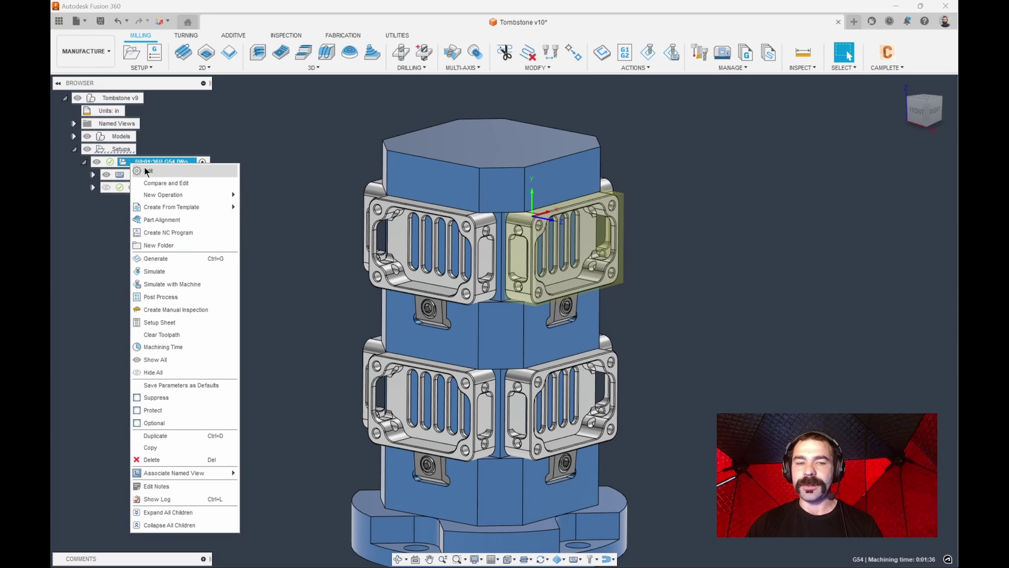
{"action": "left_click", "coordinate": [189, 436]}
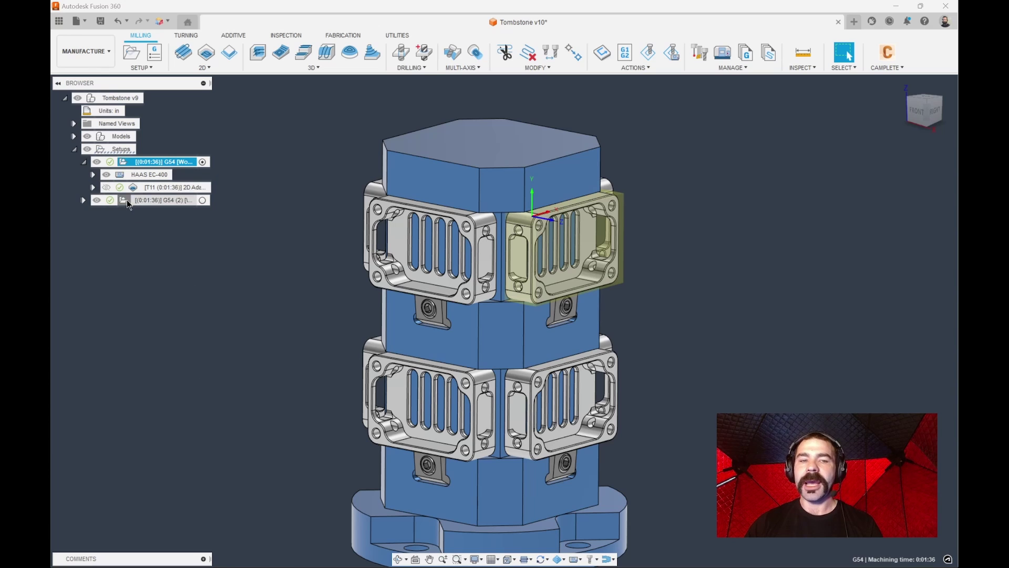
- Edit the copied setup and reorient its WCS Z axis to the upper part's narrow side face containing the window
{"action": "double_click", "coordinate": [126, 200]}
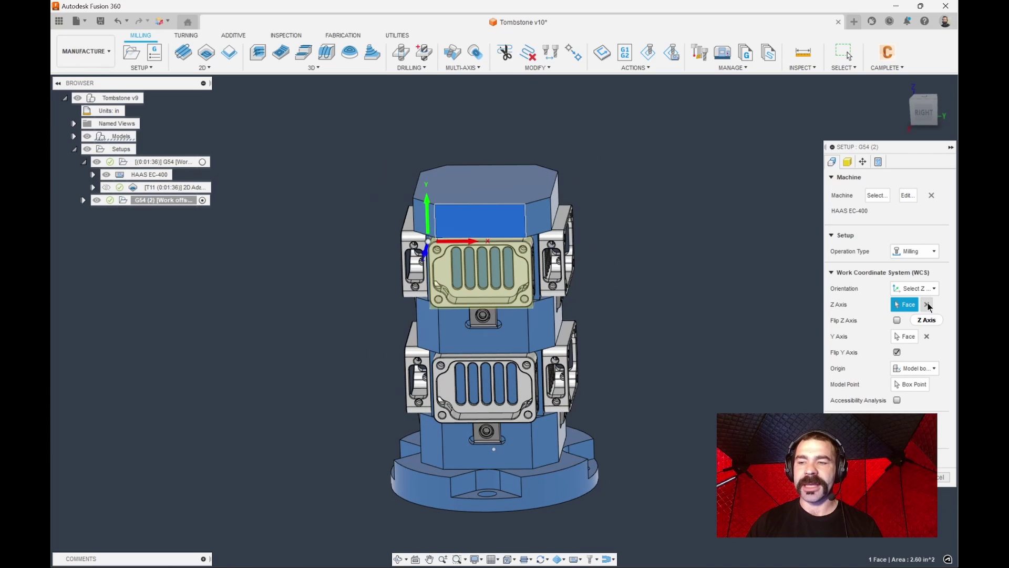
{"action": "scroll", "coordinate": [498, 230], "scroll_direction": "up", "scroll_amount": 5}
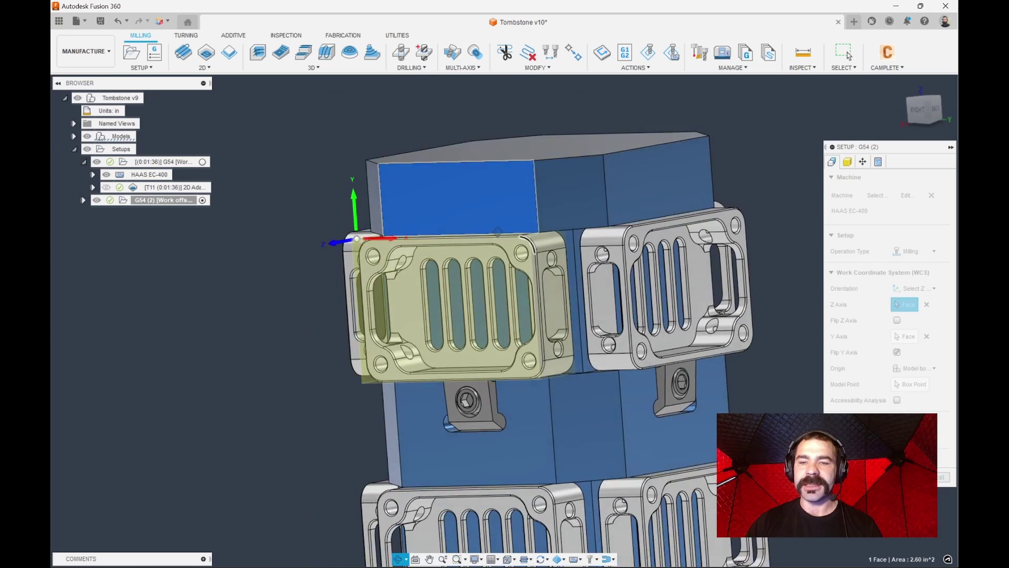
{"action": "scroll", "coordinate": [547, 265], "scroll_direction": "up", "scroll_amount": 3}
{"action": "left_click", "coordinate": [547, 264]}
{"action": "scroll", "coordinate": [549, 237], "scroll_direction": "down", "scroll_amount": 3}
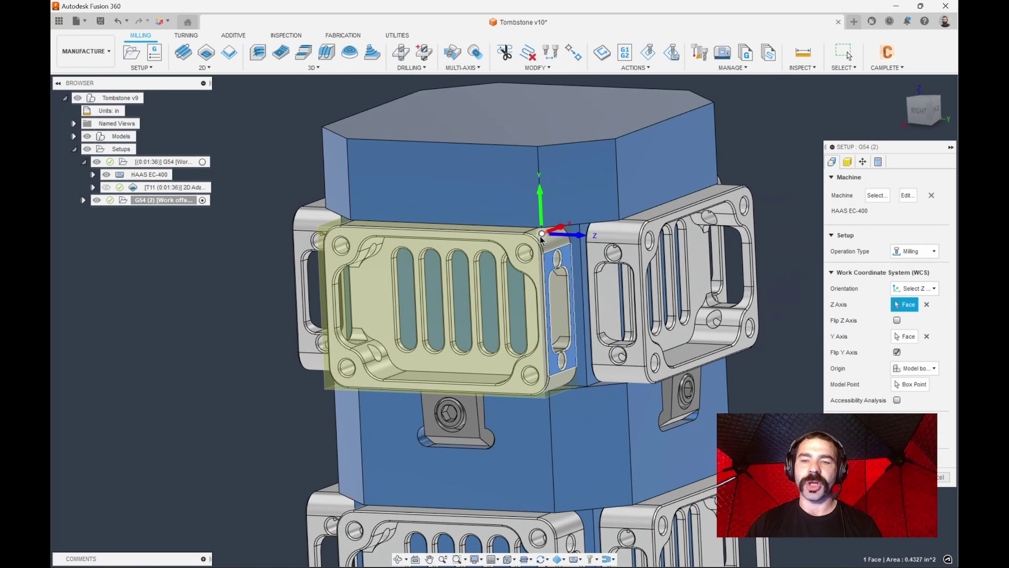
{"action": "scroll", "coordinate": [539, 248], "scroll_direction": "down", "scroll_amount": 2}
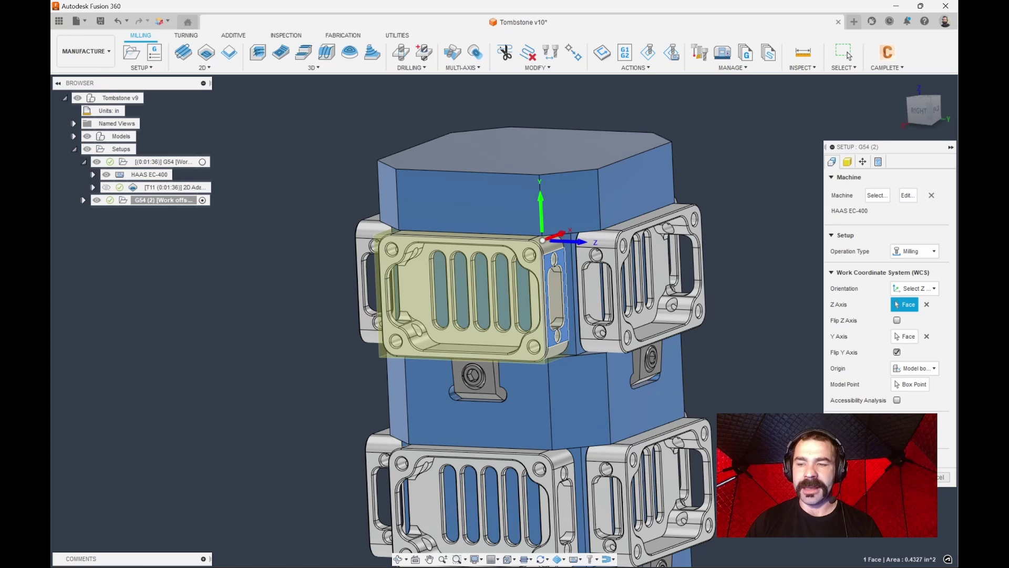
- Set the copied setup's machine WCS to 55 and accept the setup
{"action": "left_click", "coordinate": [878, 161]}
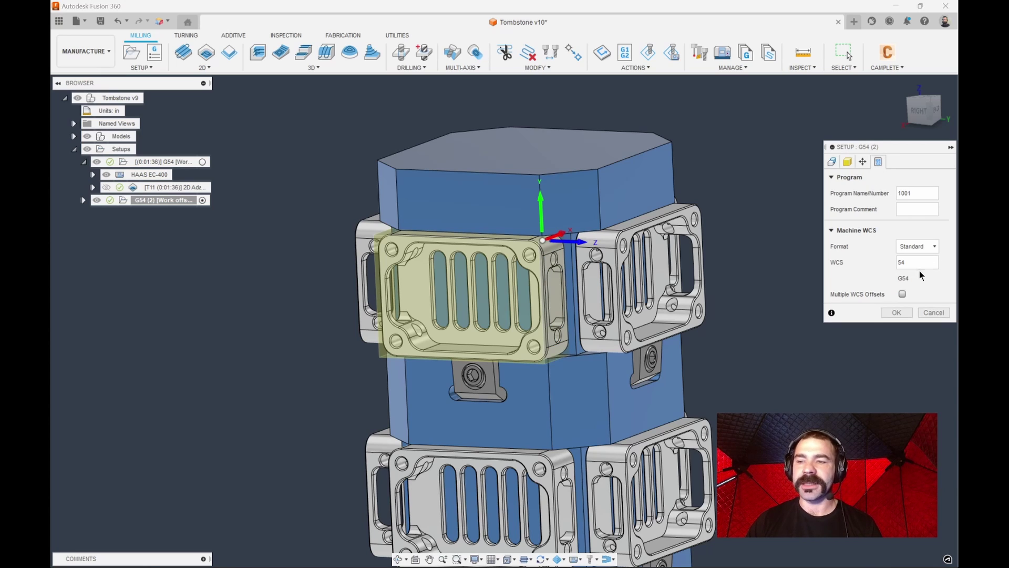
{"action": "left_click", "coordinate": [897, 312]}
{"action": "scroll", "coordinate": [664, 299], "scroll_direction": "down", "scroll_amount": 2}
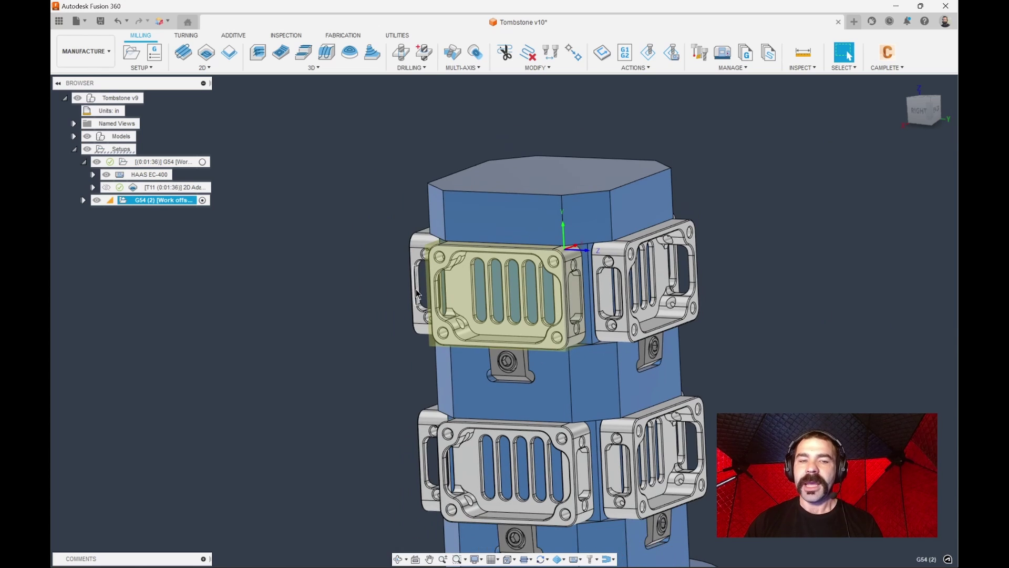
{"action": "middle_click_drag", "start_coordinate": [661, 301], "coordinate": [674, 311], "text": "shift"}
- Edit the copied 2D Adaptive and replace its pocket selection with the window contour on the upper part's side face
{"action": "left_click", "coordinate": [83, 200]}
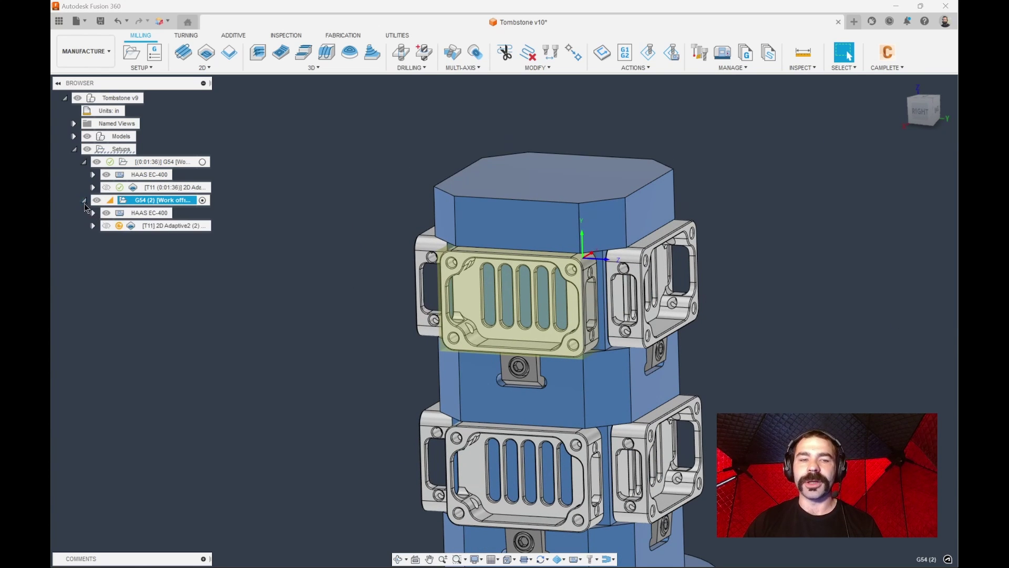
{"action": "double_click", "coordinate": [133, 224]}
{"action": "left_click", "coordinate": [846, 162]}
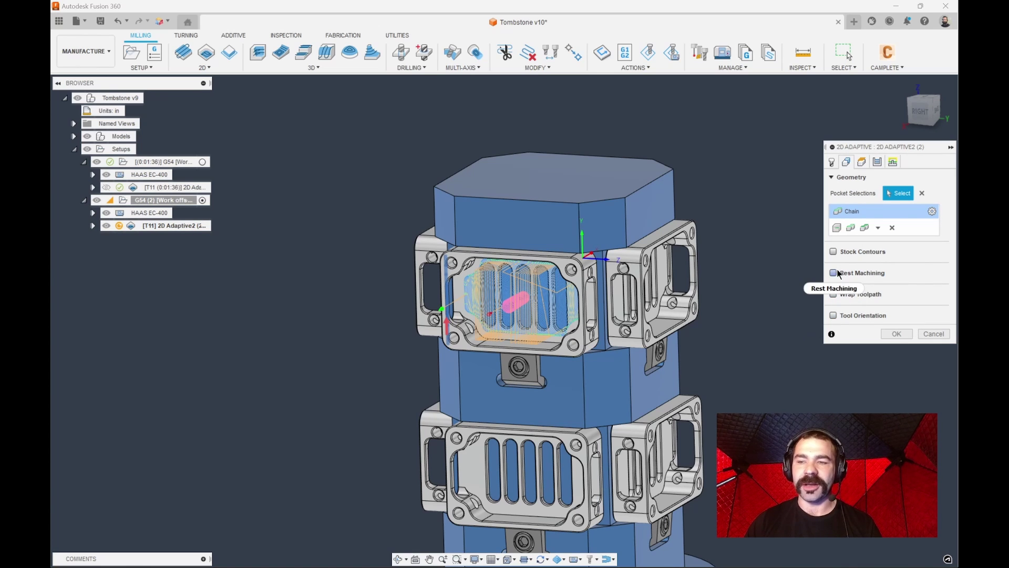
{"action": "left_click", "coordinate": [892, 227]}
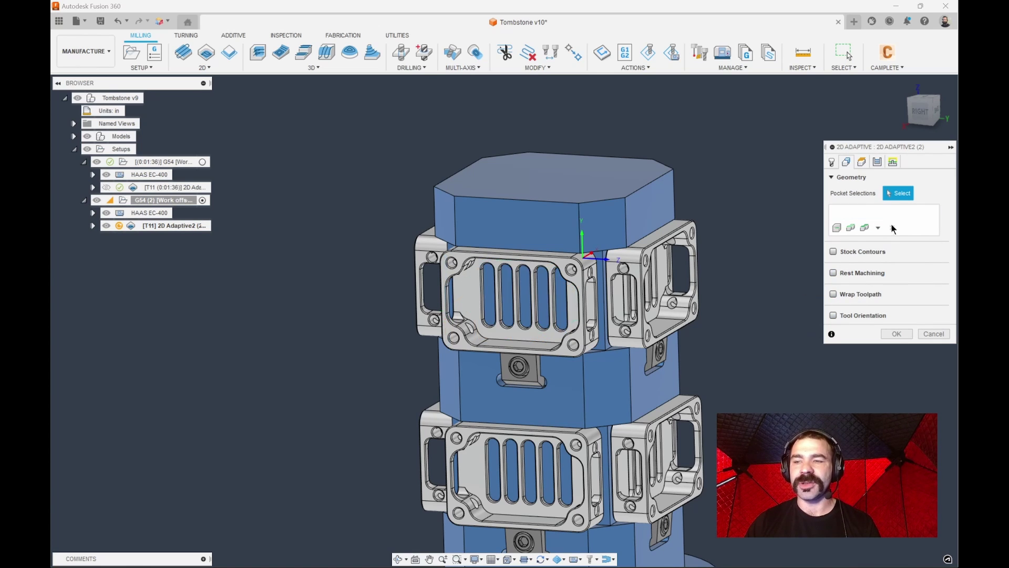
{"action": "scroll", "coordinate": [604, 293], "scroll_direction": "up", "scroll_amount": 2}
{"action": "scroll", "coordinate": [603, 292], "scroll_direction": "up", "scroll_amount": 4}
{"action": "left_click", "coordinate": [586, 341]}
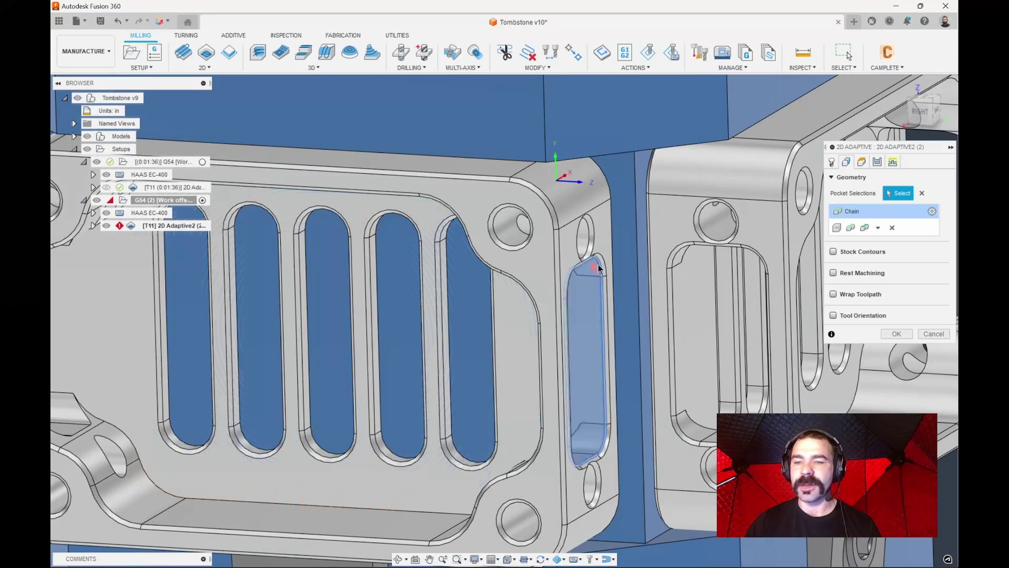
- Reference the bottom height to the side window's inner edge with a -0.1 in offset, and accept the operation
{"action": "left_click", "coordinate": [864, 164]}
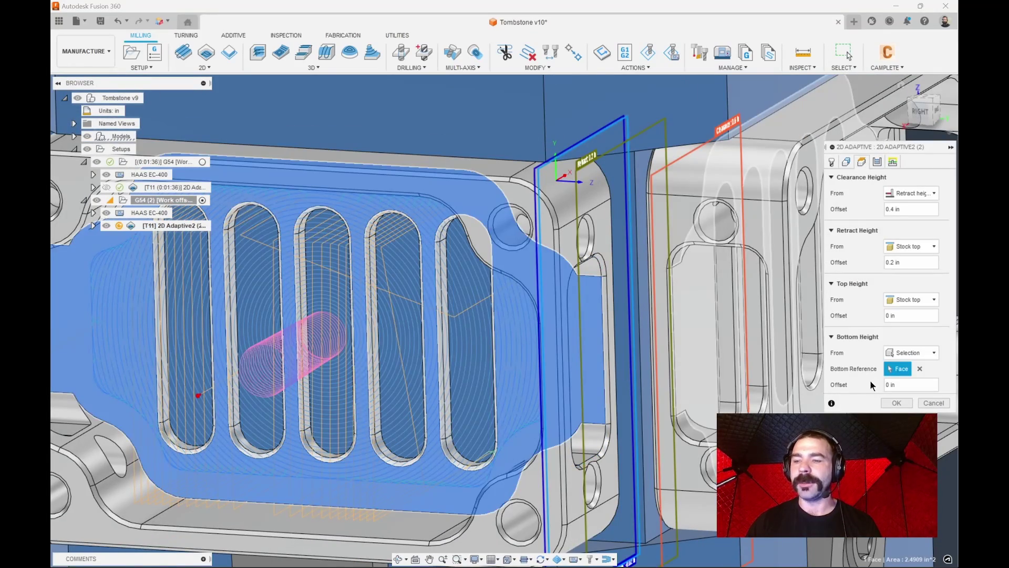
{"action": "middle_click_drag", "start_coordinate": [567, 347], "coordinate": [511, 392], "text": "shift"}
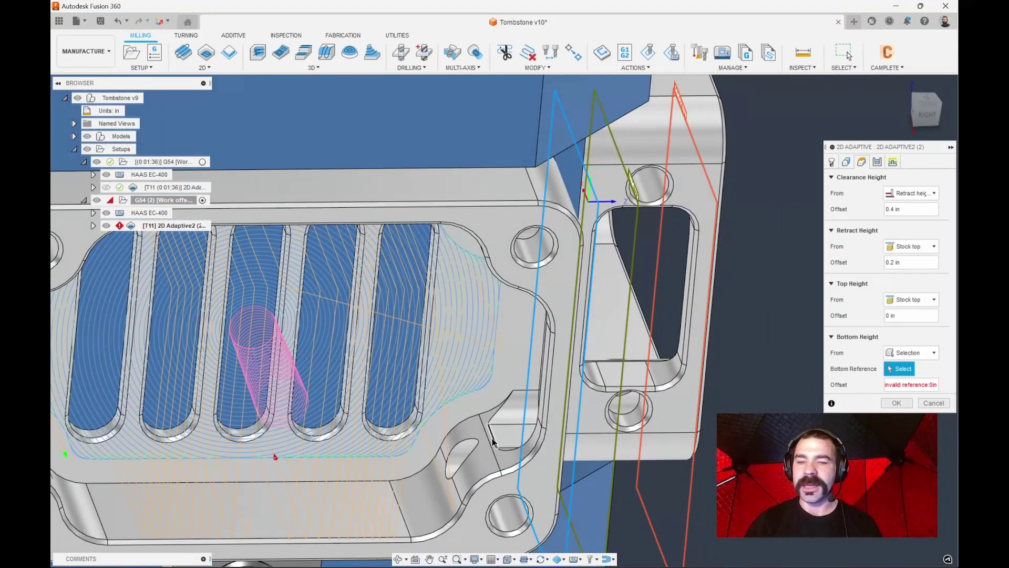
{"action": "left_click", "coordinate": [510, 392]}
{"action": "scroll", "coordinate": [511, 392], "scroll_direction": "down", "scroll_amount": 3}
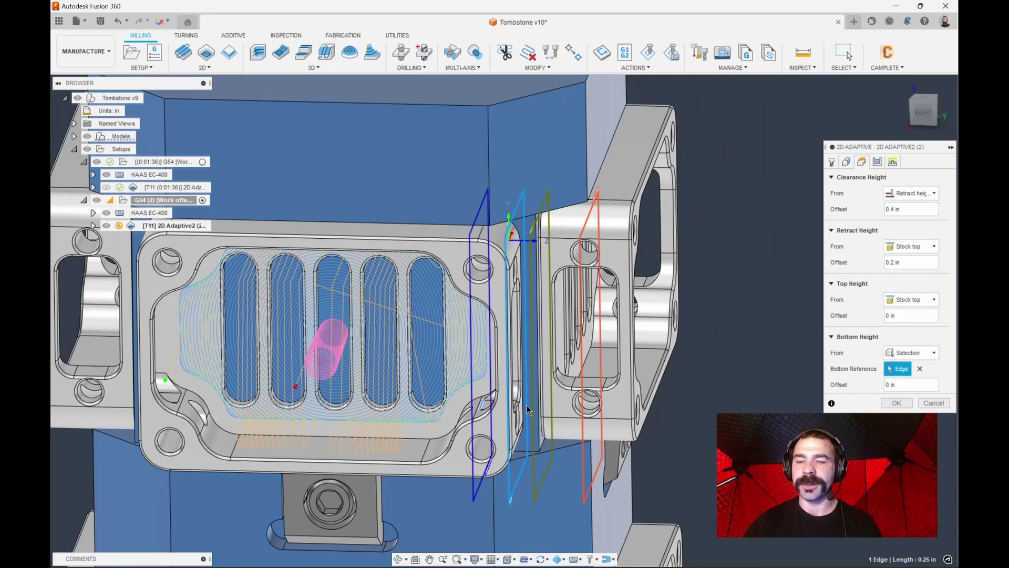
{"action": "left_click_drag", "start_coordinate": [467, 389], "coordinate": [463, 387]}
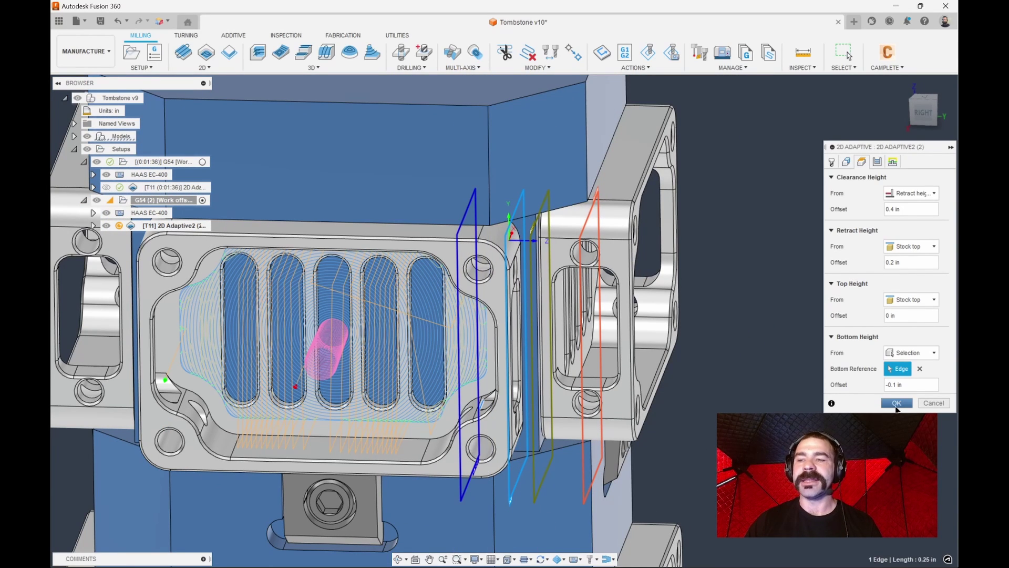
{"action": "left_click", "coordinate": [896, 403]}
- Rename the copied setup as G55 (Baxis 90.)
{"action": "scroll", "coordinate": [789, 383], "scroll_direction": "down", "scroll_amount": 6}
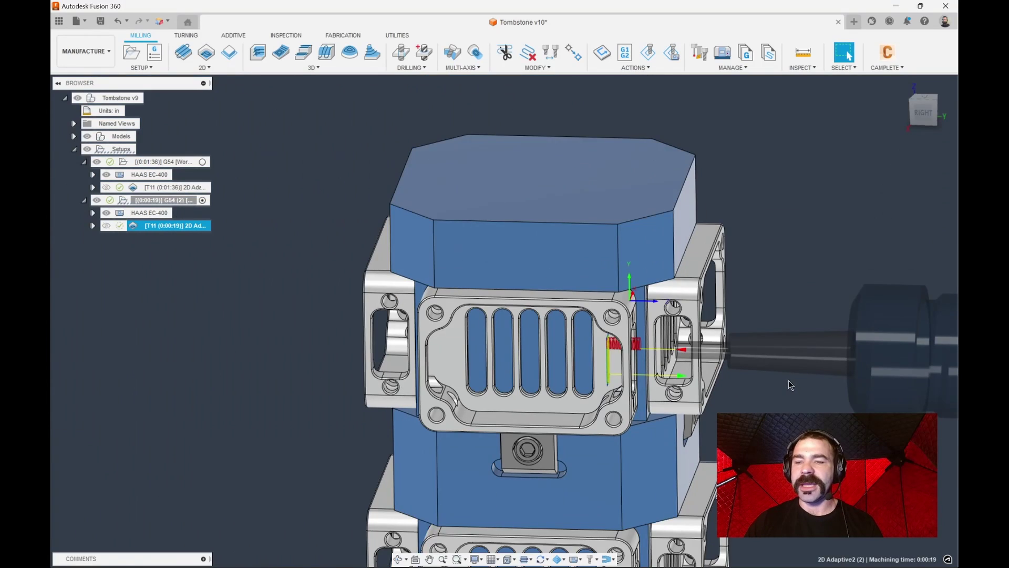
{"action": "middle_click_drag", "start_coordinate": [782, 363], "coordinate": [793, 377], "text": "shift"}
{"action": "scroll", "coordinate": [368, 395], "scroll_direction": "down", "scroll_amount": 2}
{"action": "scroll", "coordinate": [560, 395], "scroll_direction": "up", "scroll_amount": 3}
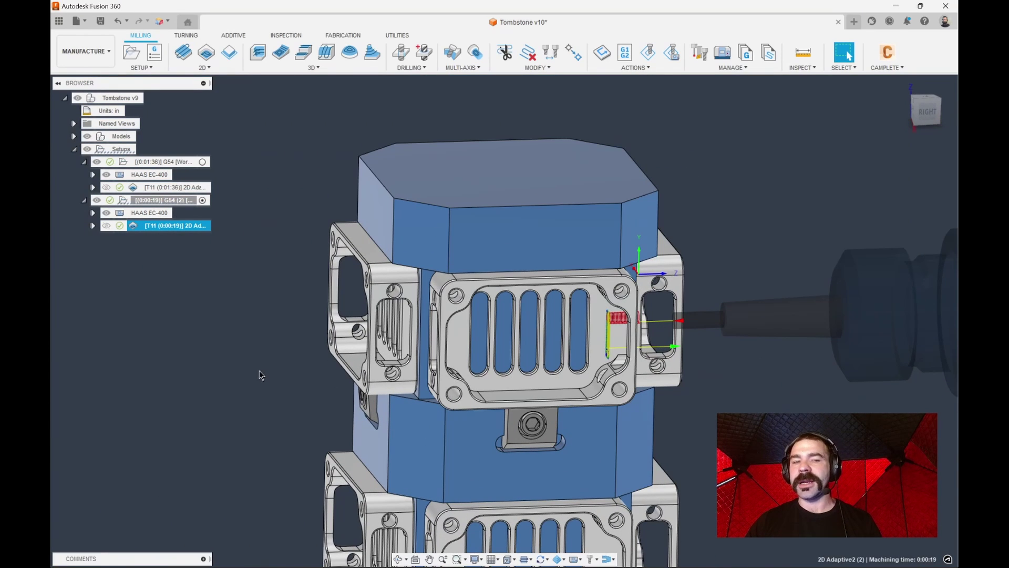
{"action": "double_click", "coordinate": [178, 200]}
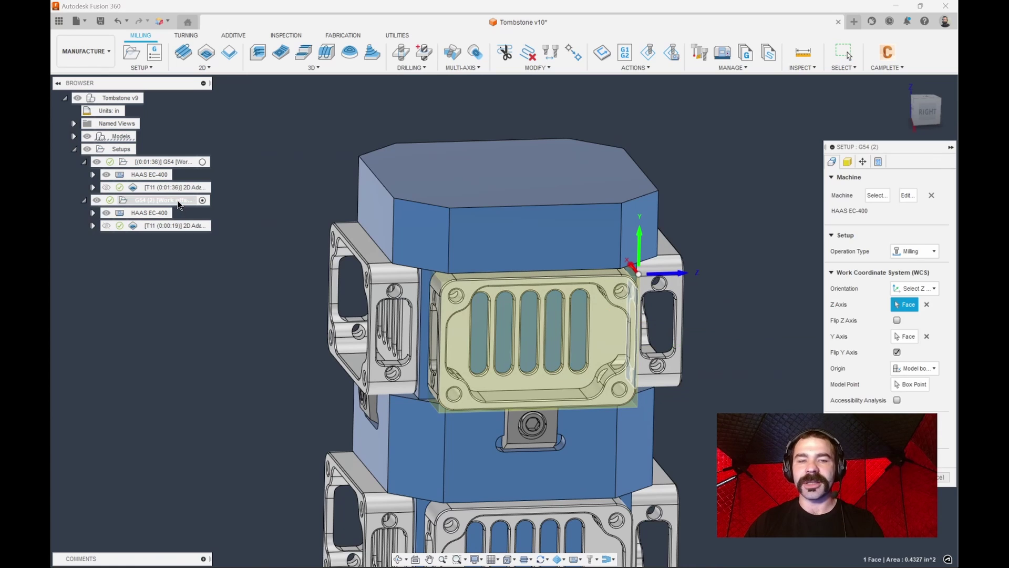
{"action": "left_click", "coordinate": [936, 477]}
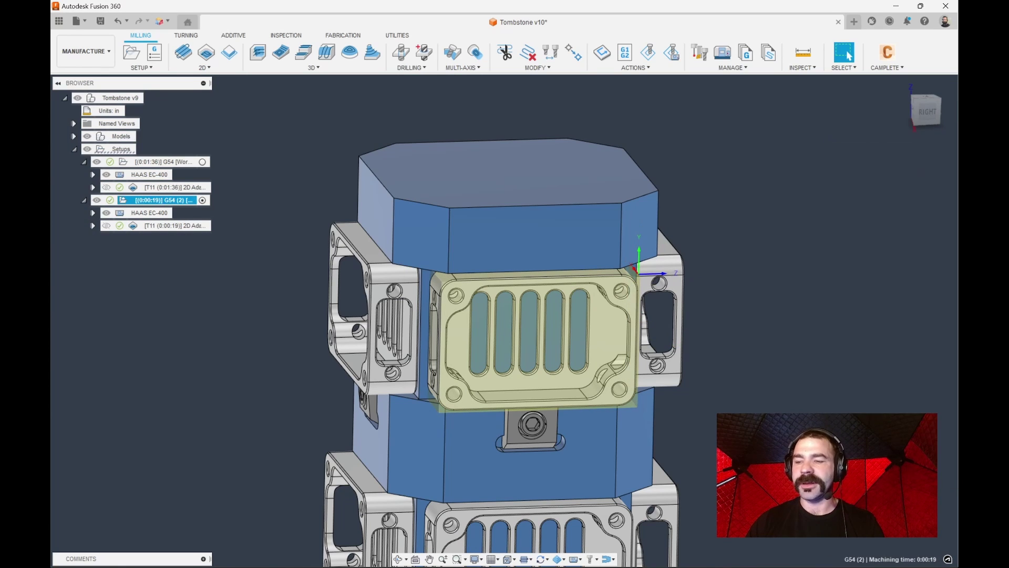
{"action": "left_click", "coordinate": [165, 200]}
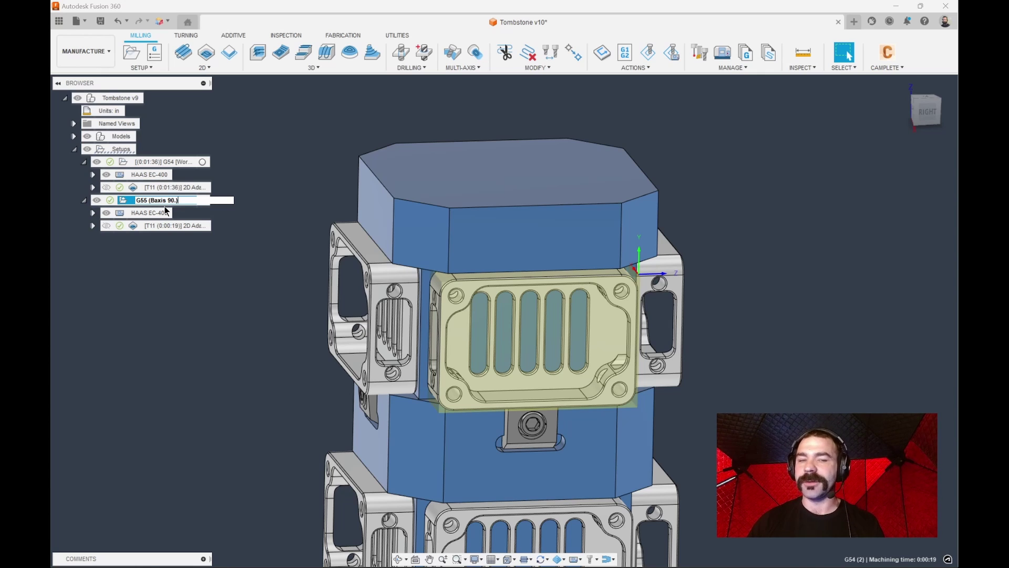
{"action": "key", "text": "Return"}
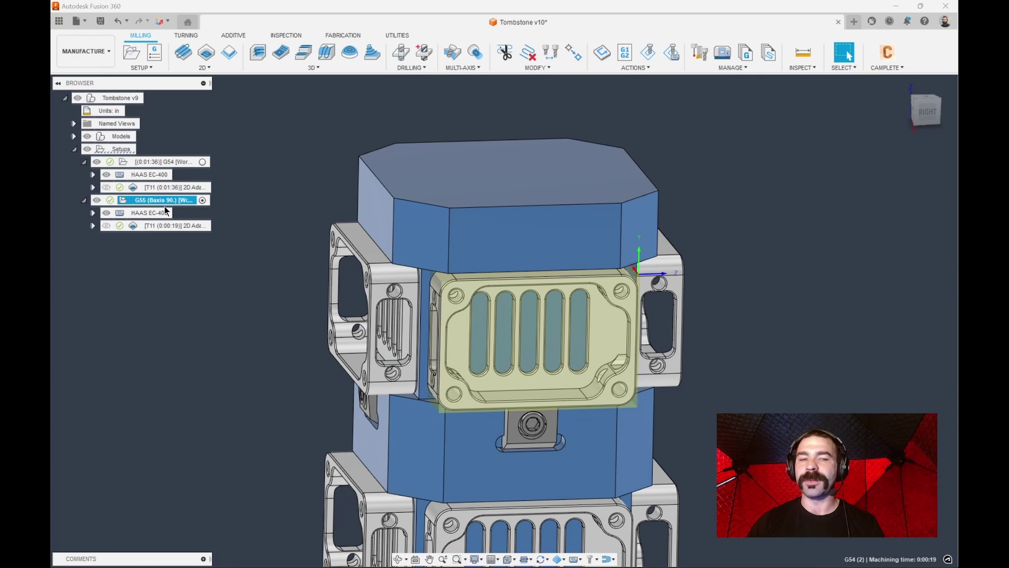
- Start a machine simulation of the G54 and G55 setups together and acknowledge the notice about differing WCS settings
{"action": "left_click", "coordinate": [163, 161]}
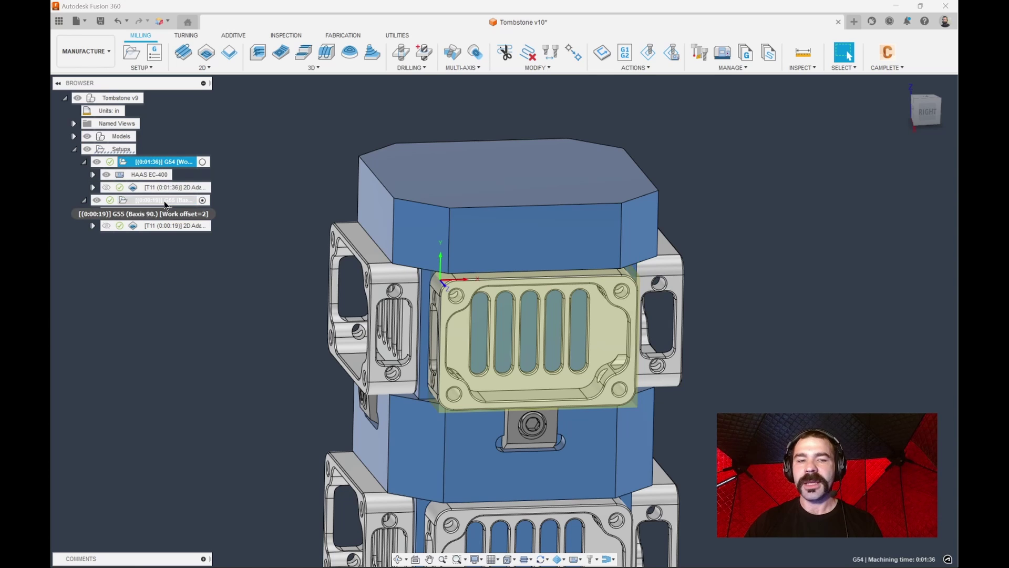
{"action": "left_click", "coordinate": [163, 201], "text": "ctrl"}
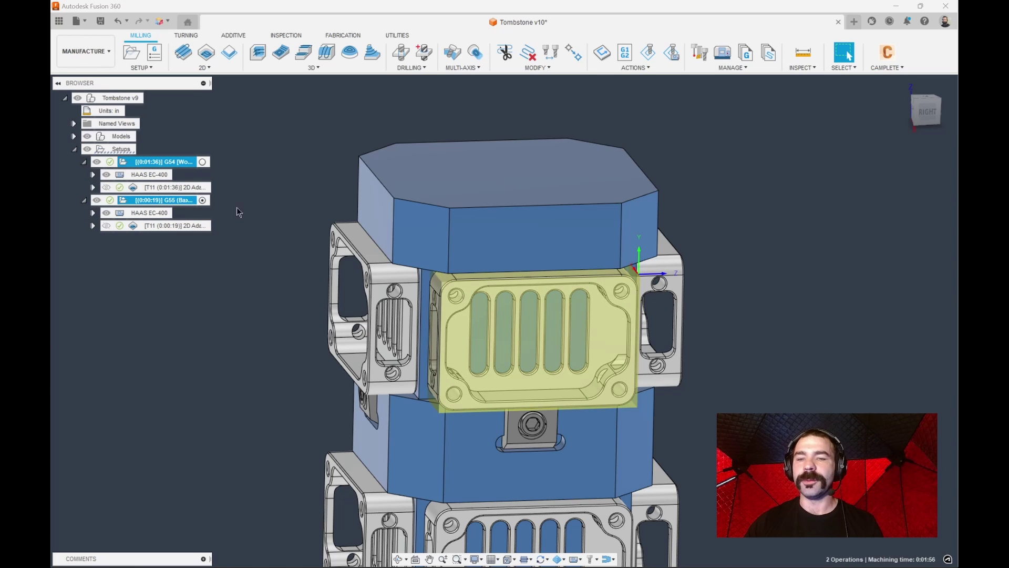
{"action": "left_click", "coordinate": [669, 55]}
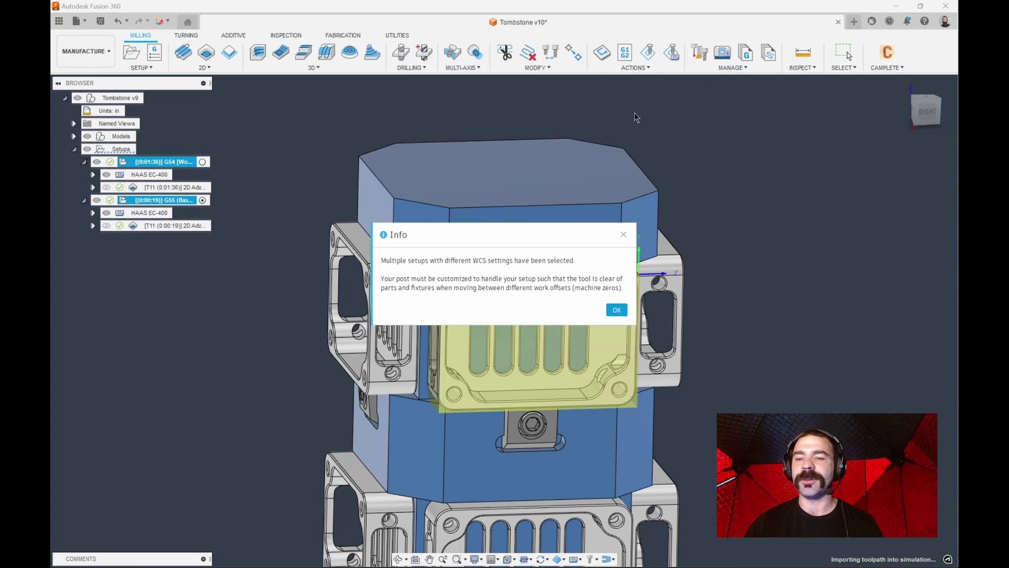
{"action": "left_click", "coordinate": [617, 310]}
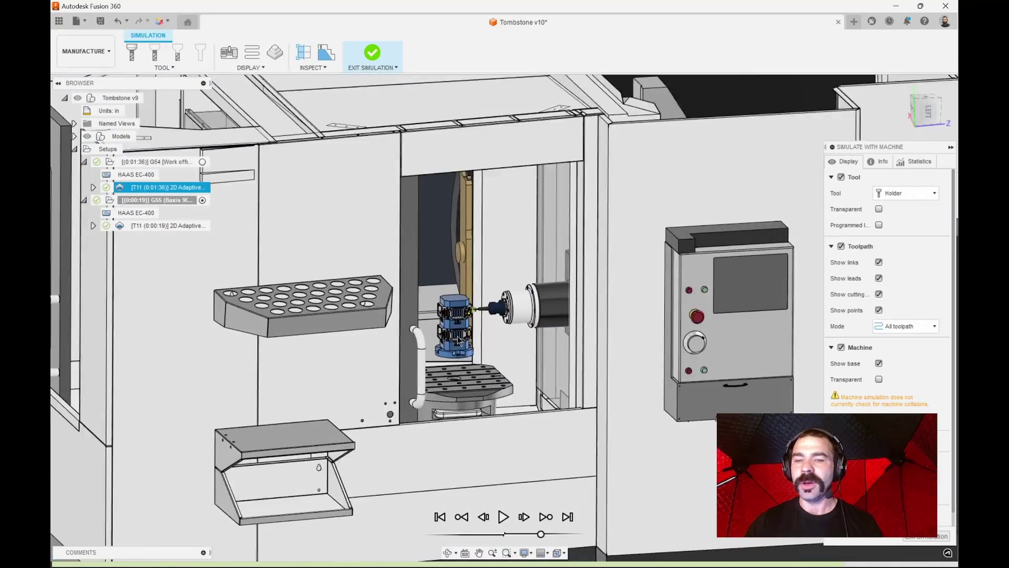
- Make the machine transparent in the simulation so the tombstone and tool can be seen up close
{"action": "scroll", "coordinate": [473, 332], "scroll_direction": "up", "scroll_amount": 4}
{"action": "middle_click_drag", "start_coordinate": [503, 322], "coordinate": [682, 334], "text": "shift"}
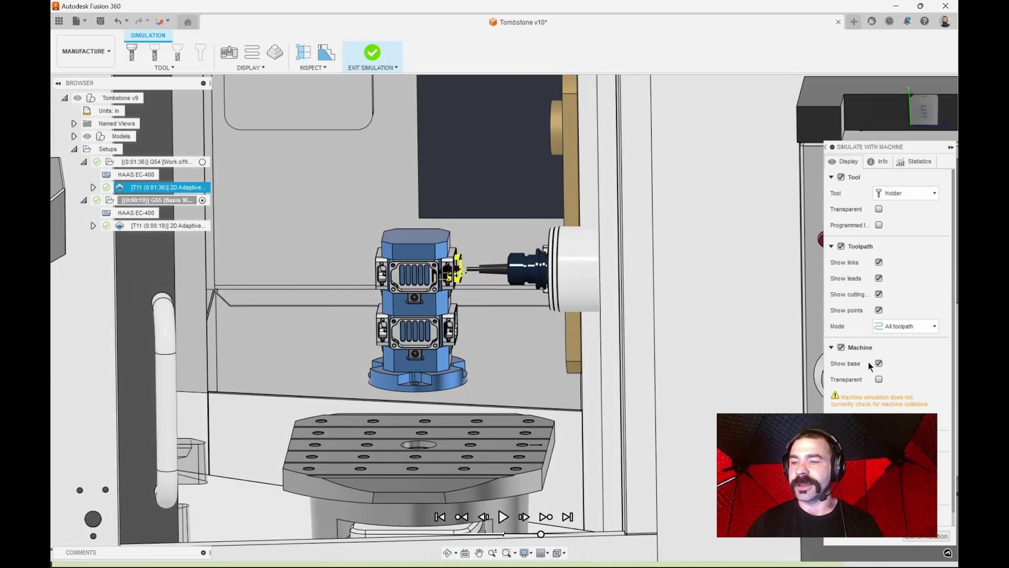
{"action": "left_click", "coordinate": [879, 378]}
{"action": "middle_click_drag", "start_coordinate": [878, 379], "coordinate": [451, 265], "text": "shift"}
{"action": "scroll", "coordinate": [451, 265], "scroll_direction": "up", "scroll_amount": 8}
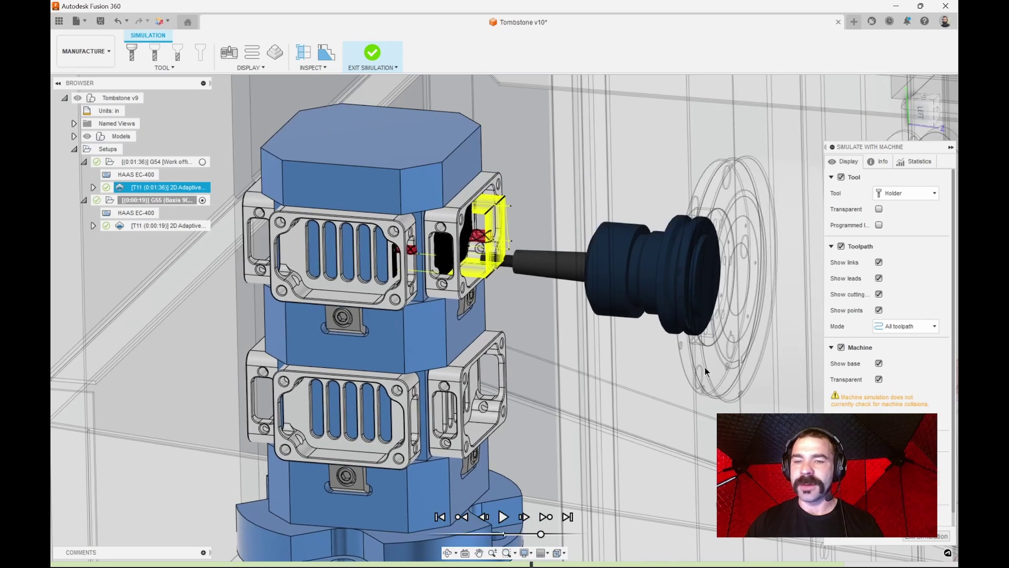
- Play the machine simulation, pausing around the transition from the G54 toolpath to the G55 side-window toolpath
{"action": "left_click", "coordinate": [504, 517]}
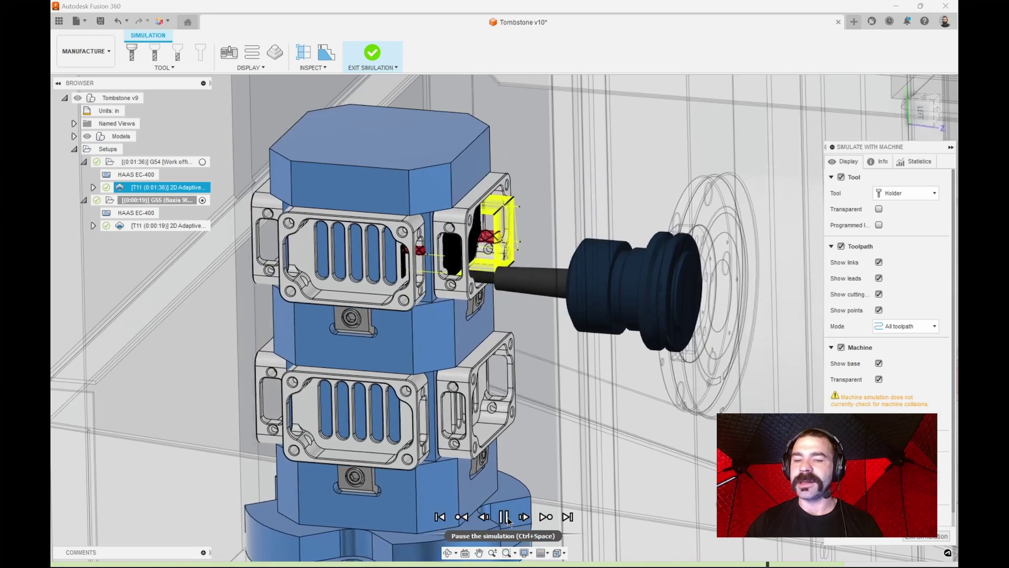
{"action": "left_click", "coordinate": [505, 517]}
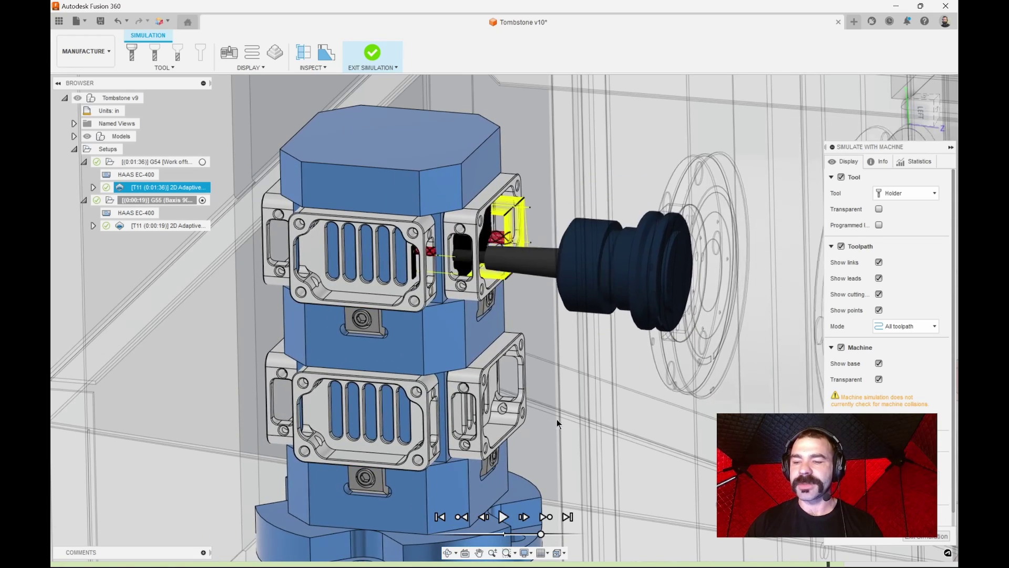
{"action": "left_click", "coordinate": [503, 517]}
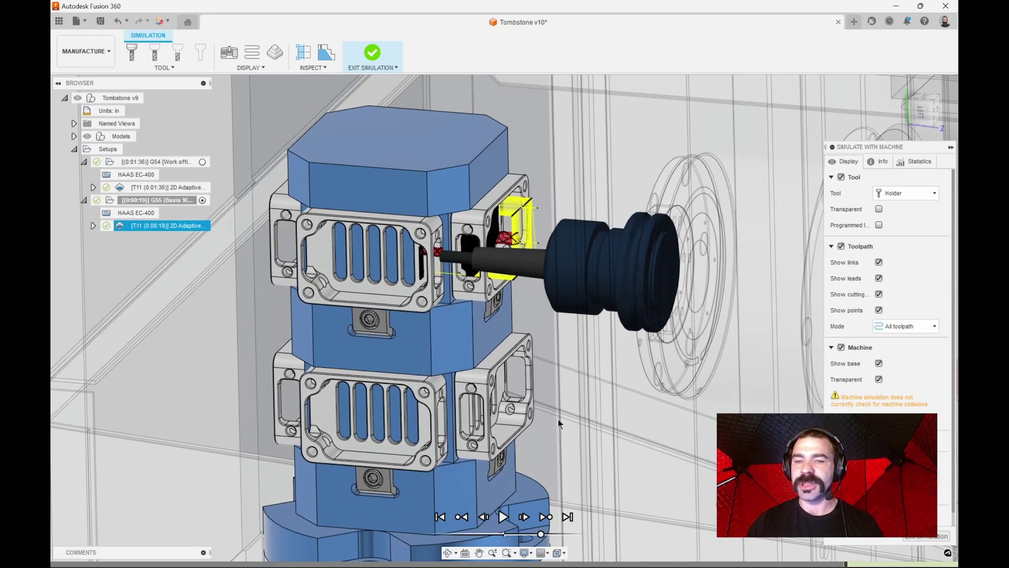